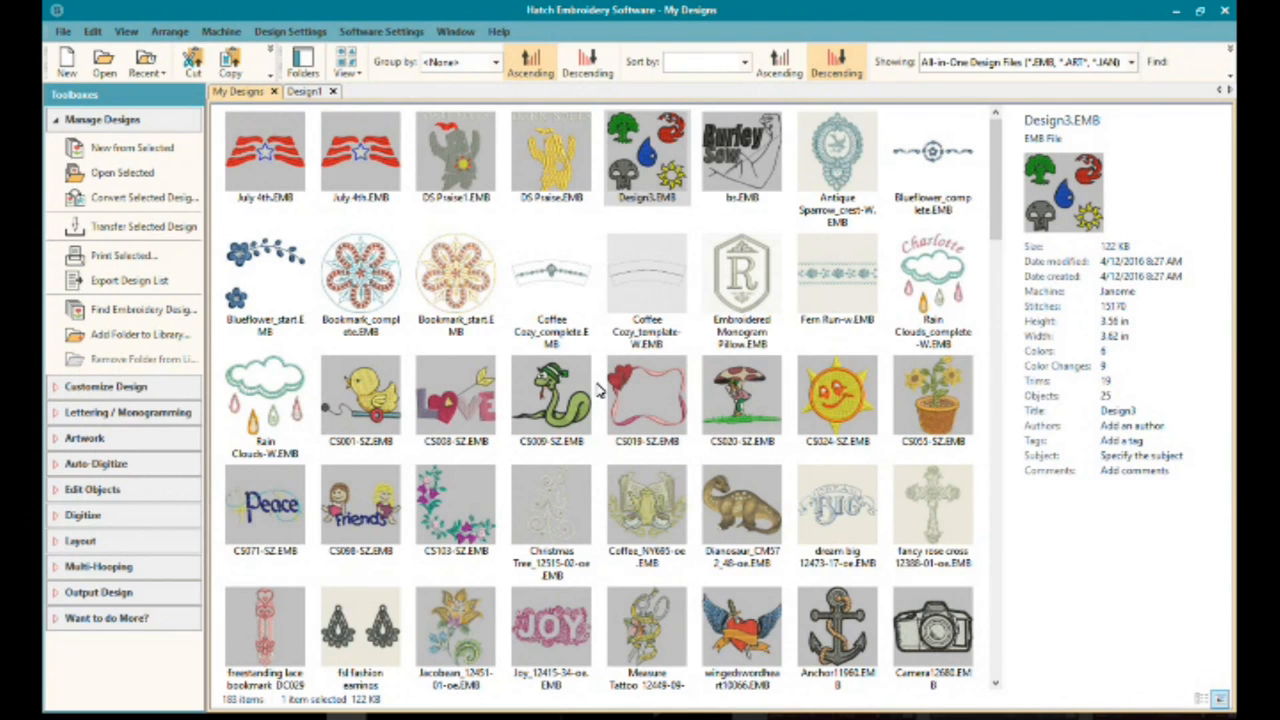
Step: Show the folder tree in the design library and open the selected Design3.EMB
click(304, 62)
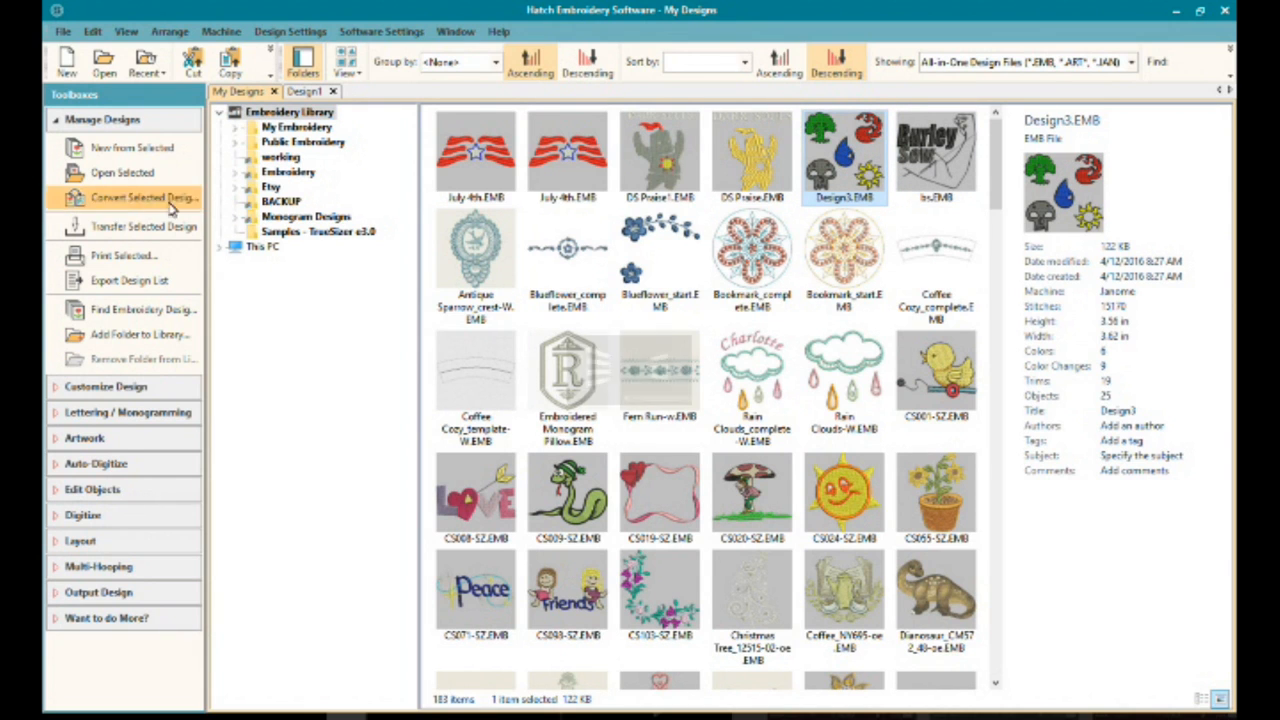
click(120, 176)
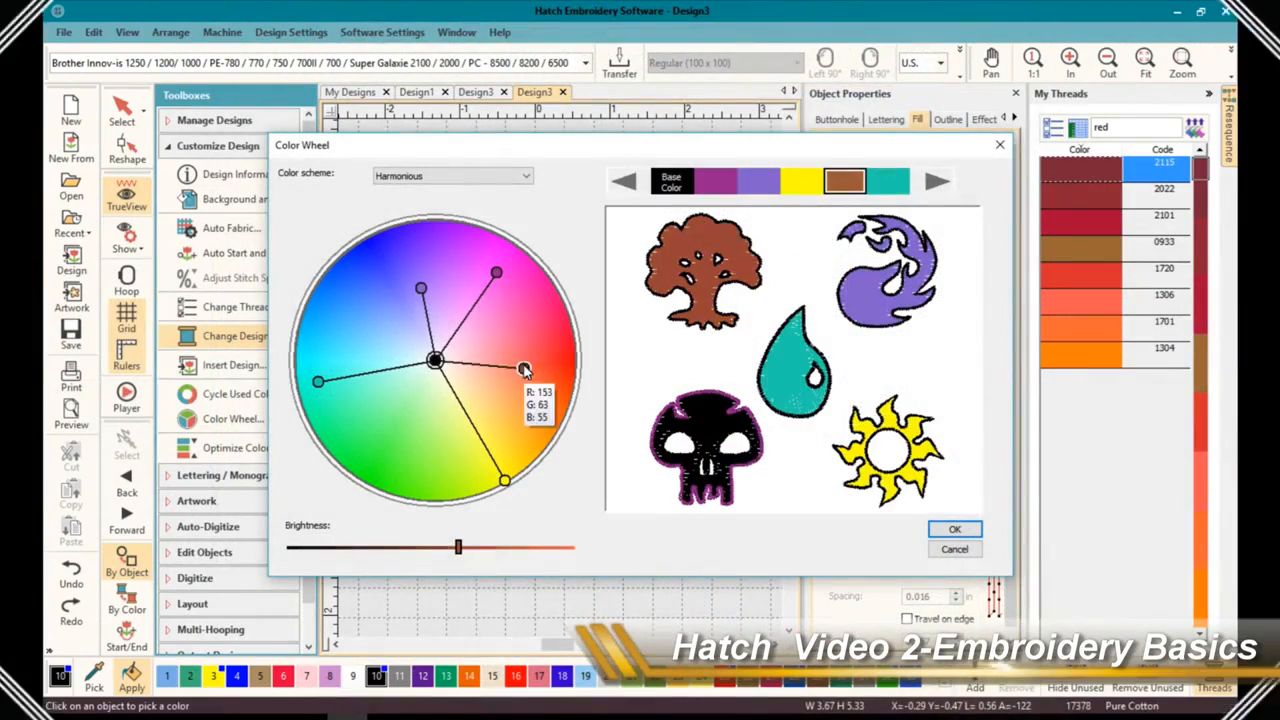
Step: Try green for the tree in the Harmonious scheme of the Color Wheel, and cancel the recolouring
drag(520, 385, 384, 476)
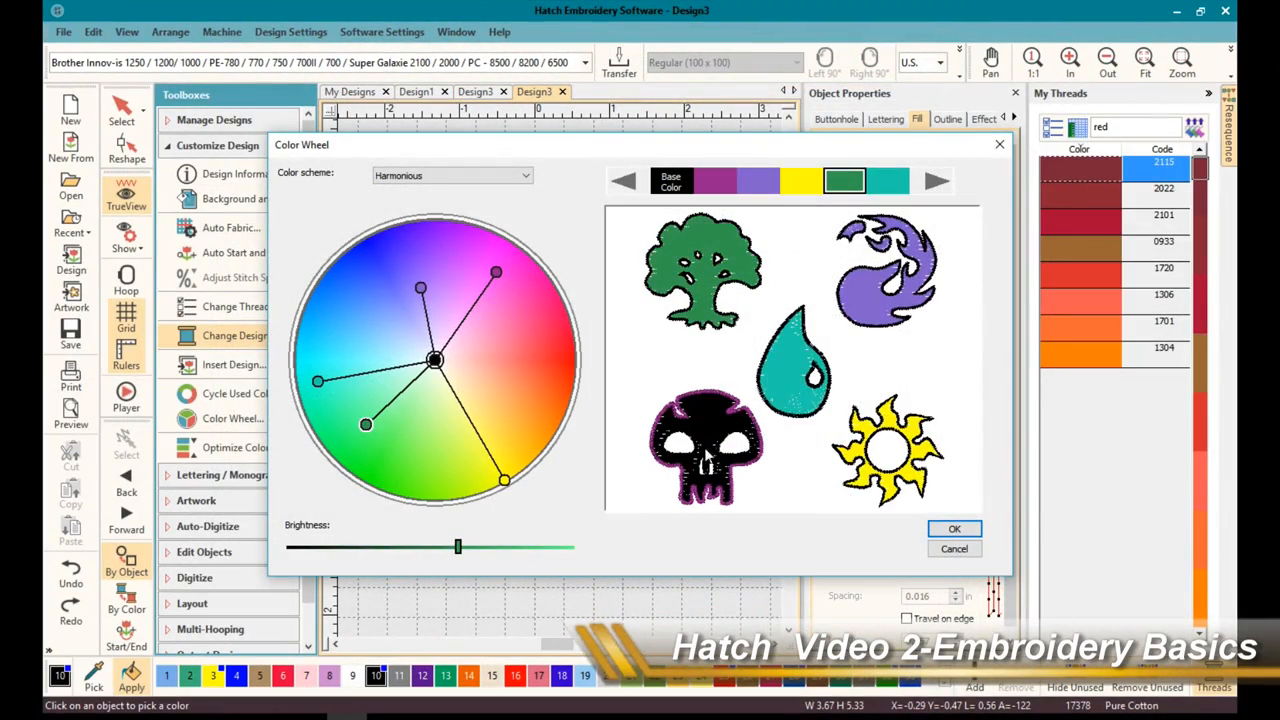
click(955, 549)
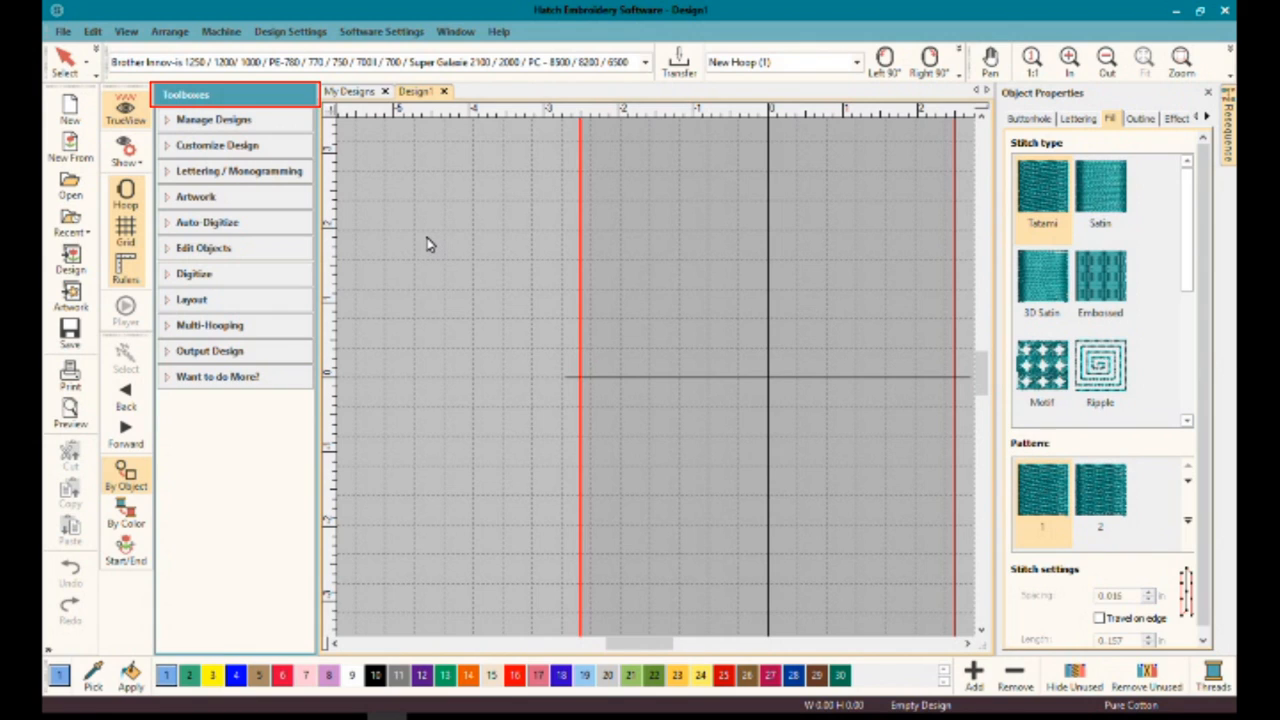
Step: Open the Manage Designs library from the empty Design1 workspace
click(229, 121)
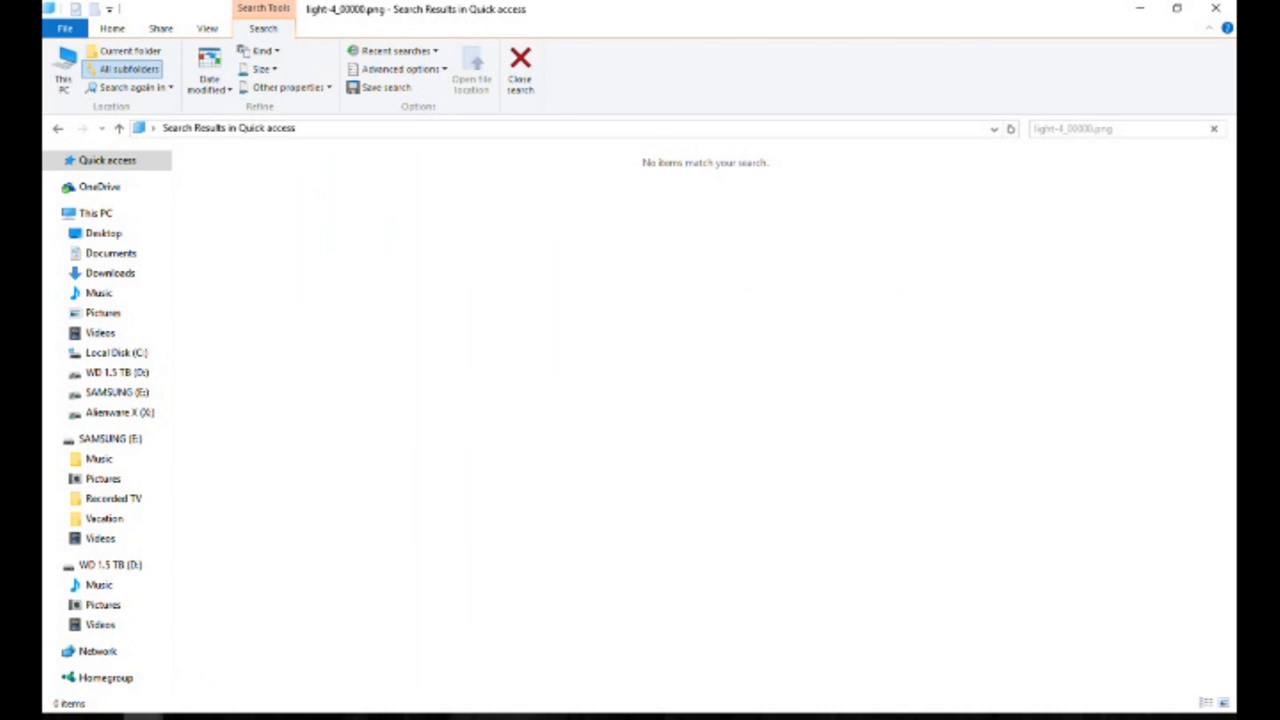
Step: In File Explorer, look through the SAMSUNG (E:) drive and the Embroidery folder on Alienware X (X:) for a design file
click(126, 398)
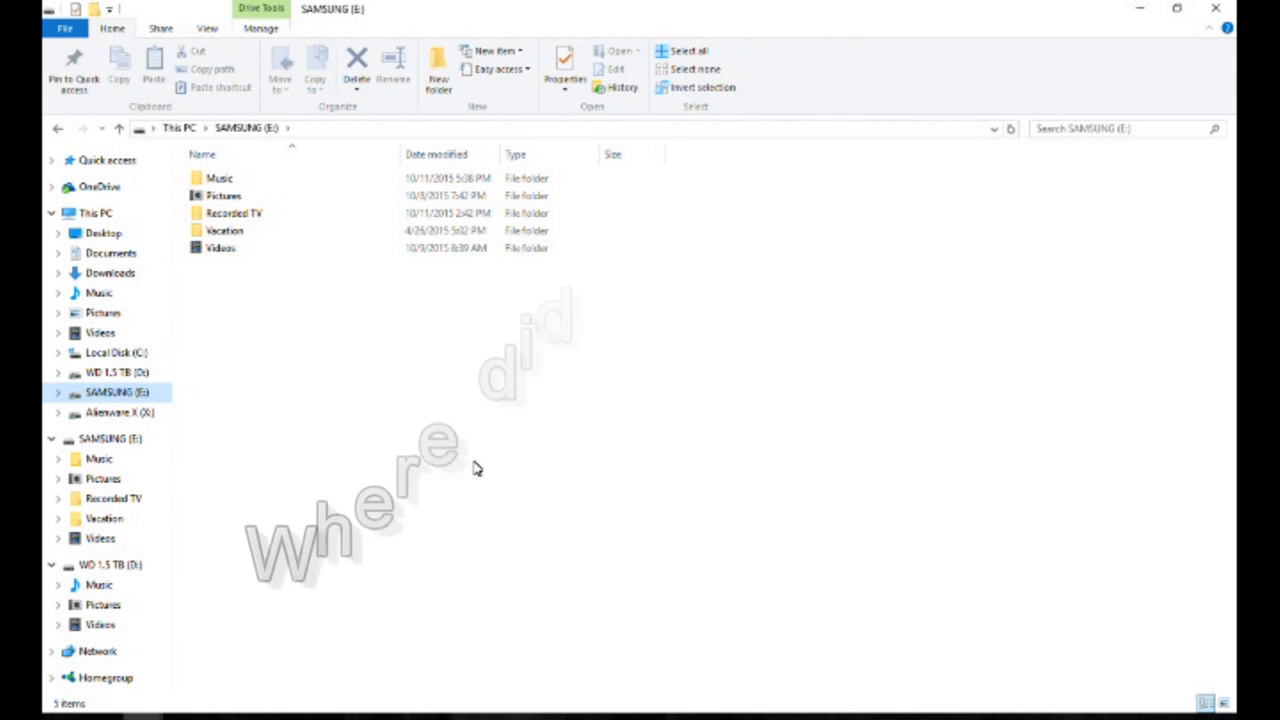
click(110, 413)
double_click(250, 404)
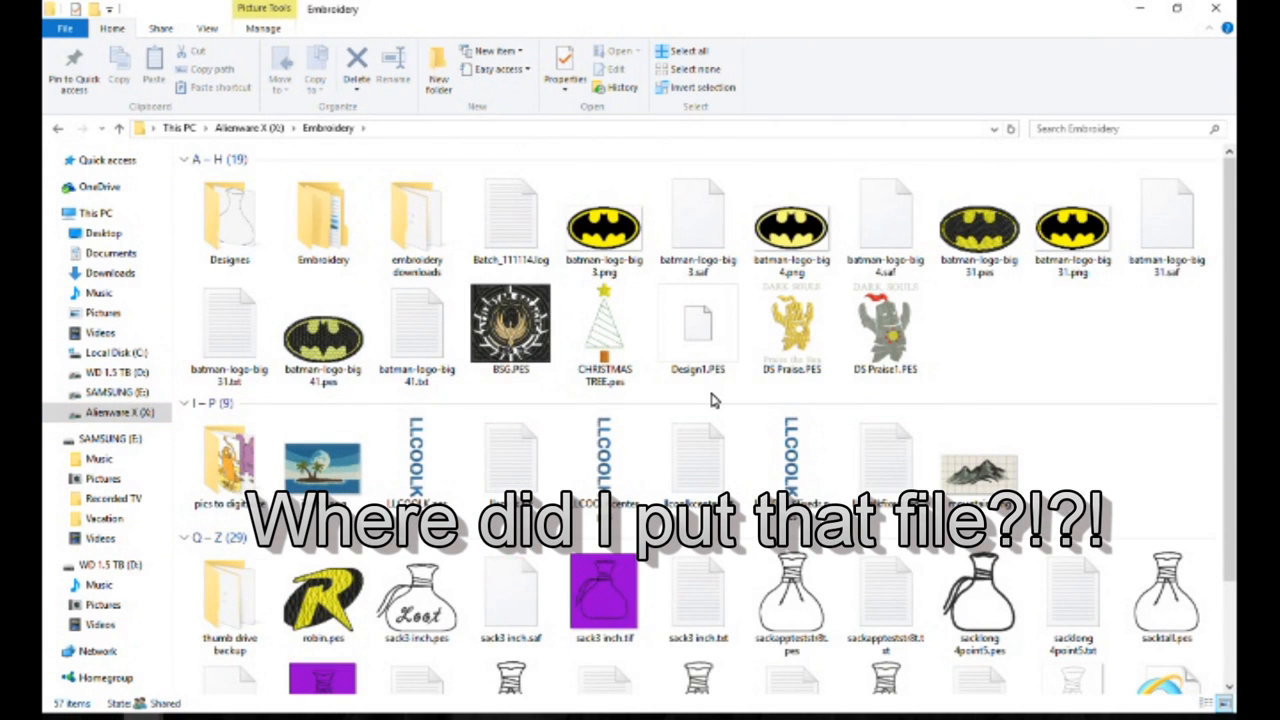
scroll(712, 400, down, 3)
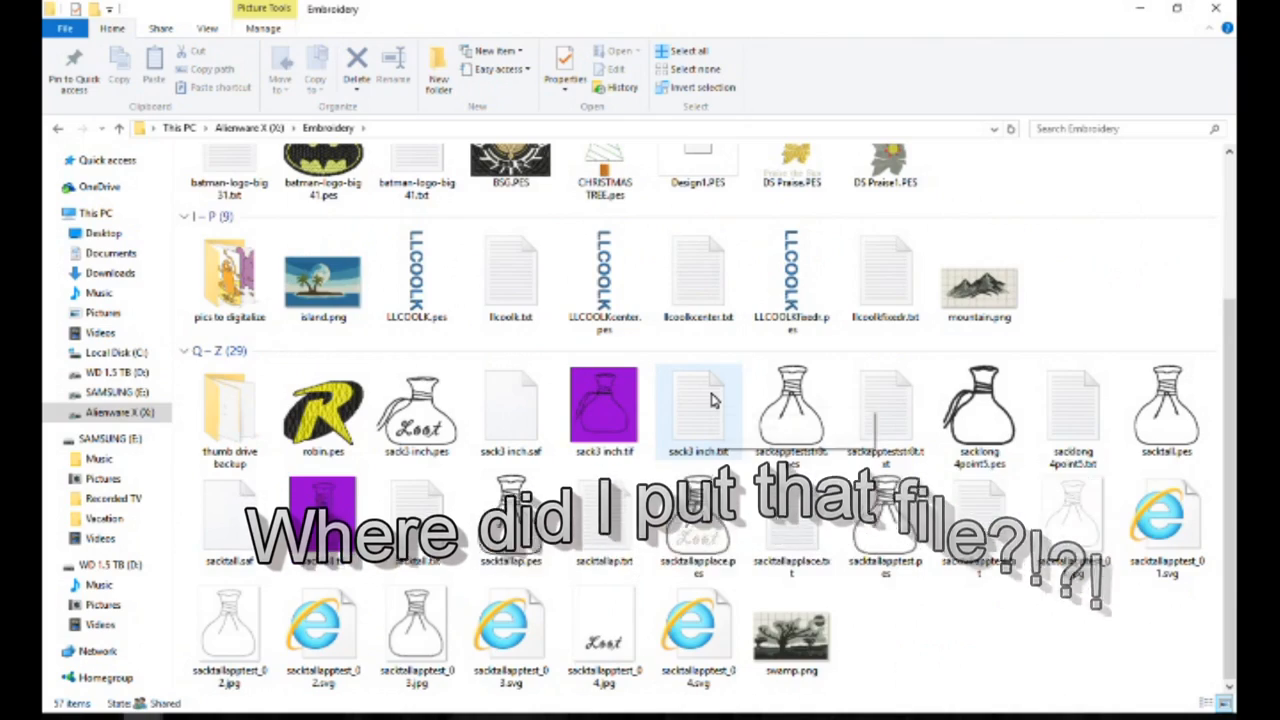
scroll(712, 400, up, 3)
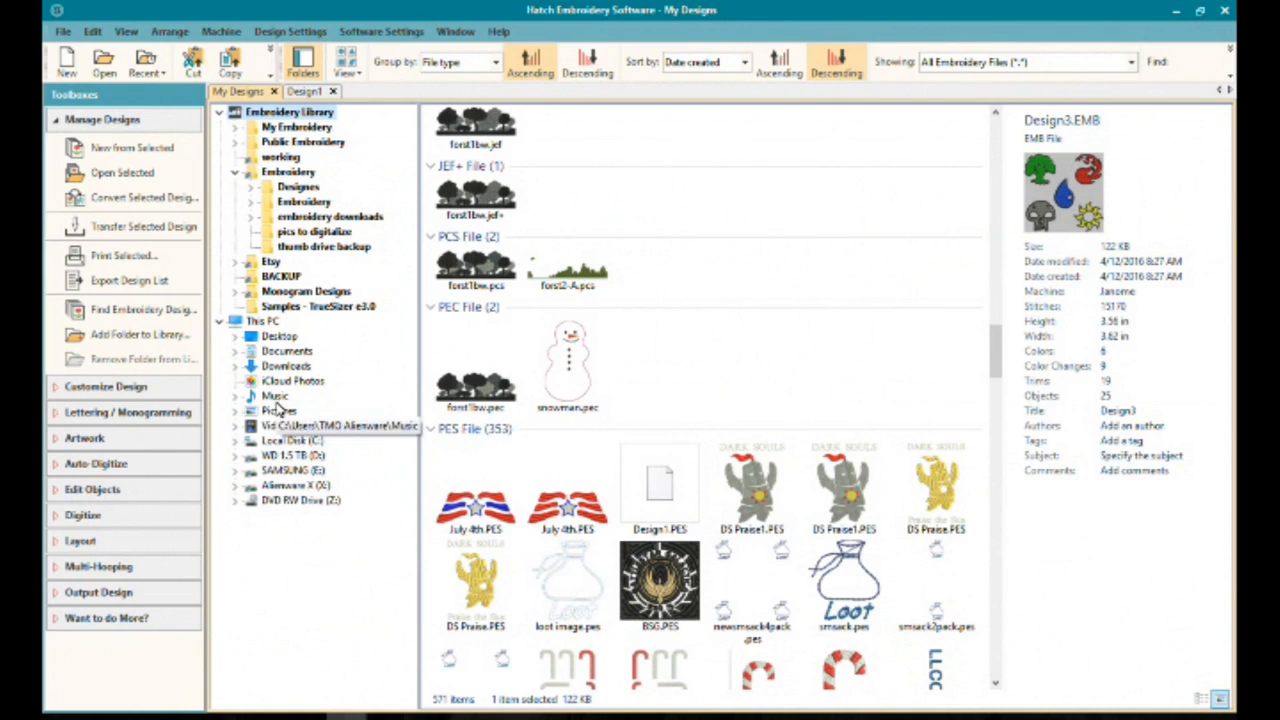
Step: In Hatch, browse the WD 1.5 TB (D:) and Local Disk (C:) drives, collapse This PC, and return to the Embroidery Library
click(291, 456)
click(294, 441)
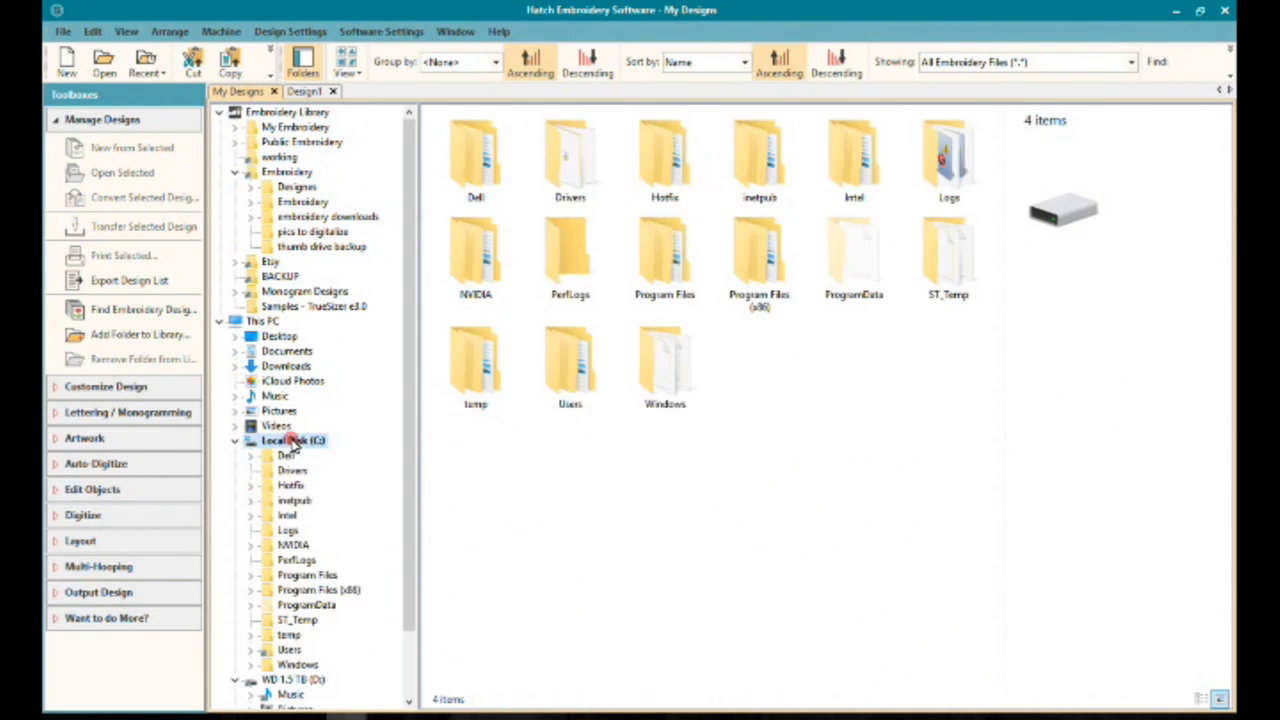
click(235, 441)
click(235, 456)
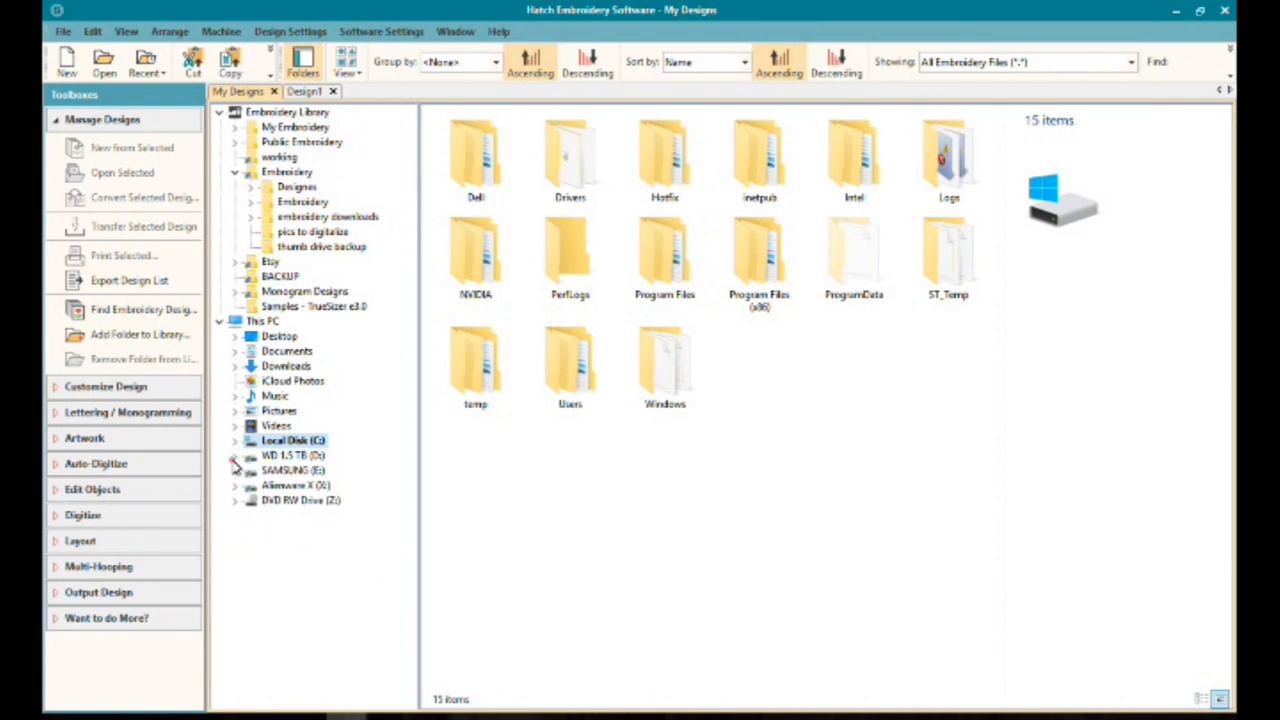
click(224, 322)
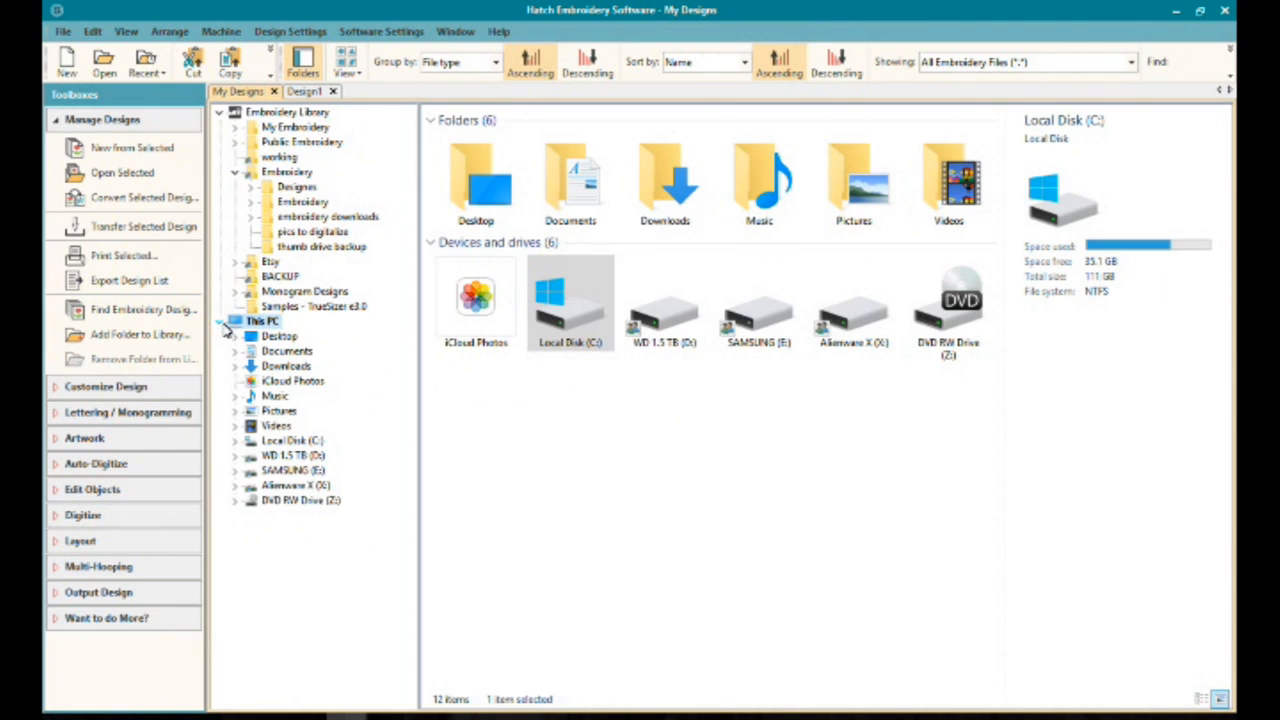
click(225, 327)
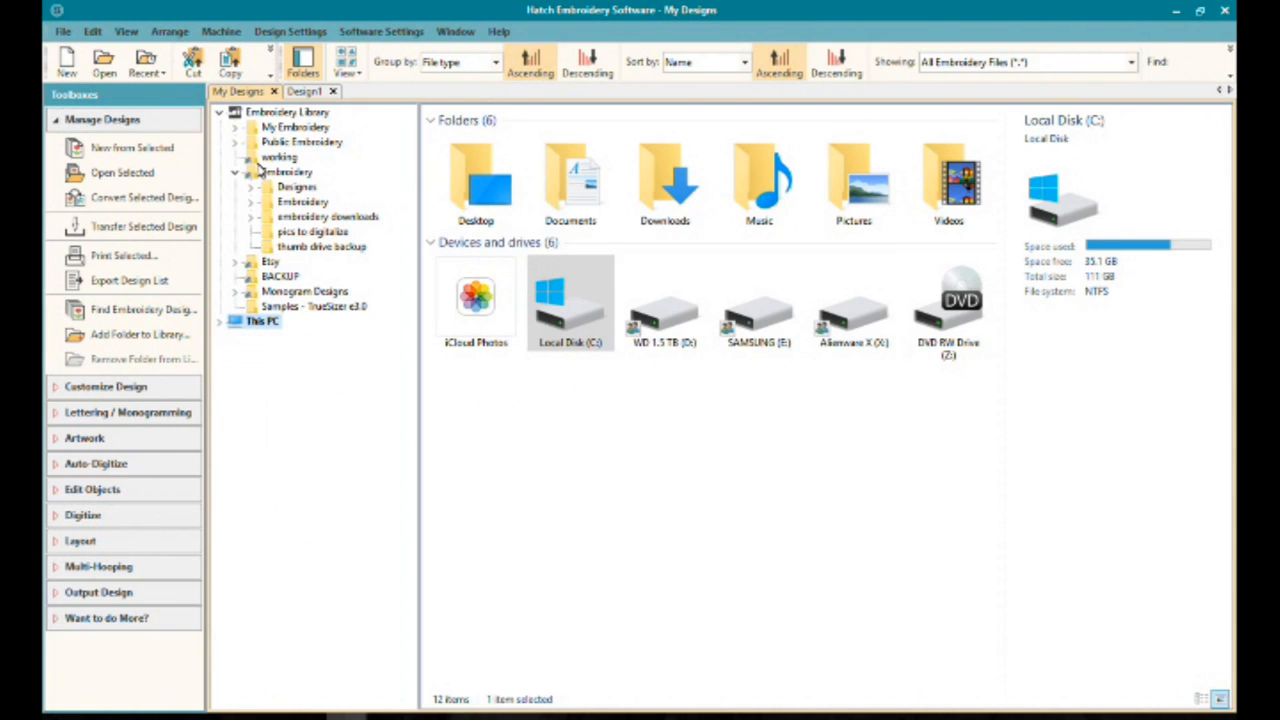
click(283, 114)
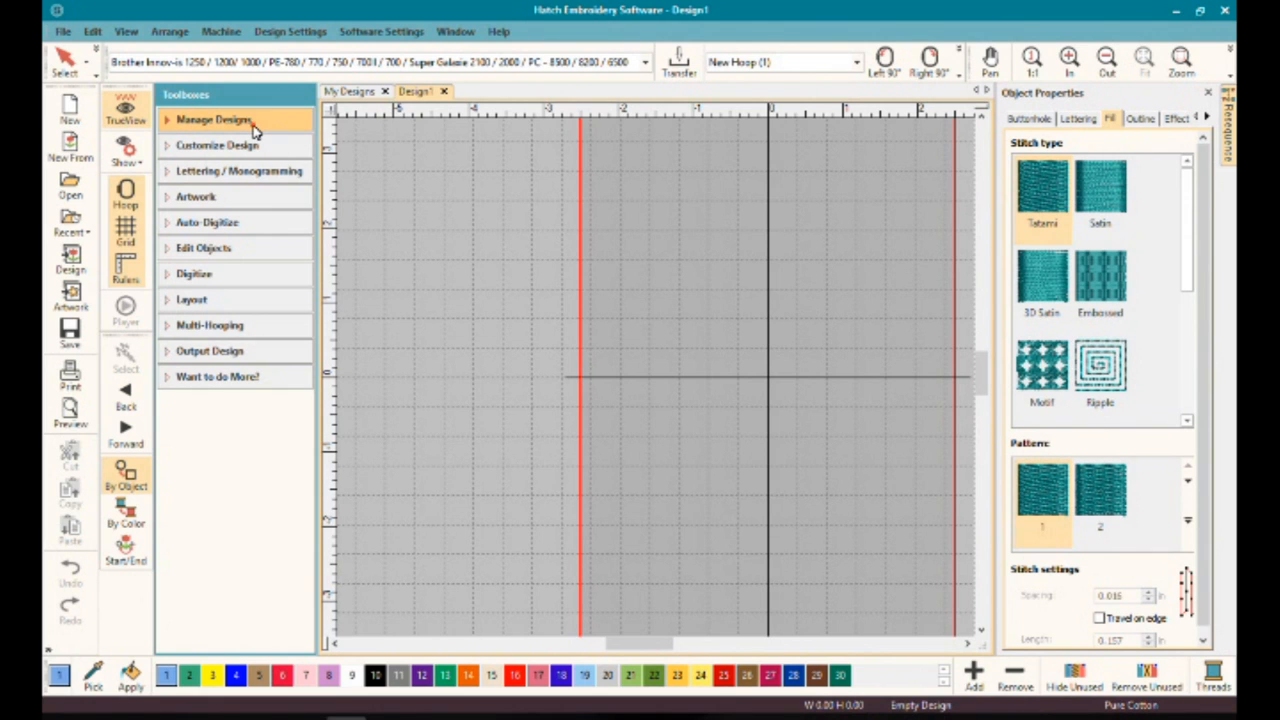
Step: Open Manage Designs, examine the folders under This PC on the Alienware X (X:) drive, and redisplay the Embroidery Library designs
click(213, 120)
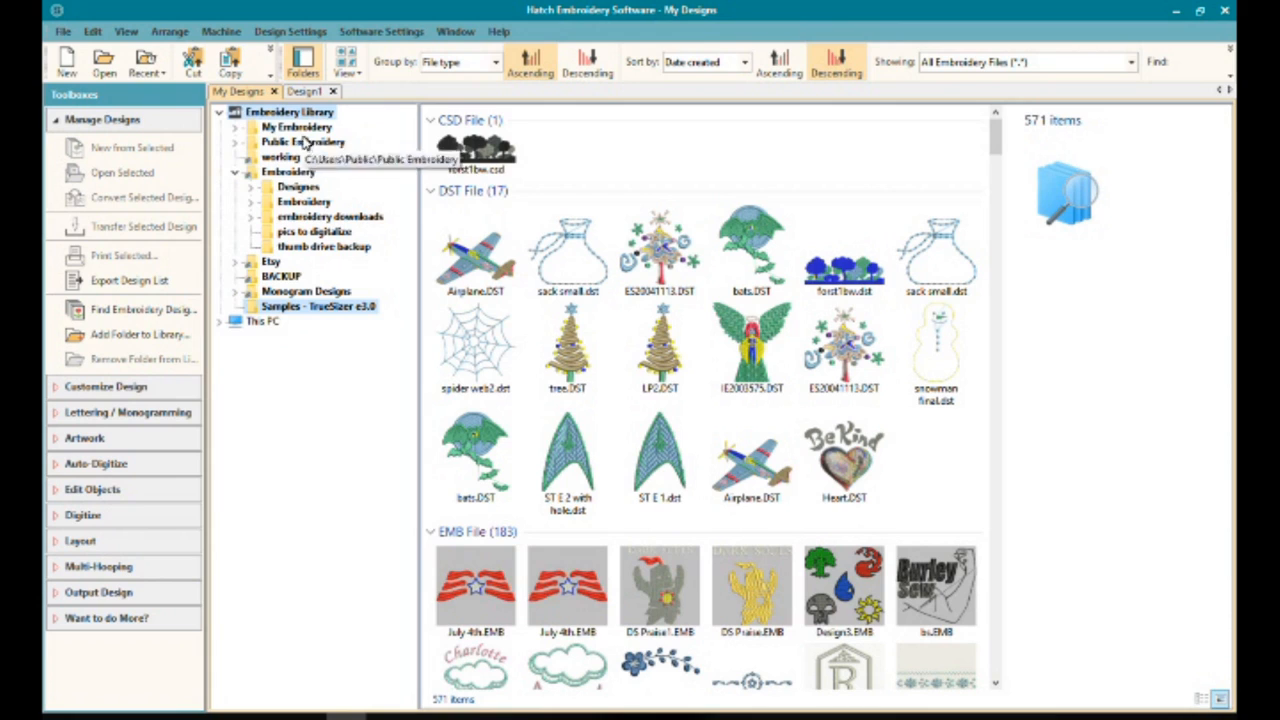
click(238, 323)
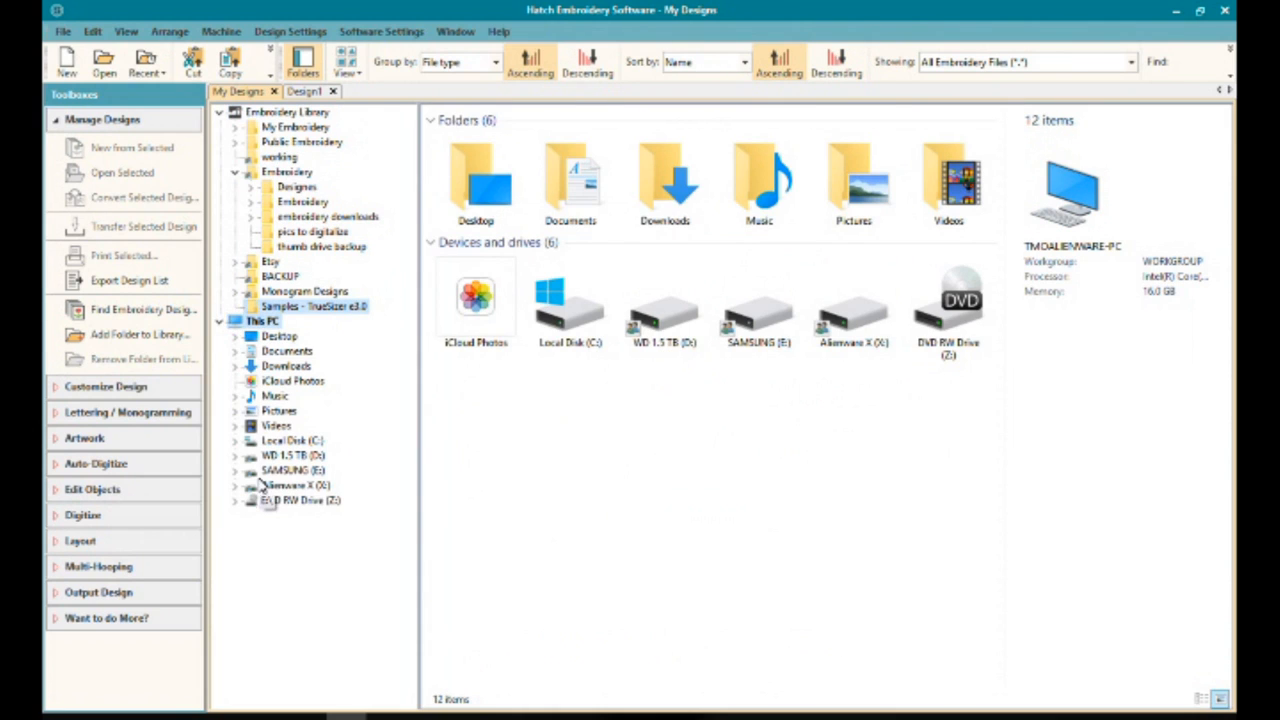
click(240, 486)
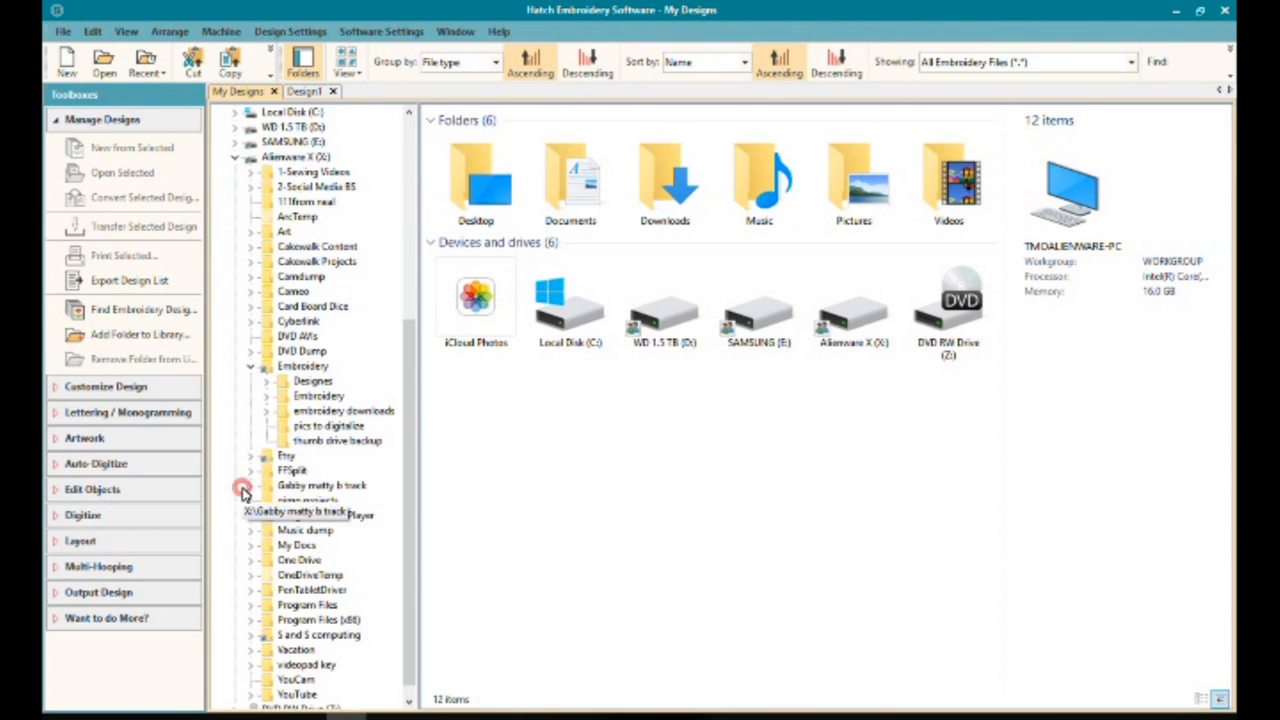
click(252, 368)
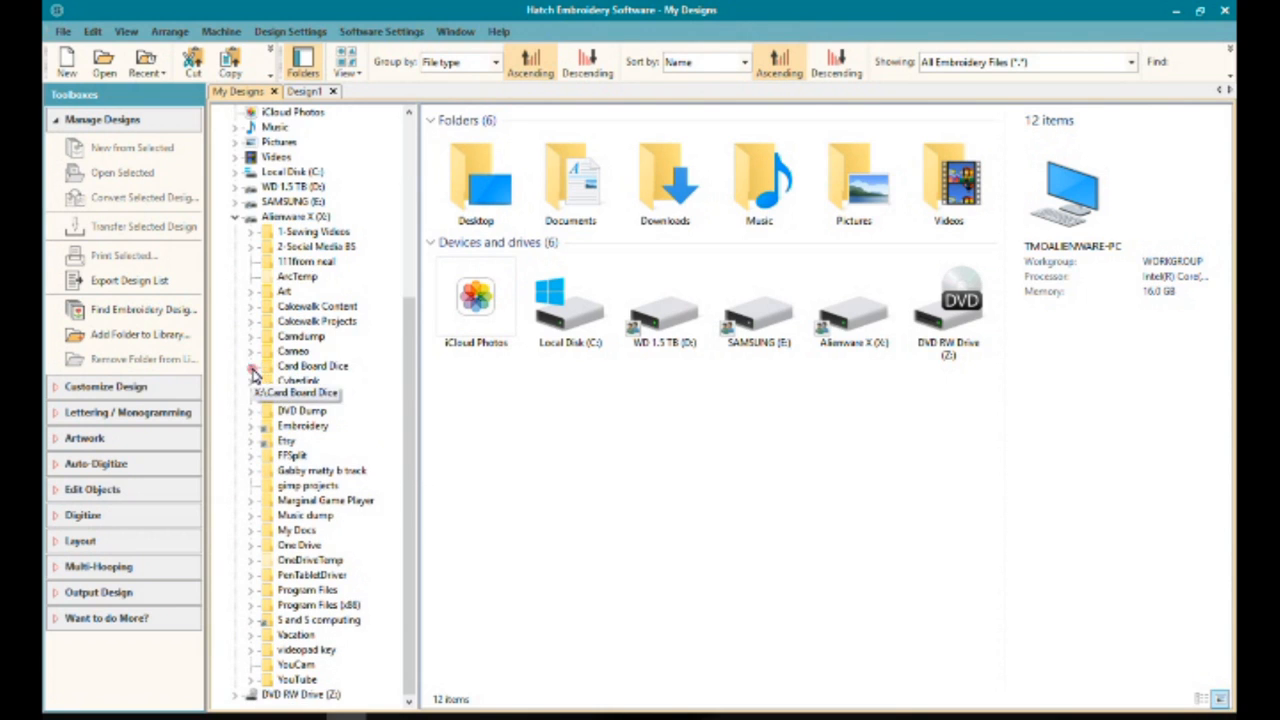
click(234, 219)
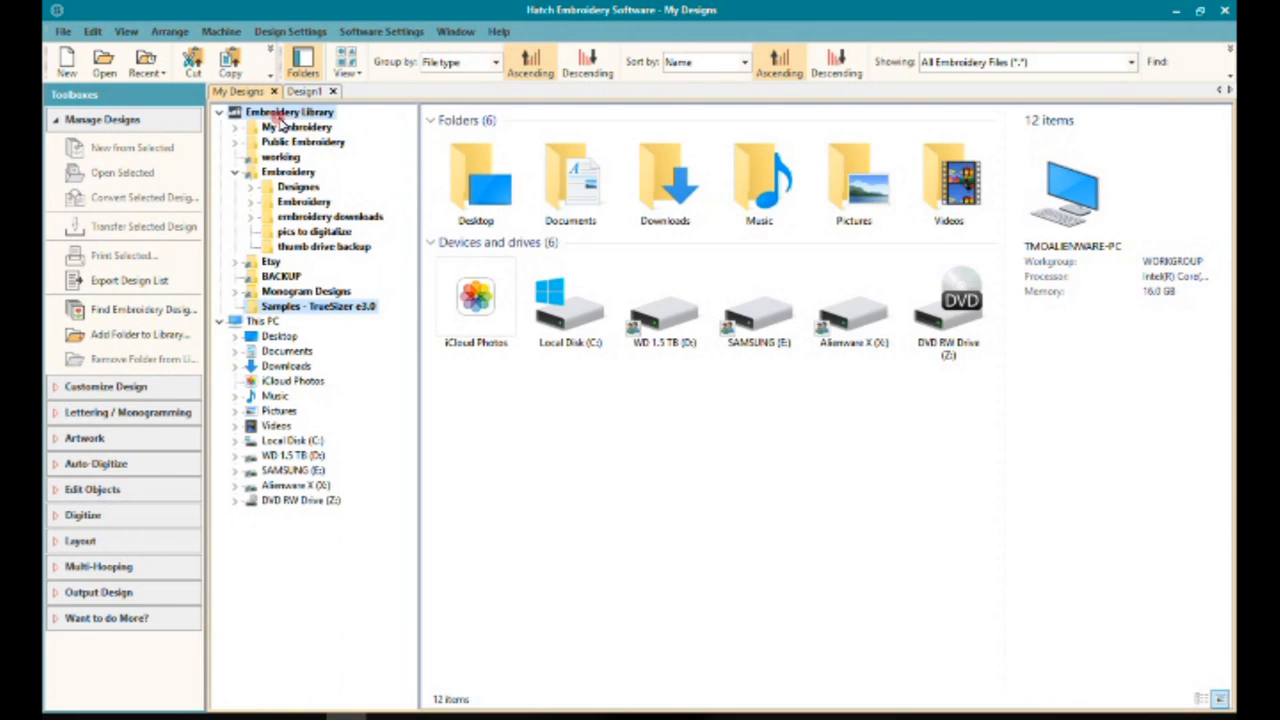
click(281, 117)
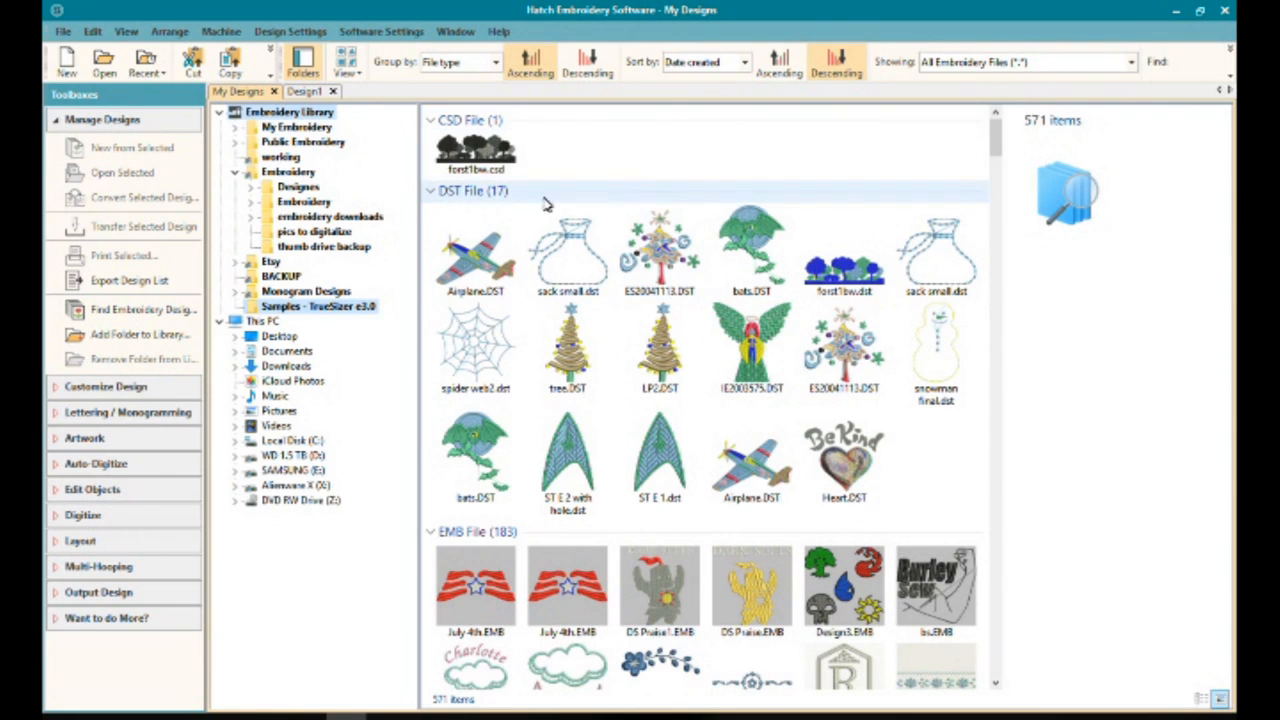
Step: Set the grouping of the Embroidery Library designs to <None>
click(495, 62)
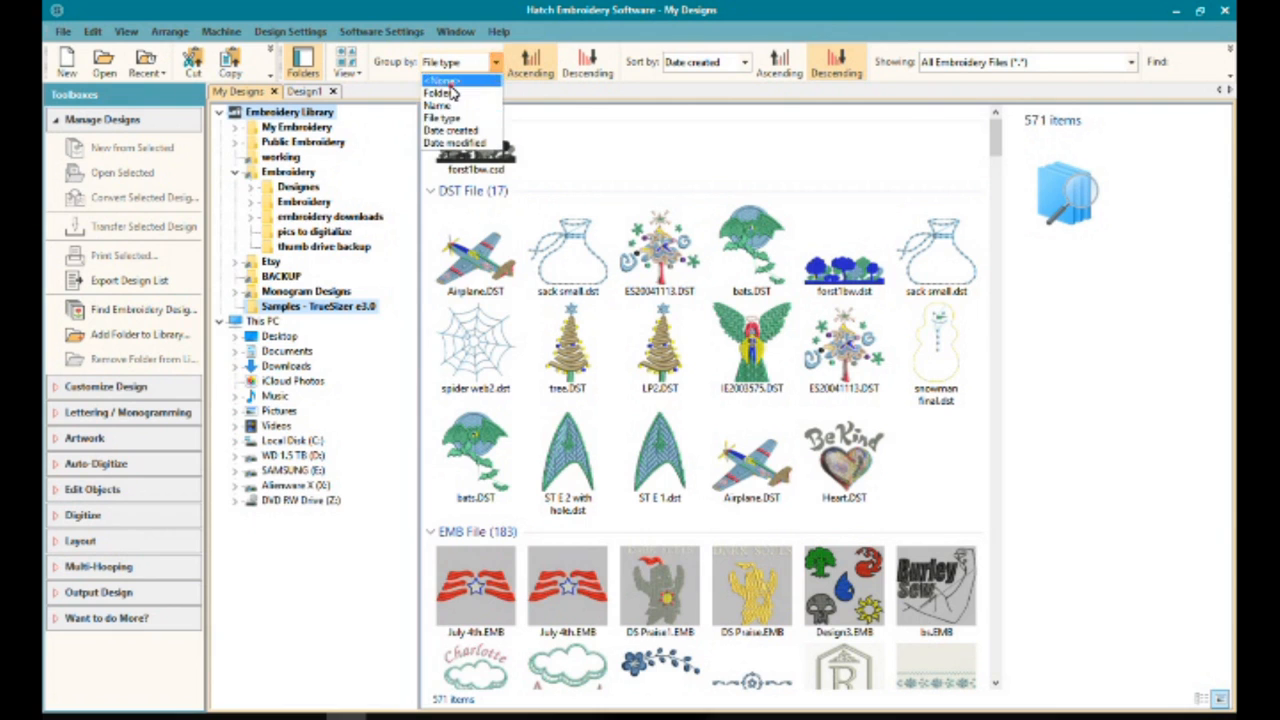
click(445, 81)
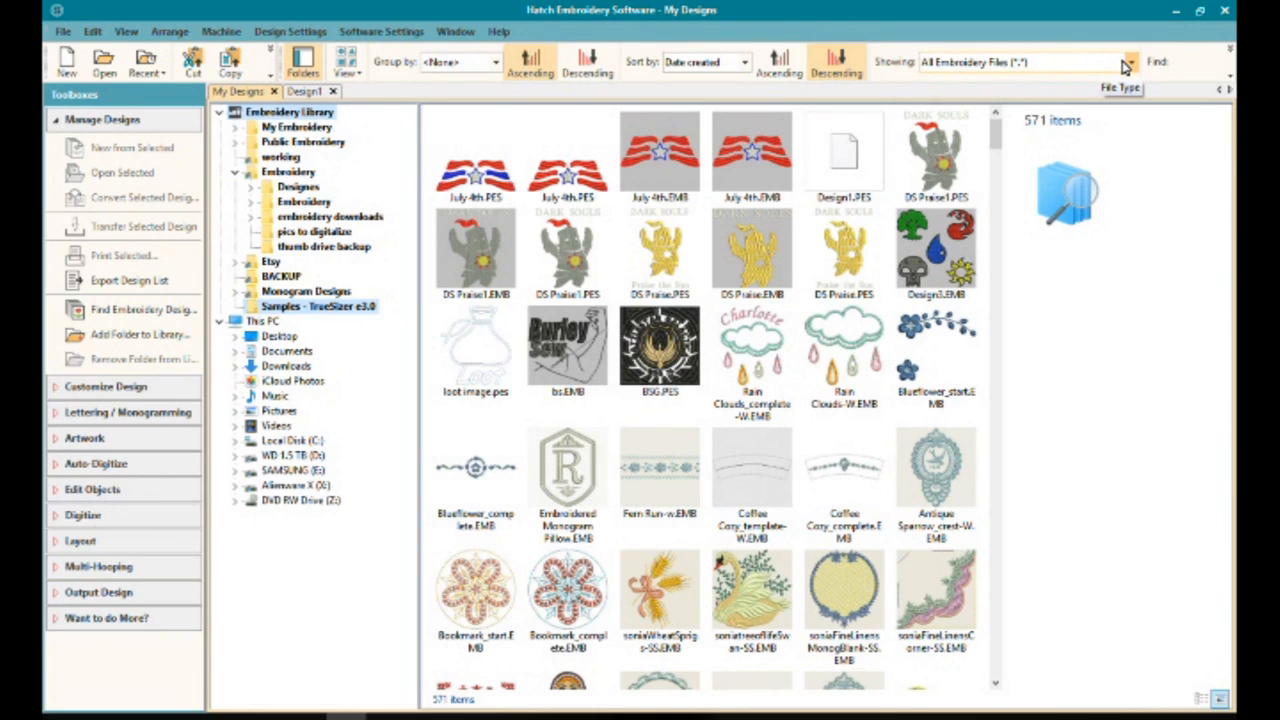
click(1229, 56)
click(1229, 56)
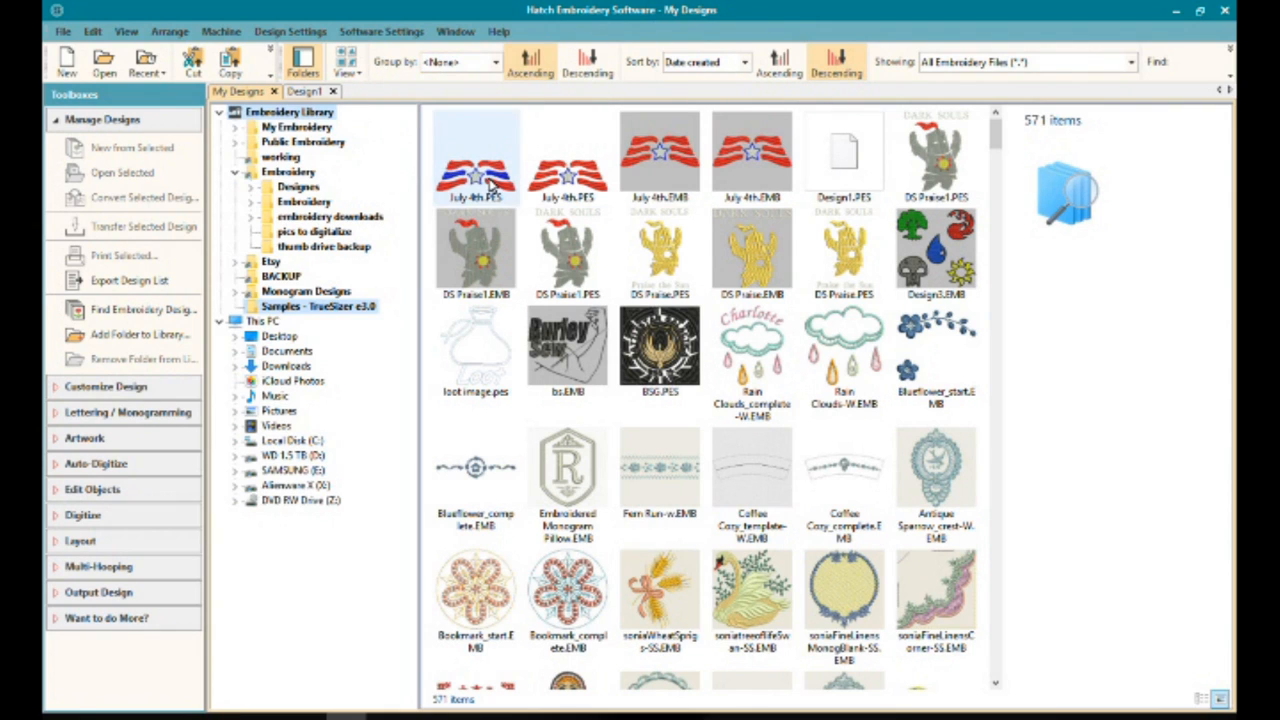
Step: Open the Customize Design tools for Design1, review the available machines and hoops, and collapse the tools
click(164, 392)
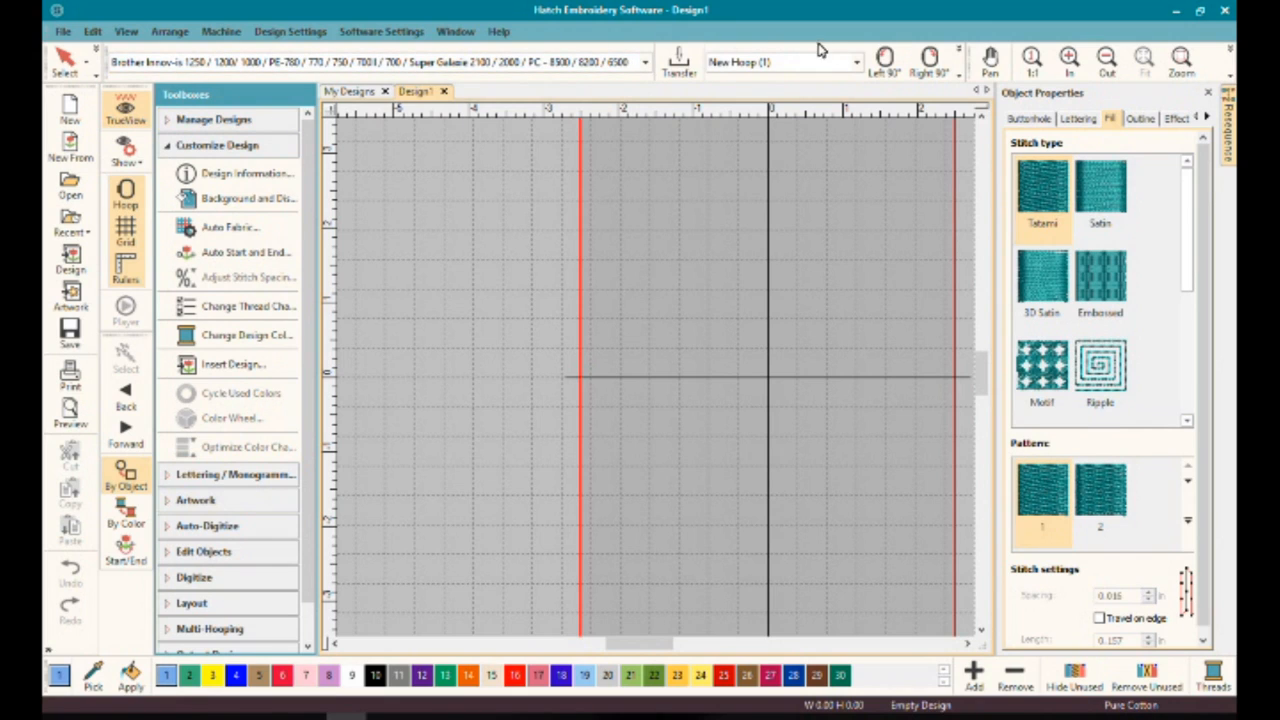
click(645, 63)
click(645, 63)
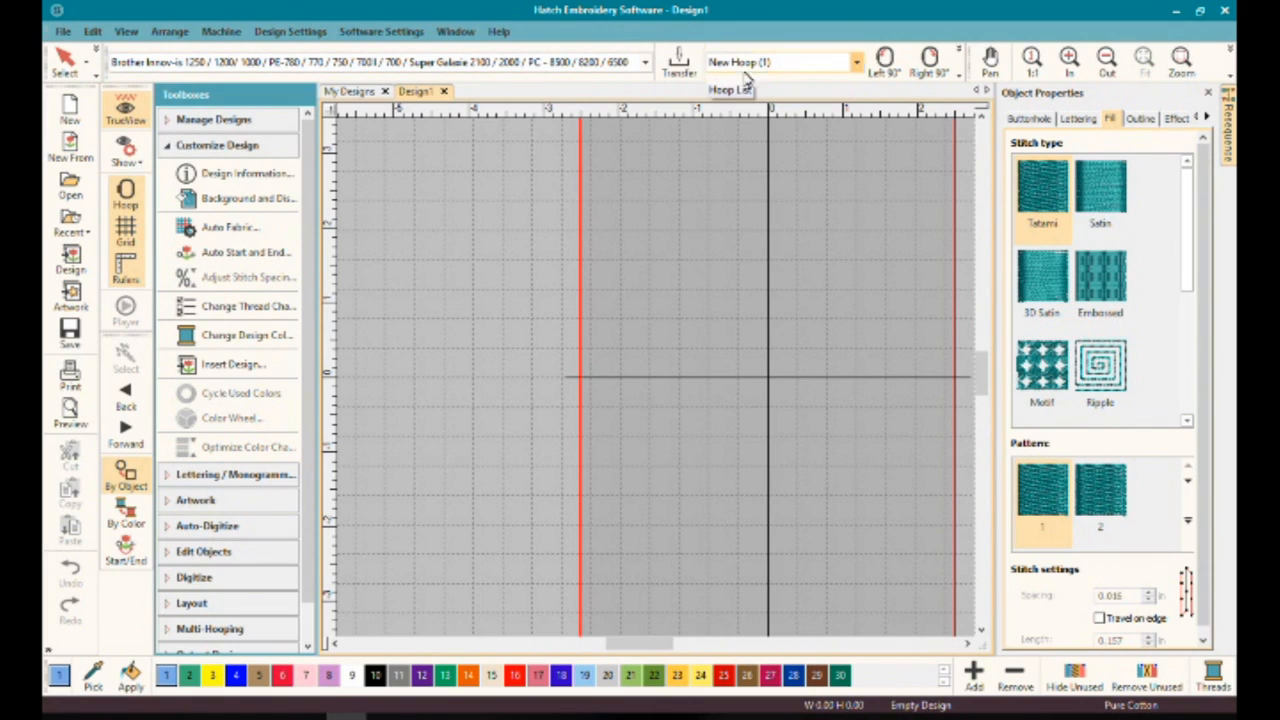
click(856, 64)
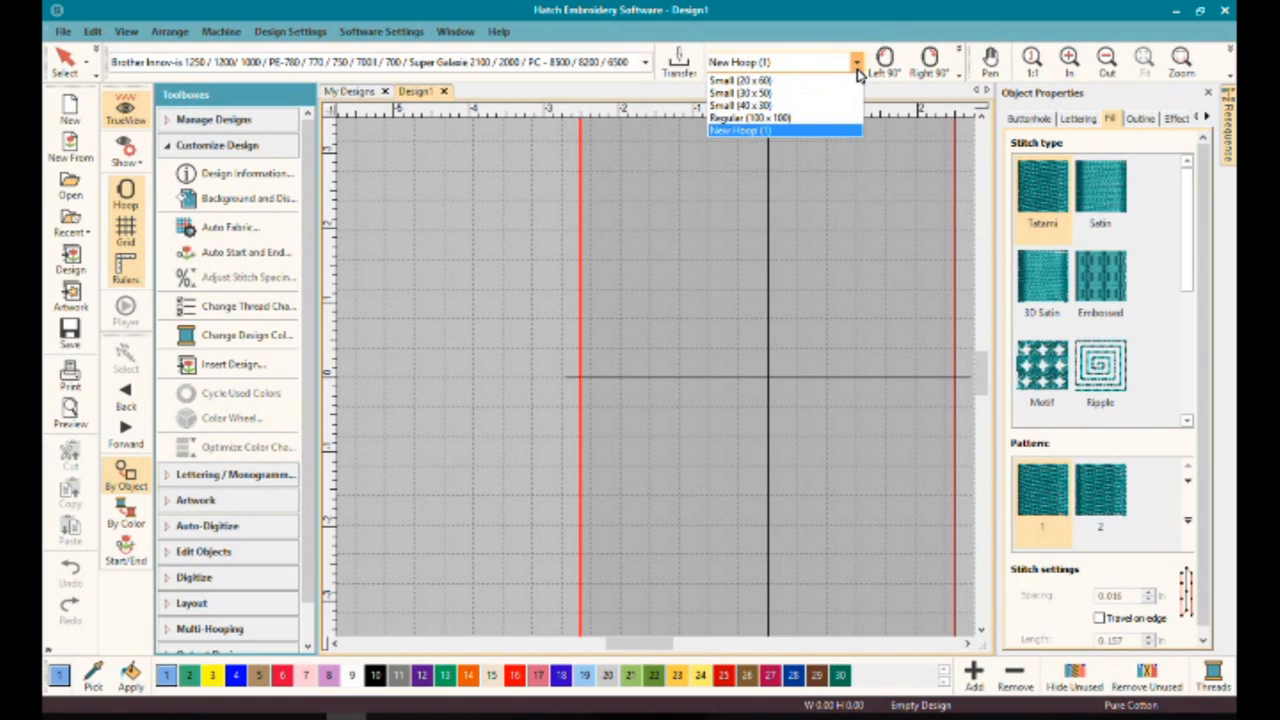
click(856, 70)
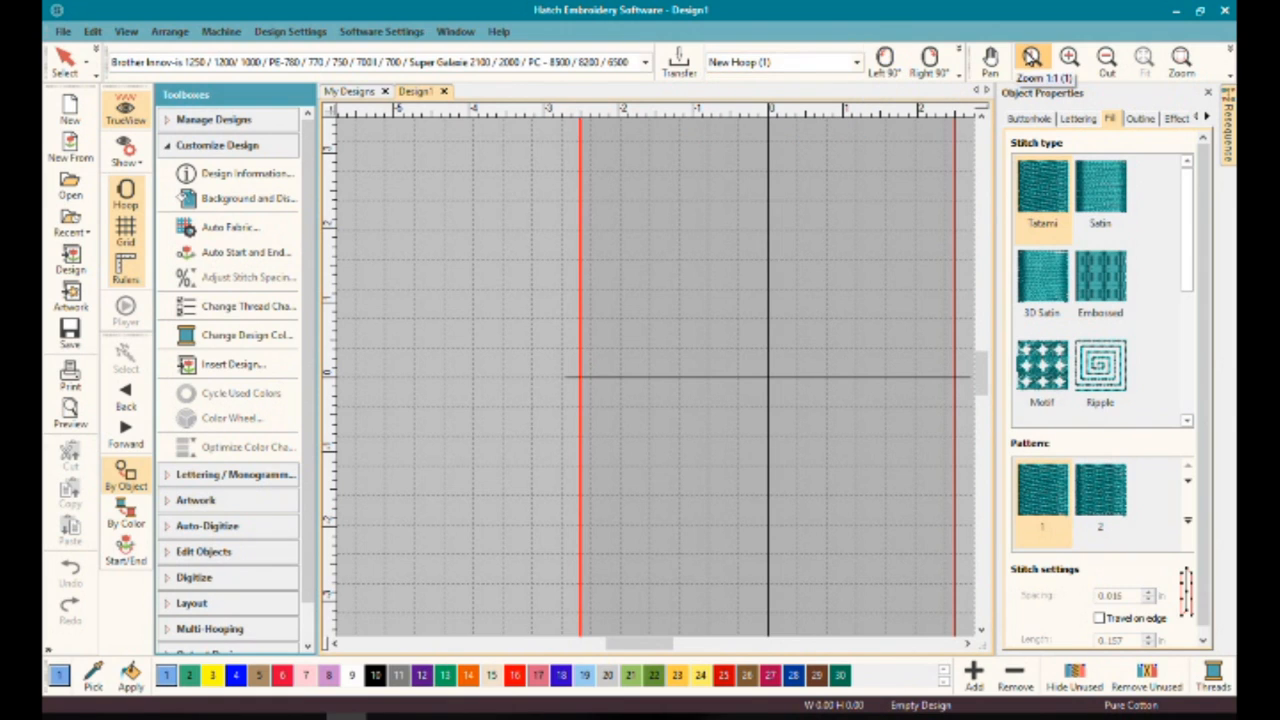
click(1106, 62)
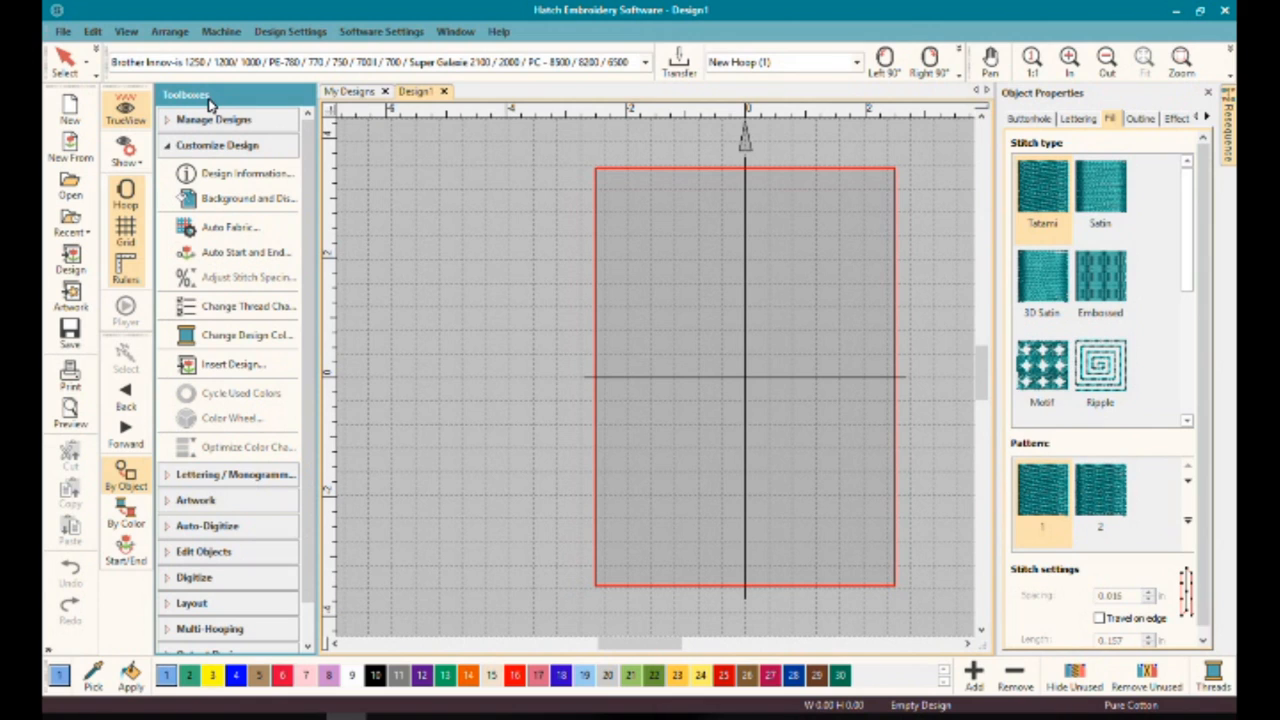
click(199, 148)
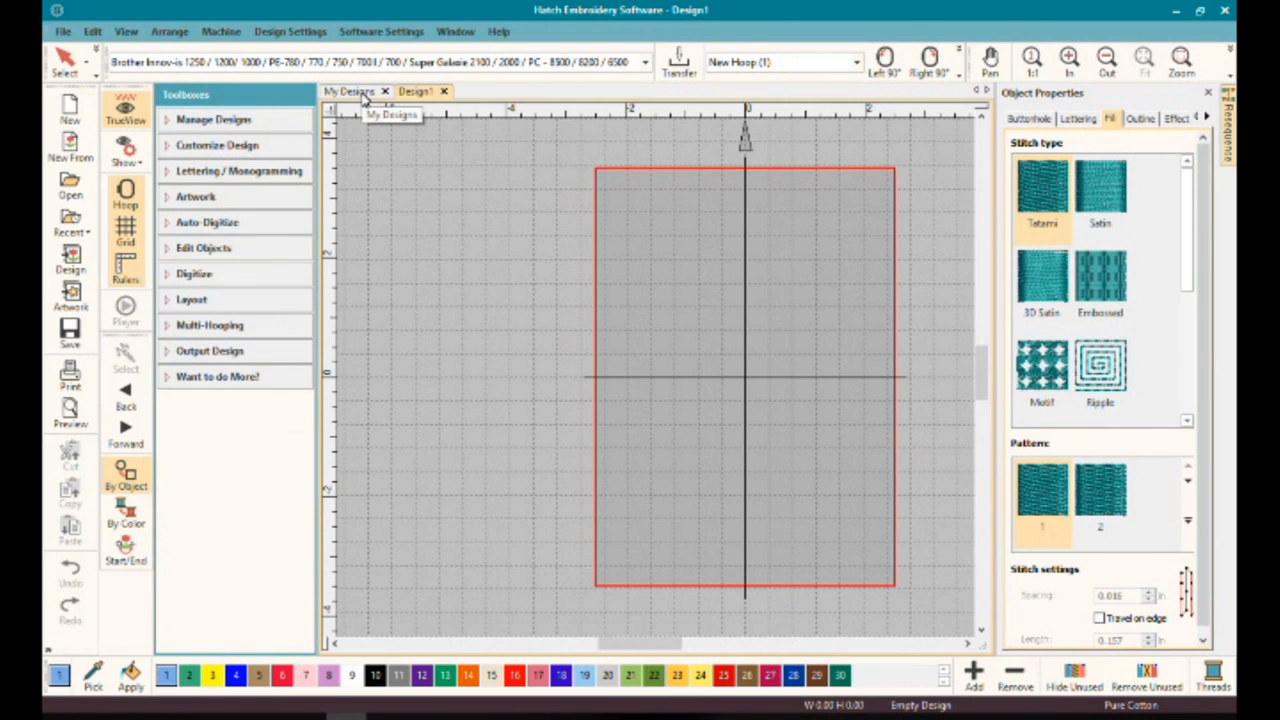
Step: Return to the design library and include the Embroidery folder from the Alienware X (X:) drive in the Embroidery library
click(236, 122)
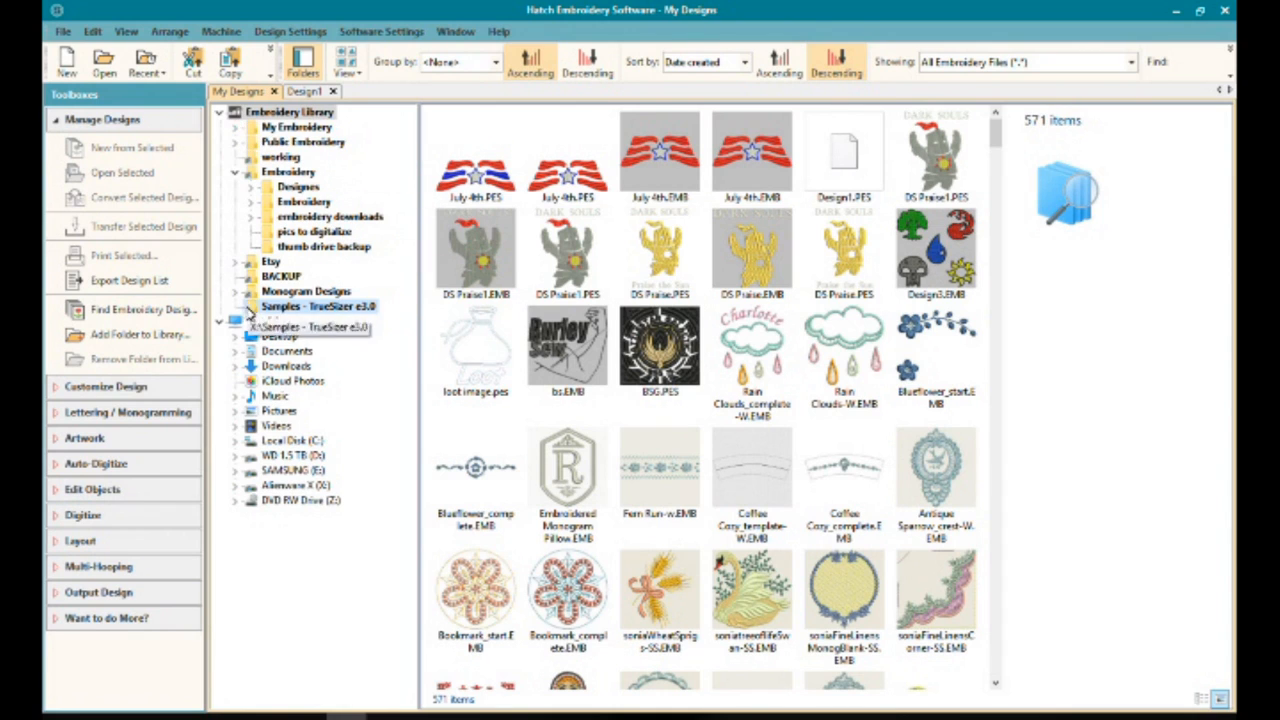
click(234, 172)
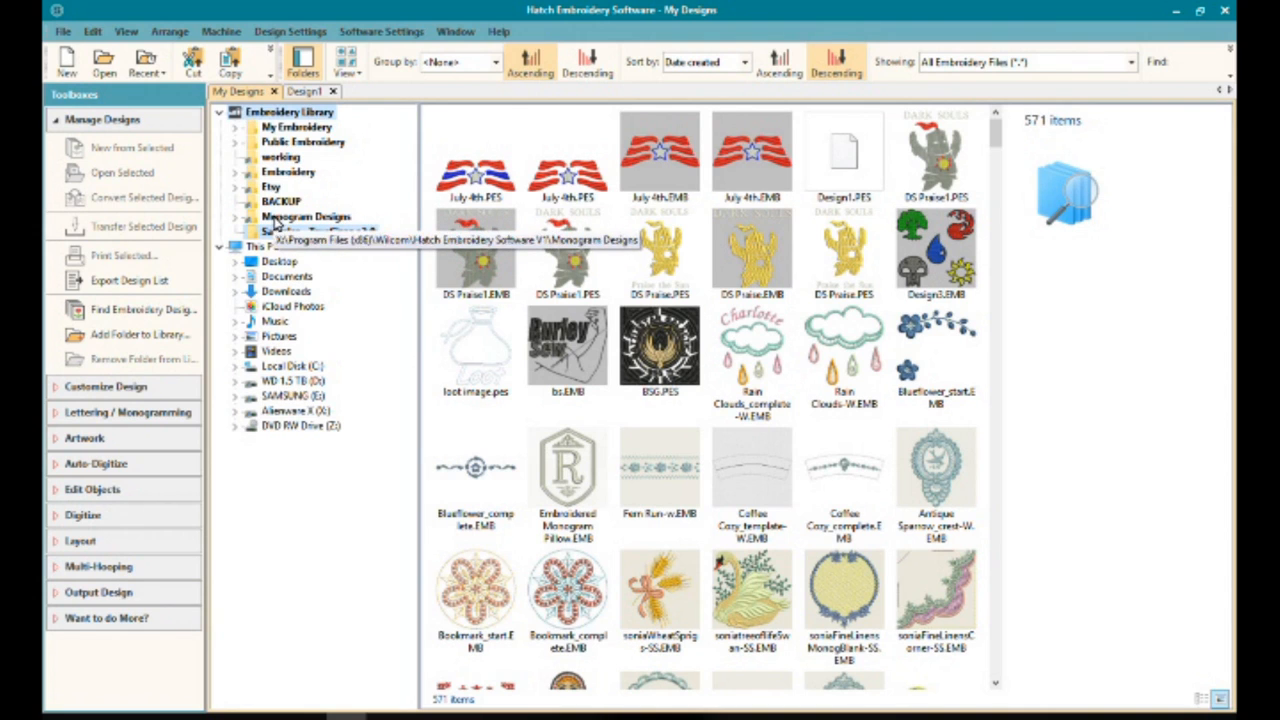
click(266, 412)
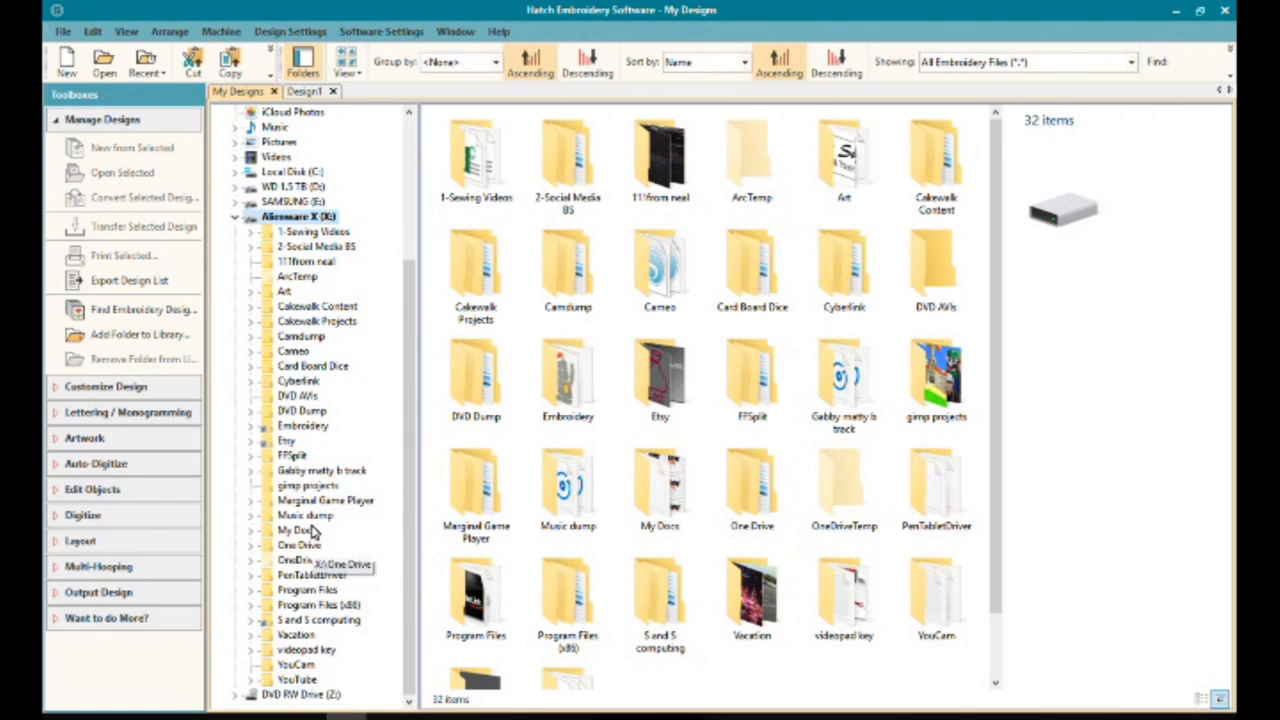
click(300, 428)
right_click(279, 429)
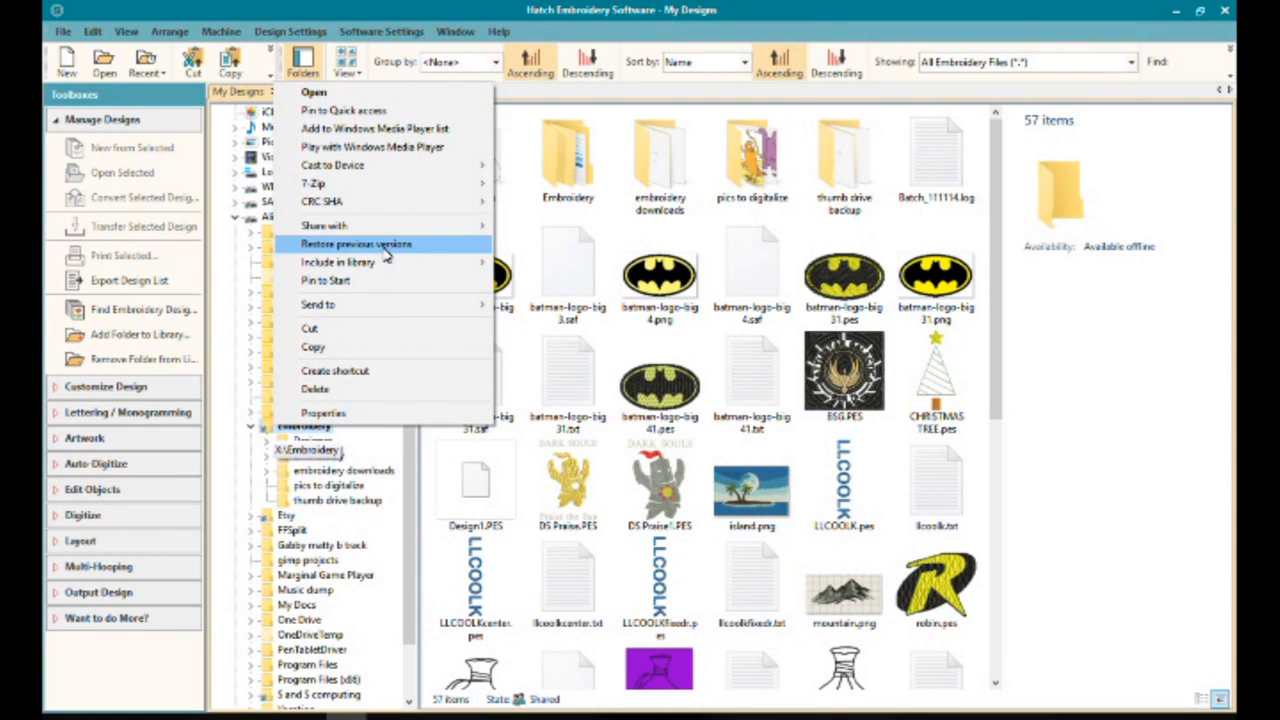
mouse_move(330, 264)
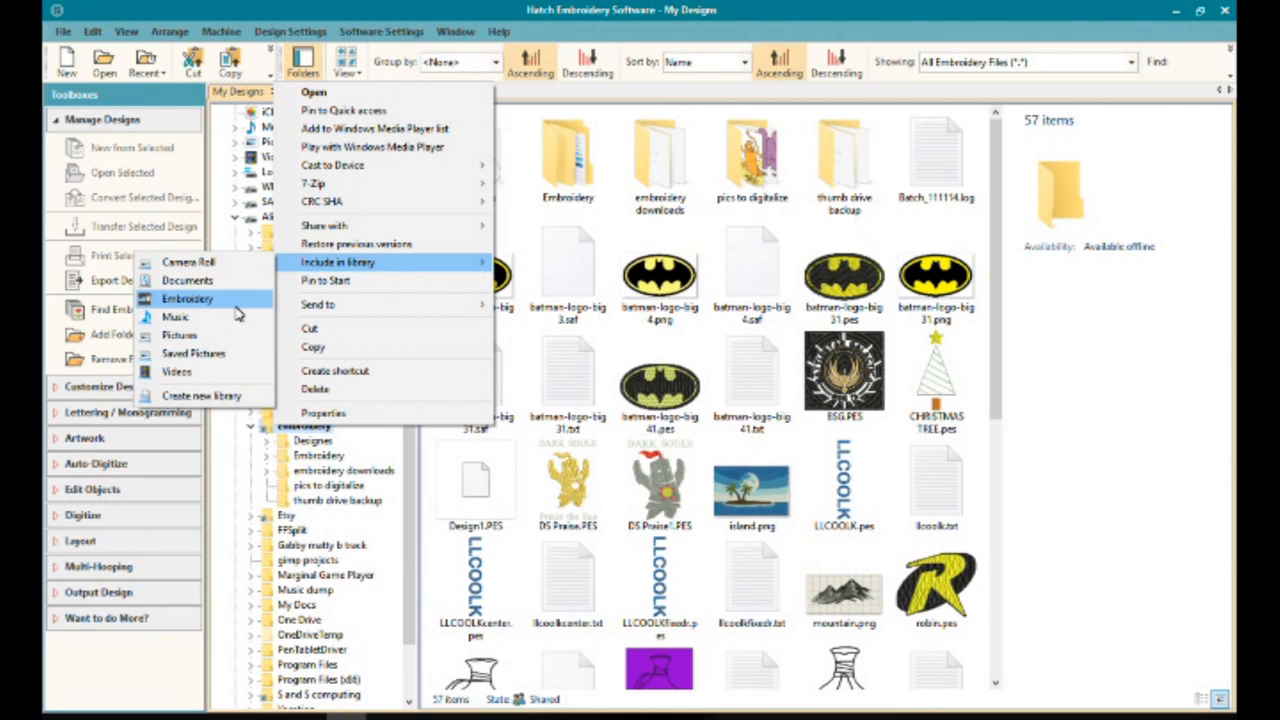
click(232, 300)
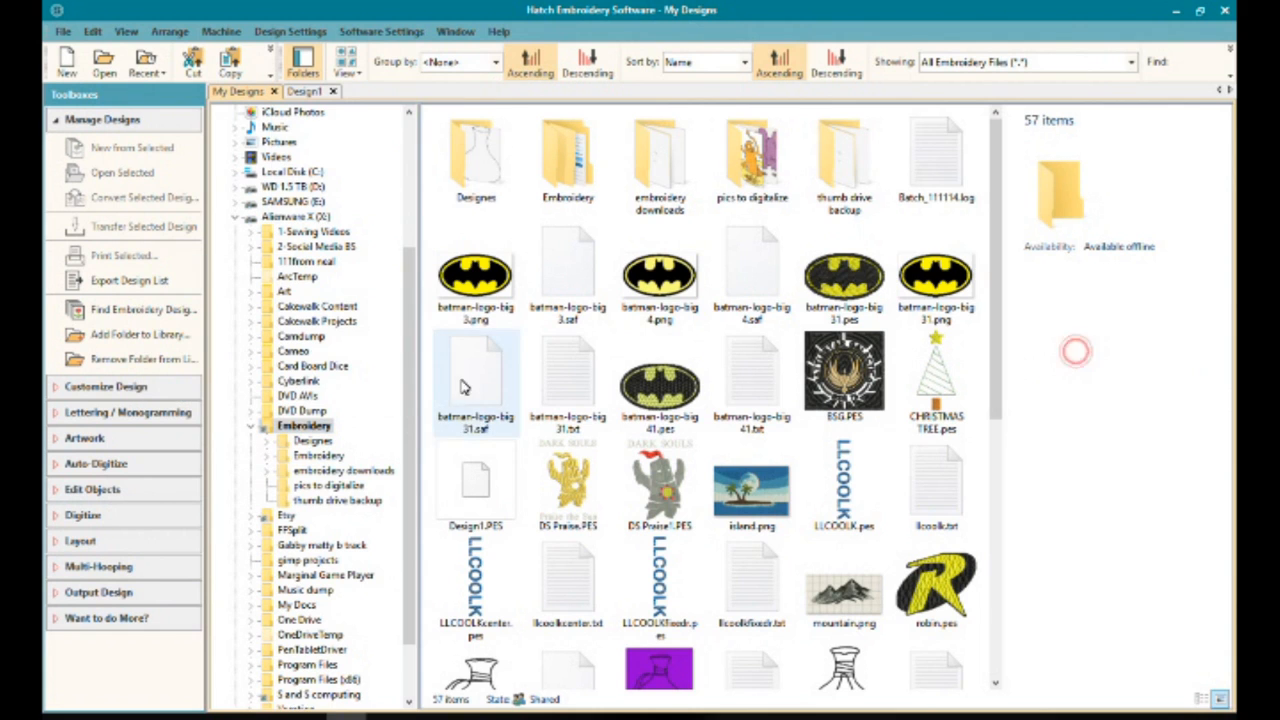
Step: Return to the This PC level and collapse its branch in the folder tree
click(240, 217)
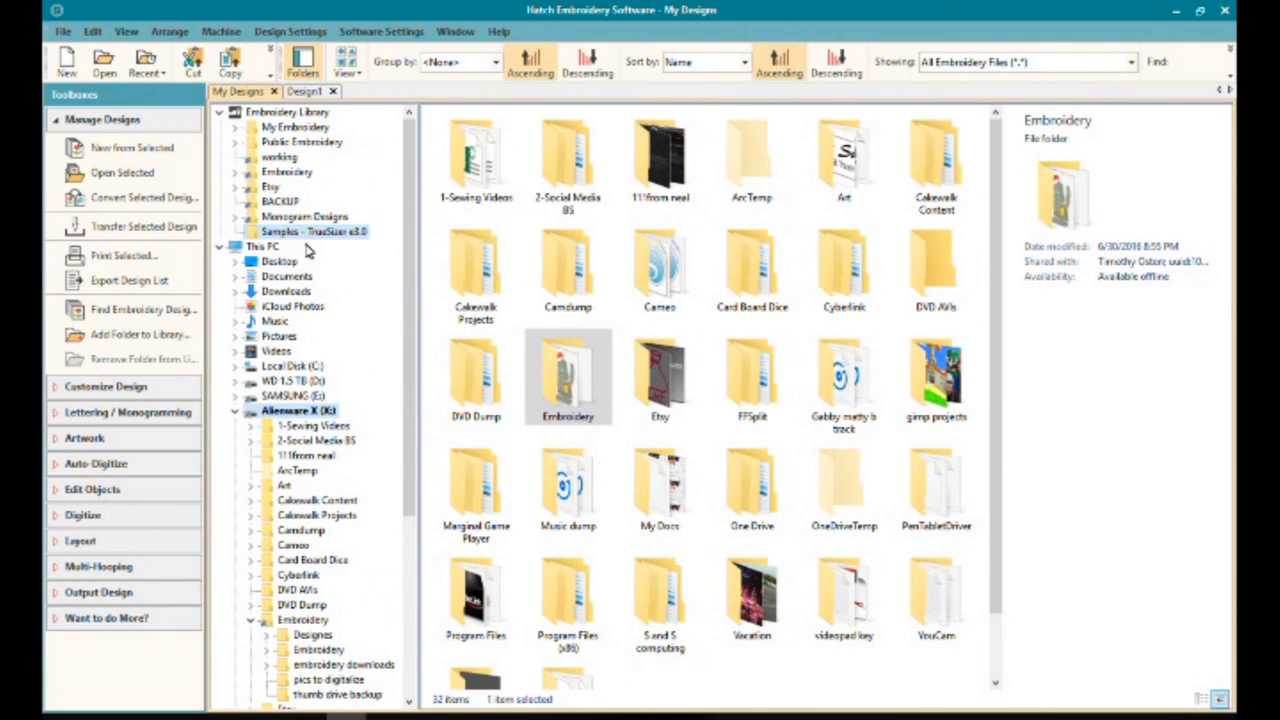
click(236, 248)
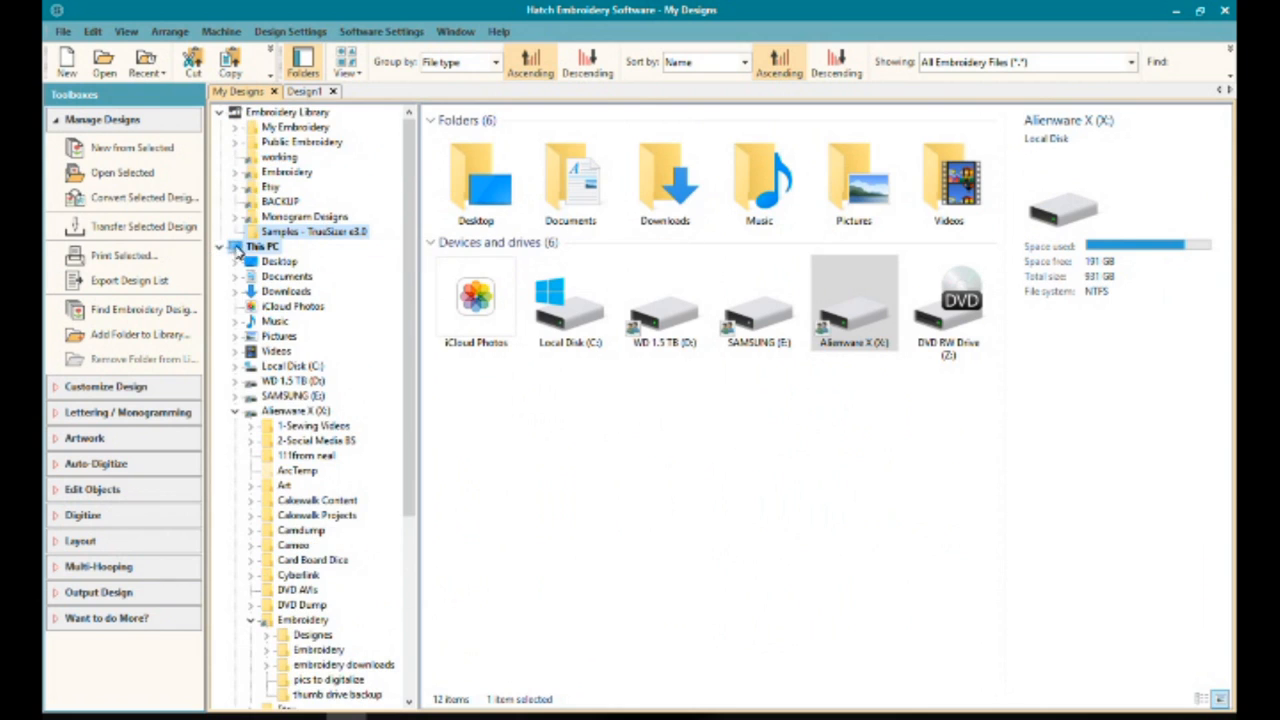
click(220, 248)
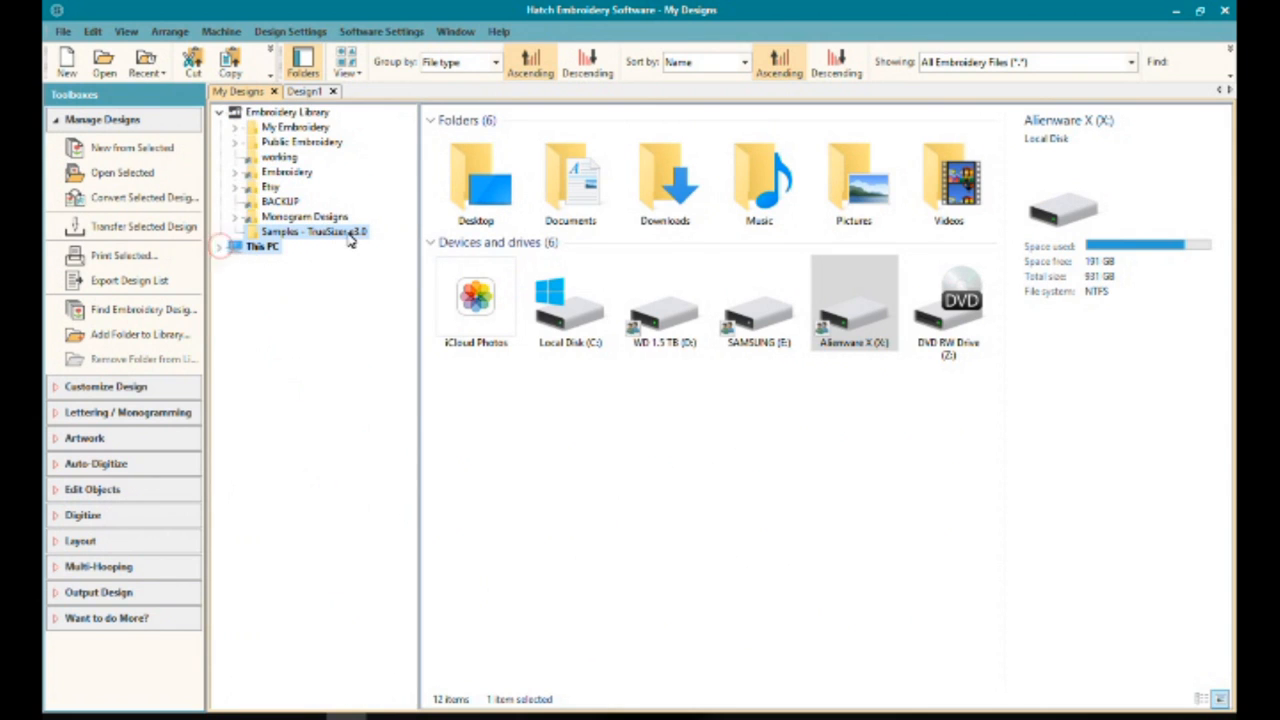
Step: Open the Embroidery folder under the Embroidery Library and look through its designs, including those from its subfolders
double_click(303, 173)
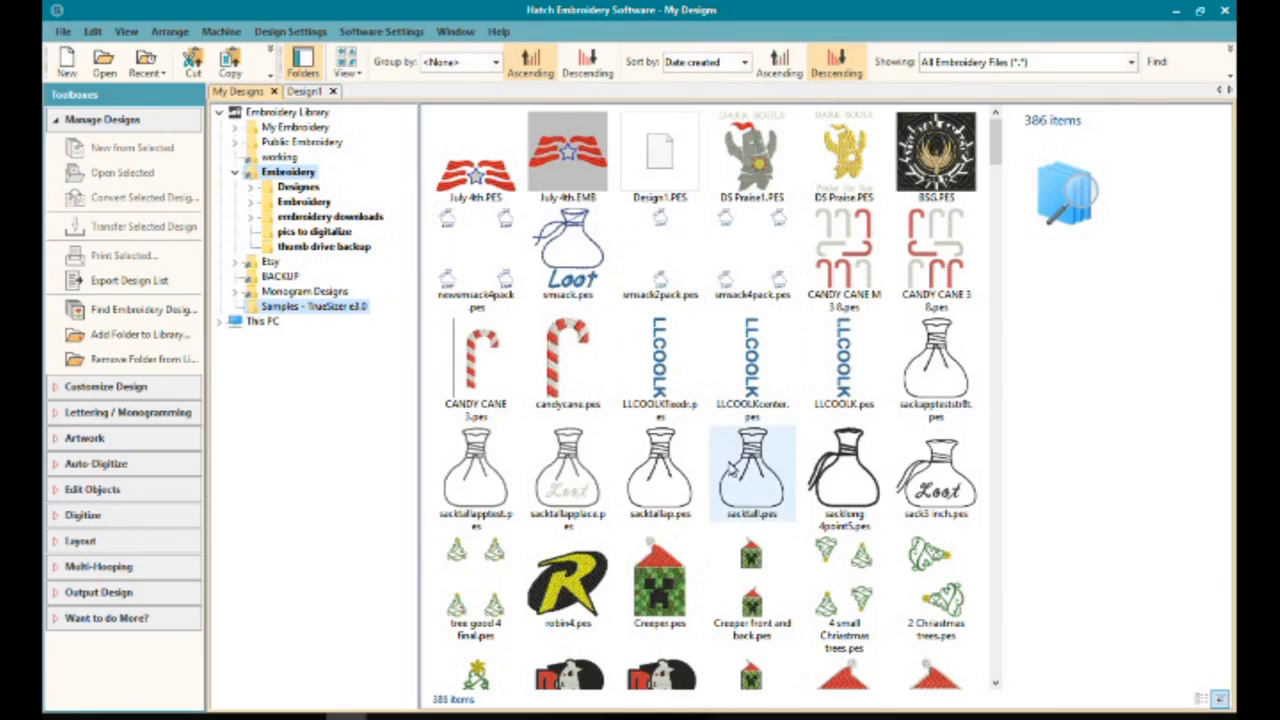
scroll(840, 580, down, 5)
scroll(840, 580, down, 15)
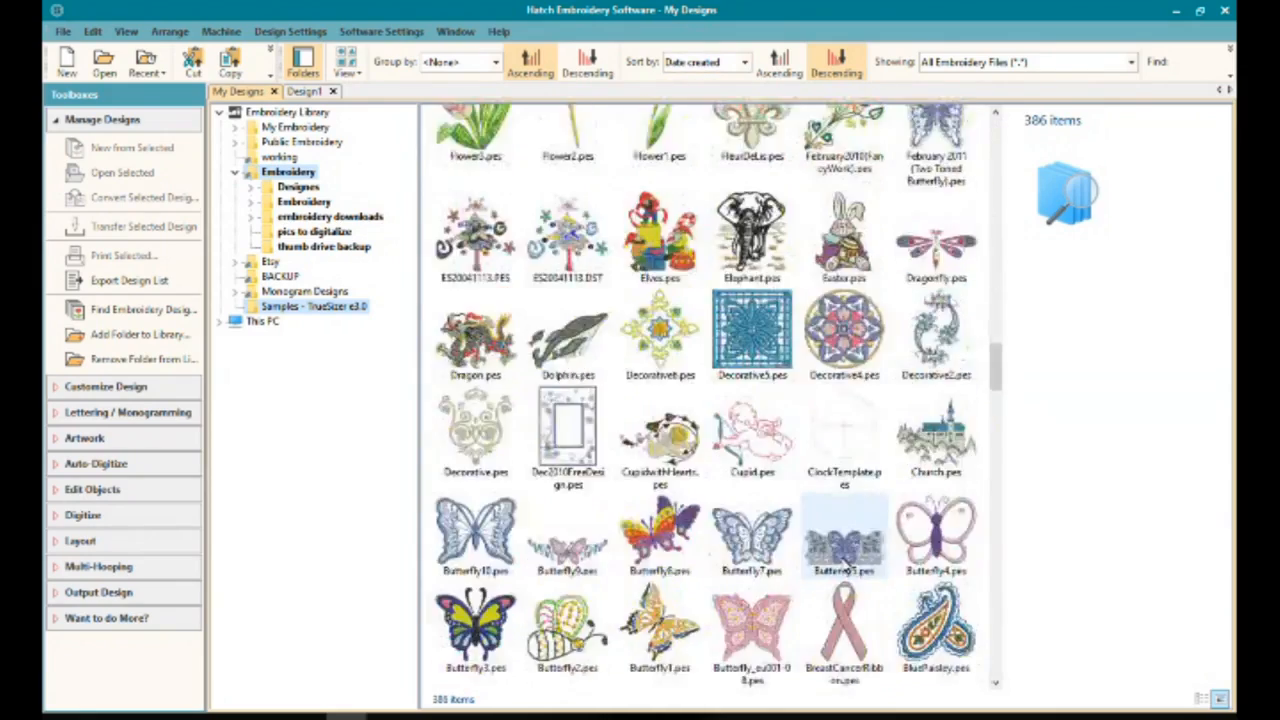
scroll(845, 567, down, 15)
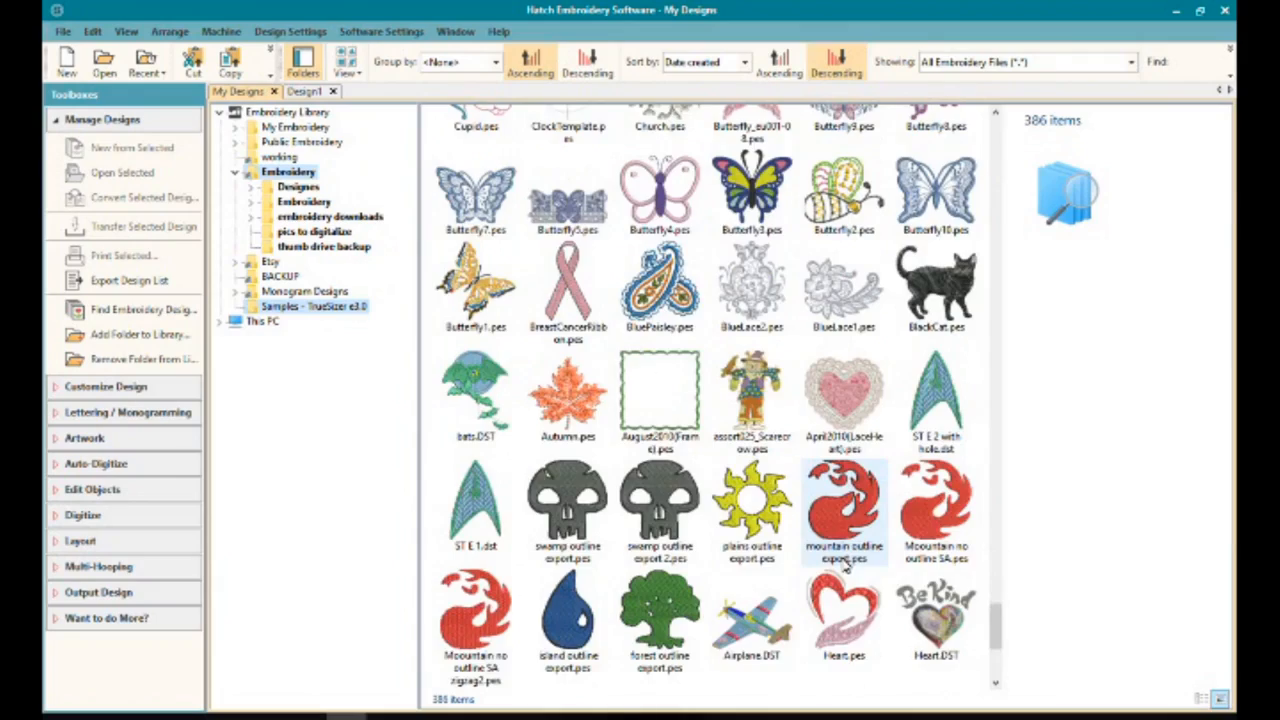
scroll(845, 567, up, 20)
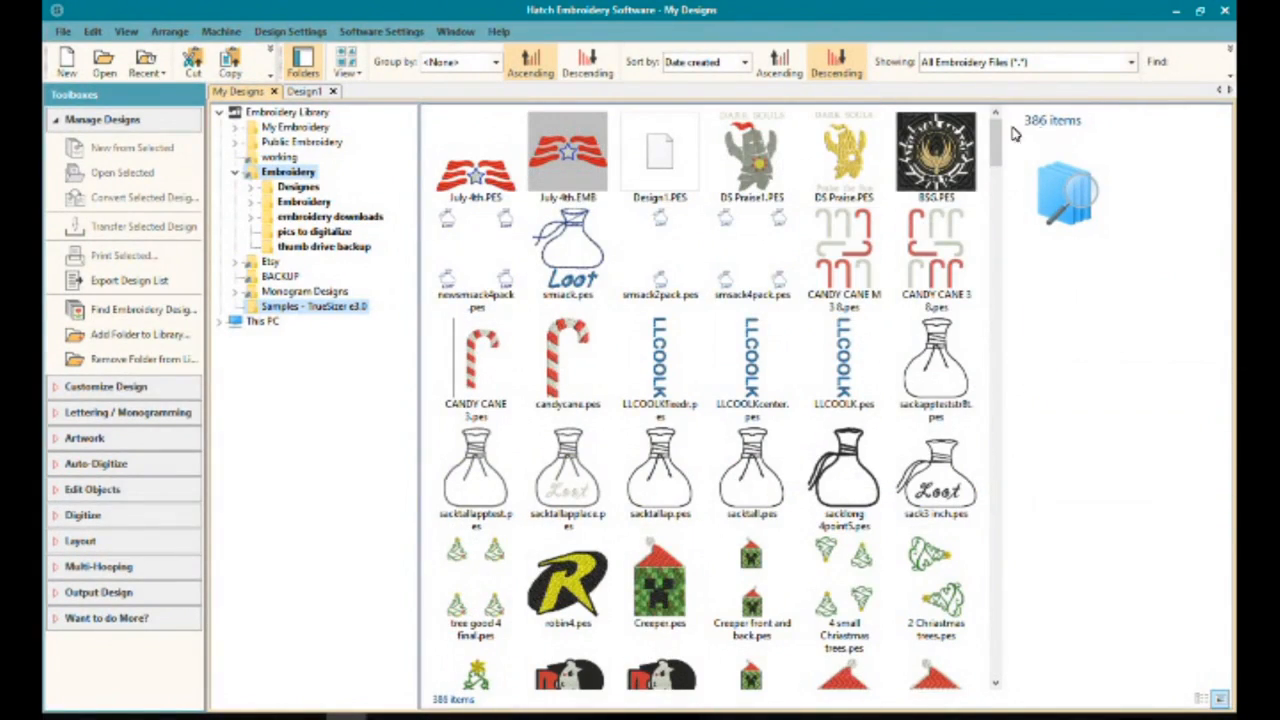
Step: Display all Embroidery Library designs, compare the Small Icons, Details, Contents and Extra Large Icons views, and restore Large Icons
click(291, 113)
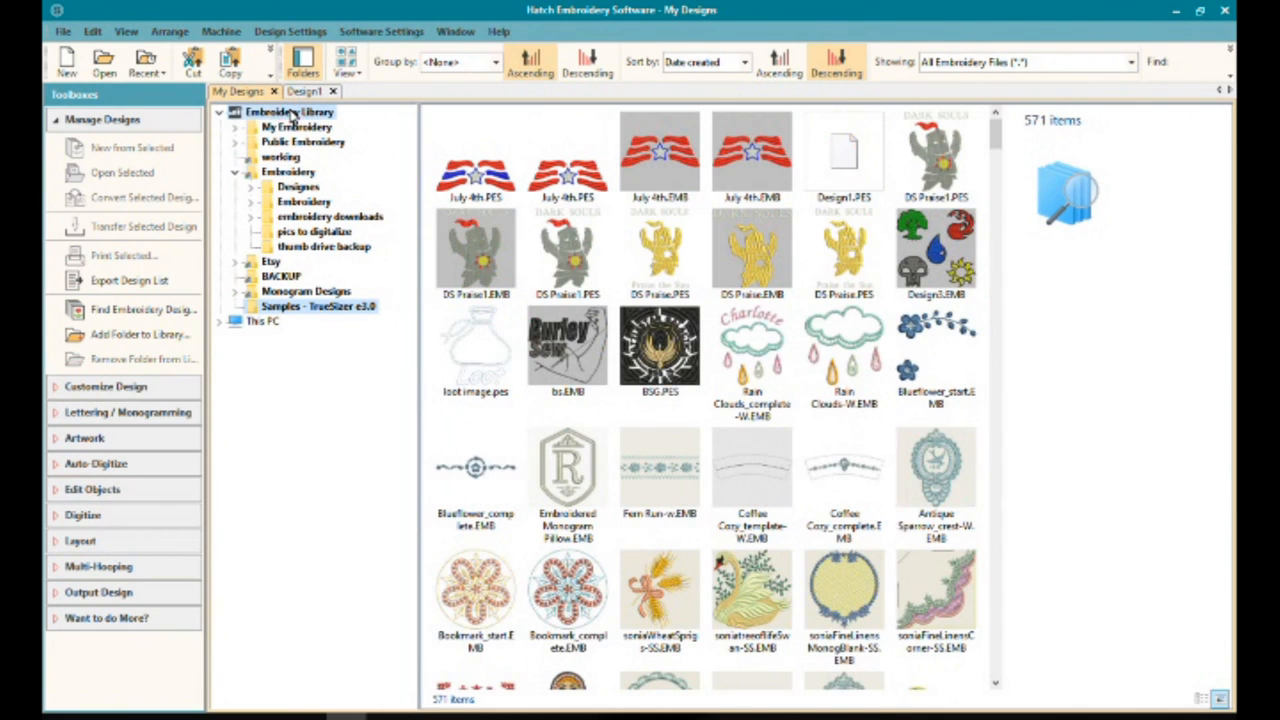
click(345, 63)
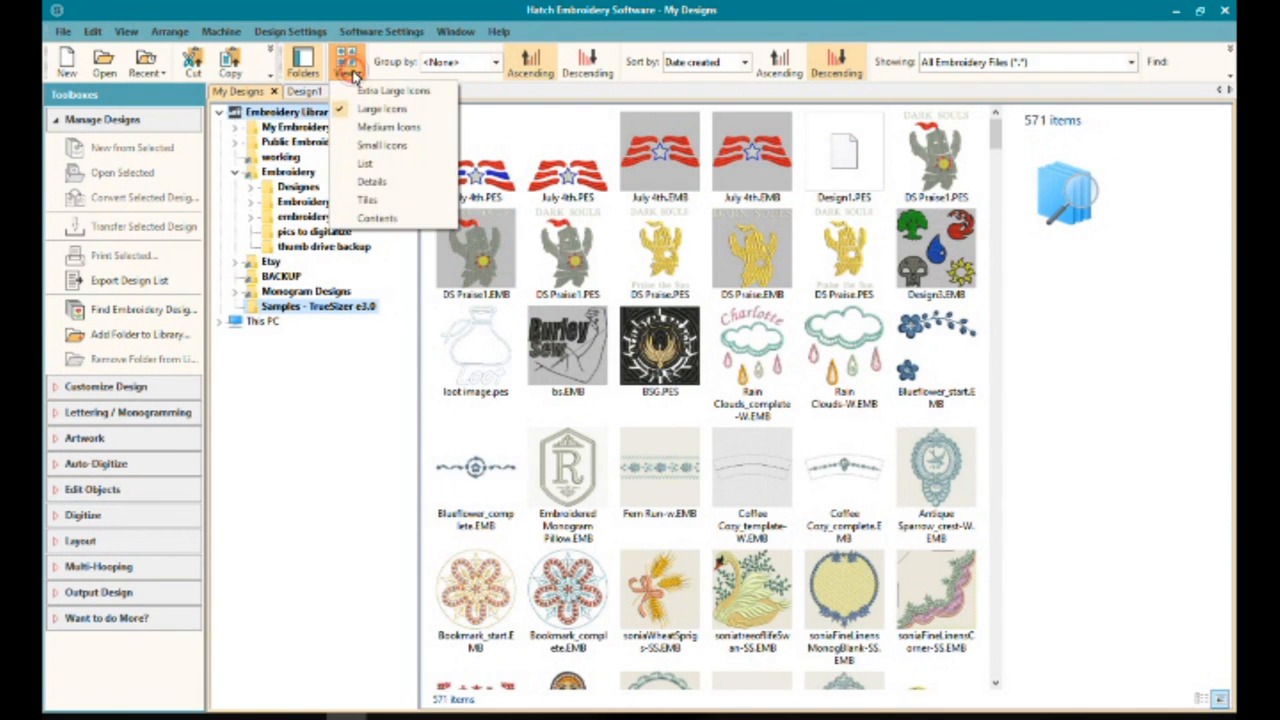
click(352, 148)
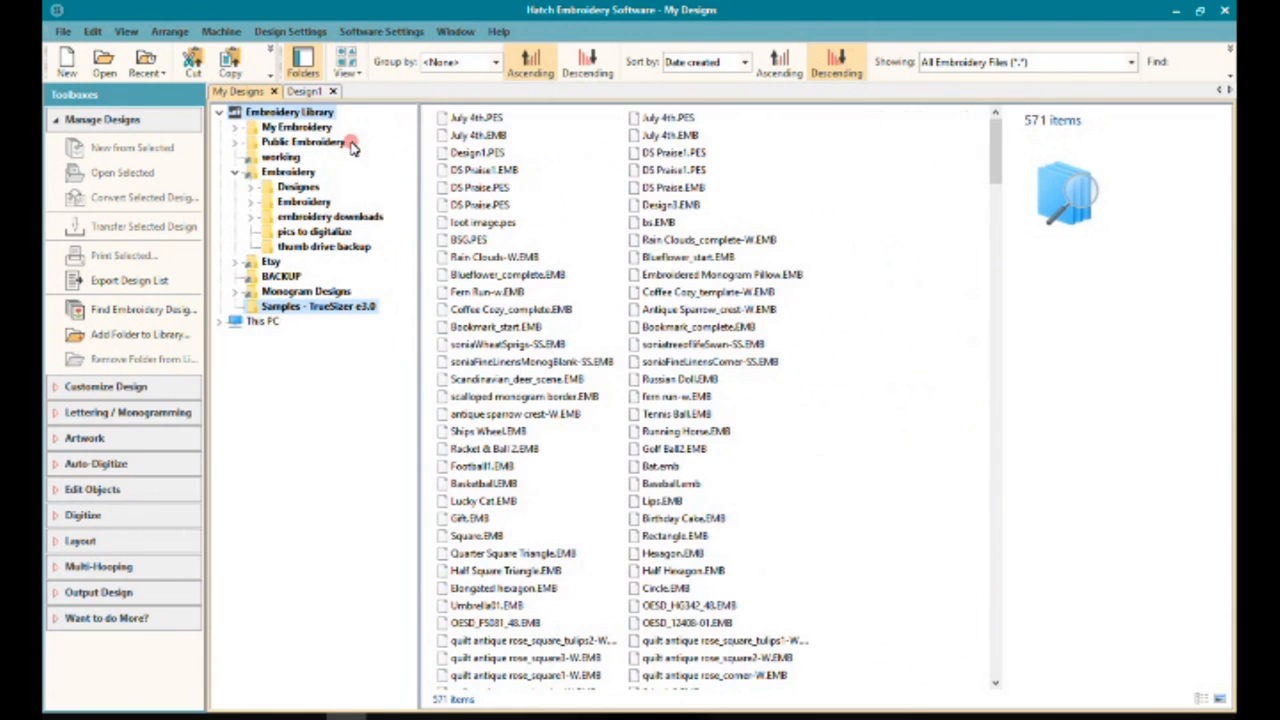
click(360, 72)
click(366, 181)
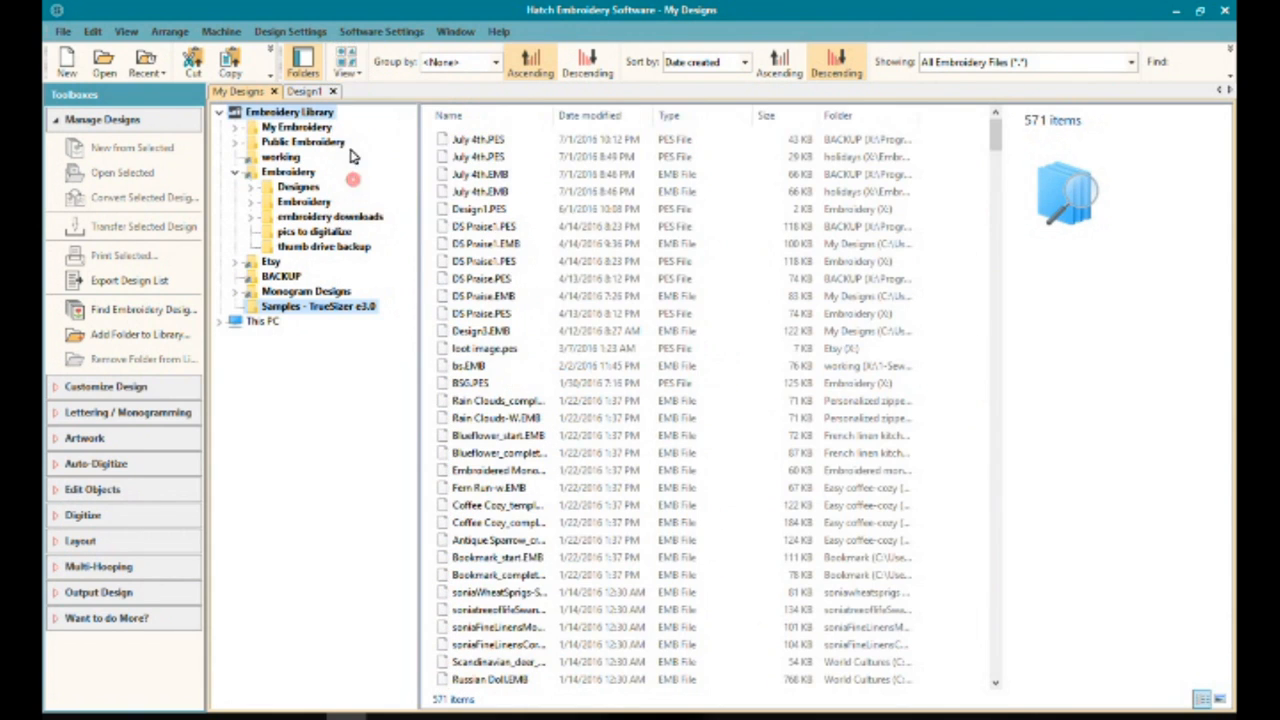
click(344, 76)
click(374, 217)
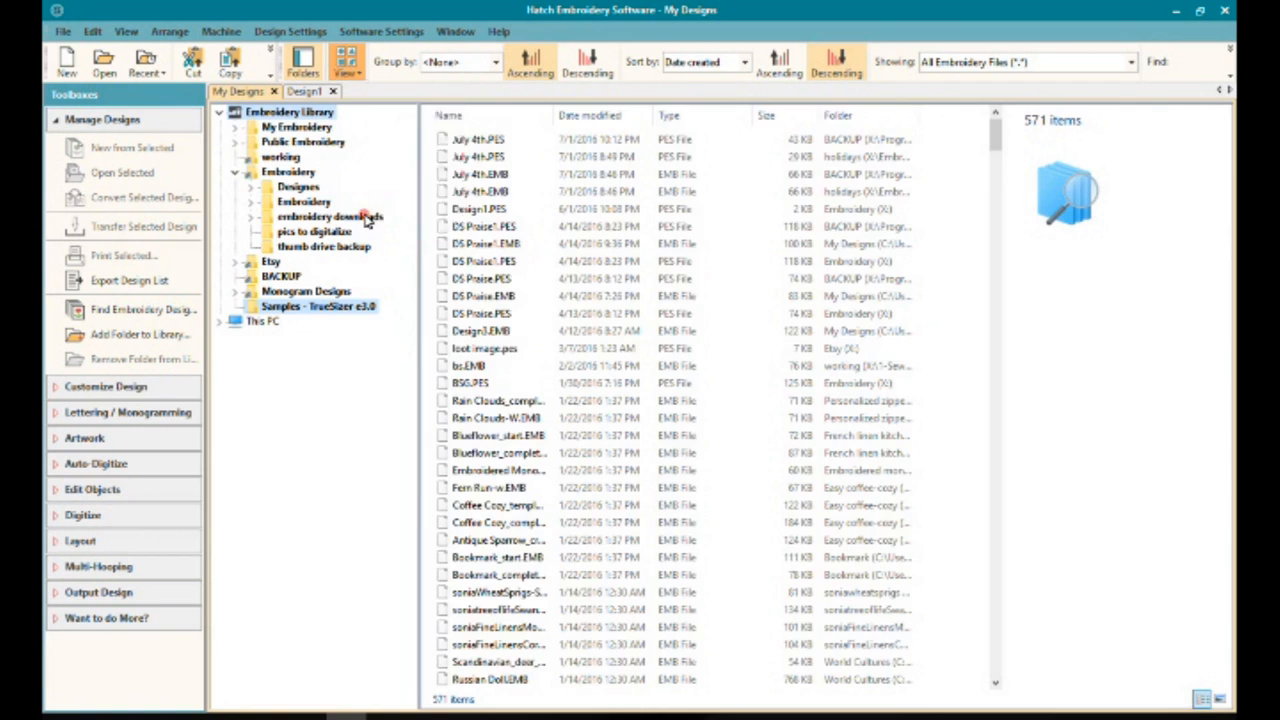
click(347, 76)
click(392, 90)
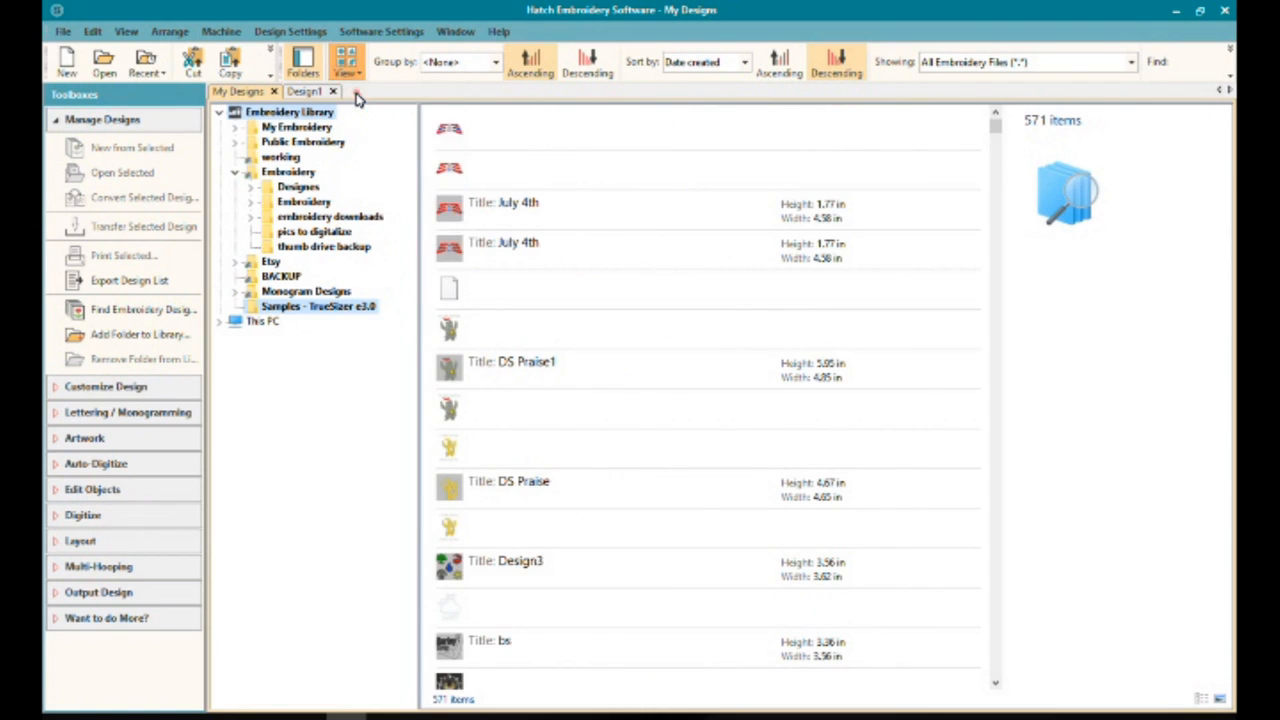
click(347, 66)
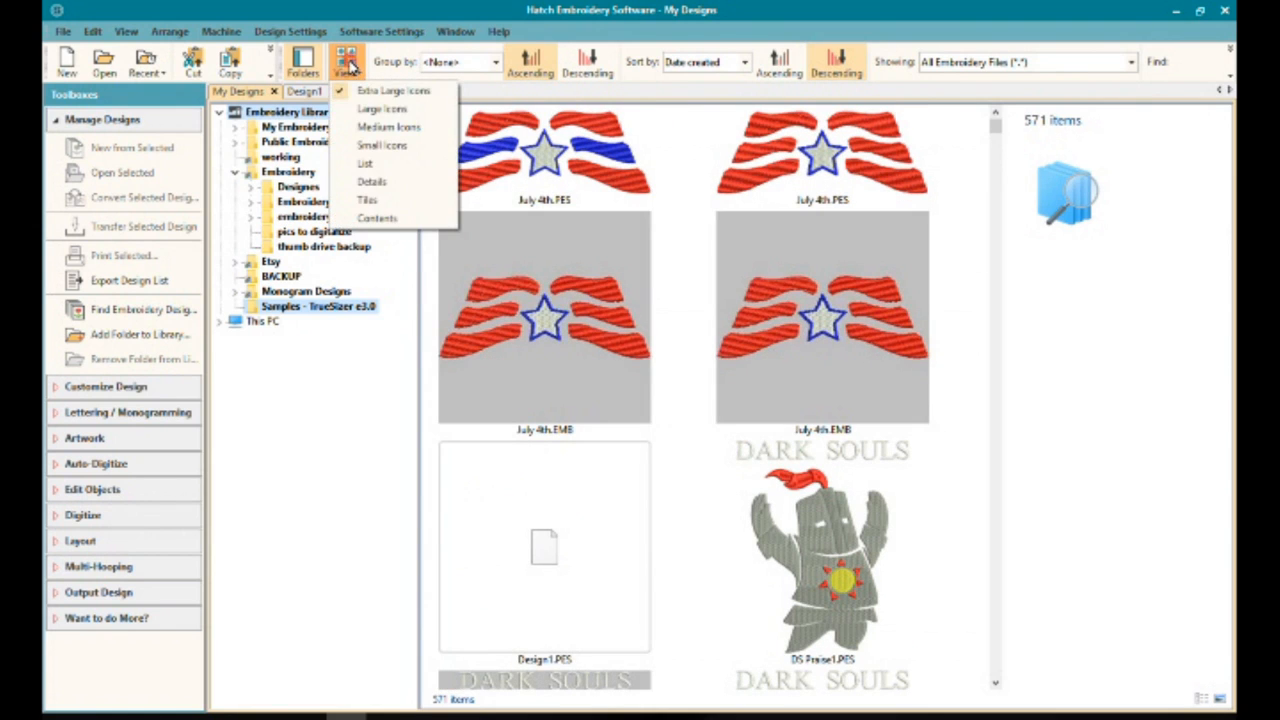
click(358, 108)
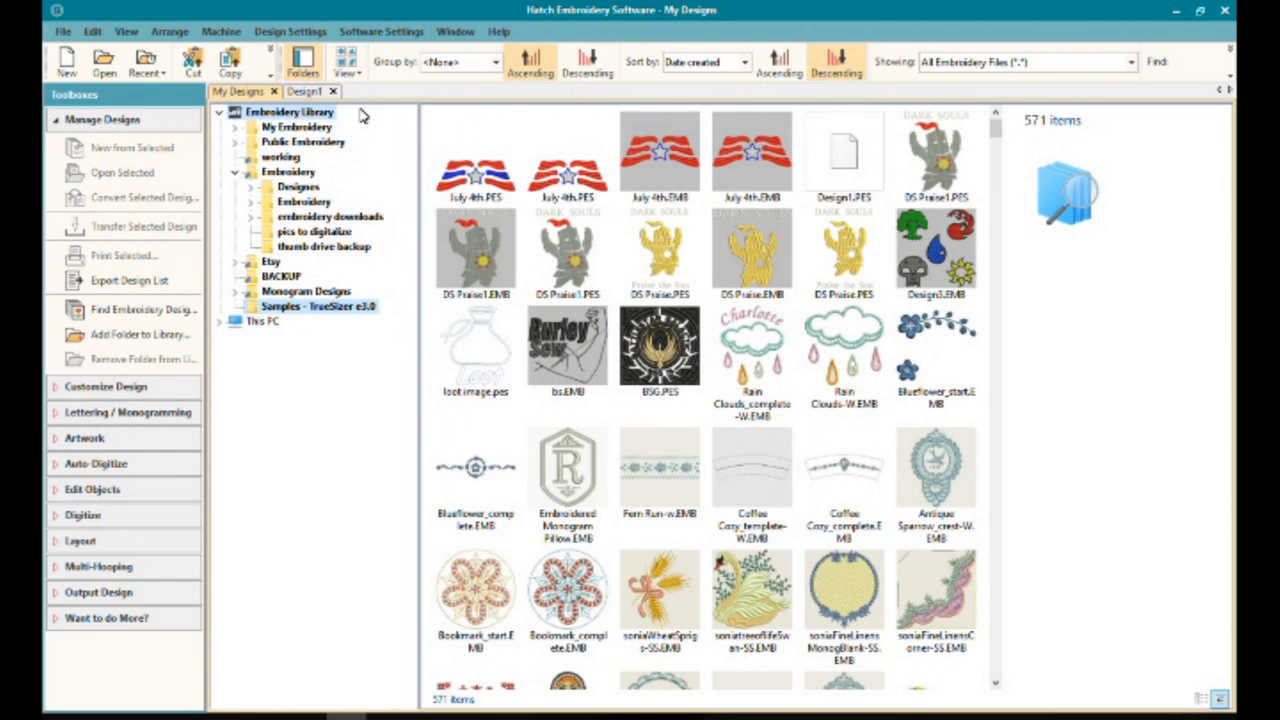
Step: Toggle the folder tree off and on, and leave it hidden to give the design thumbnails more room
click(304, 62)
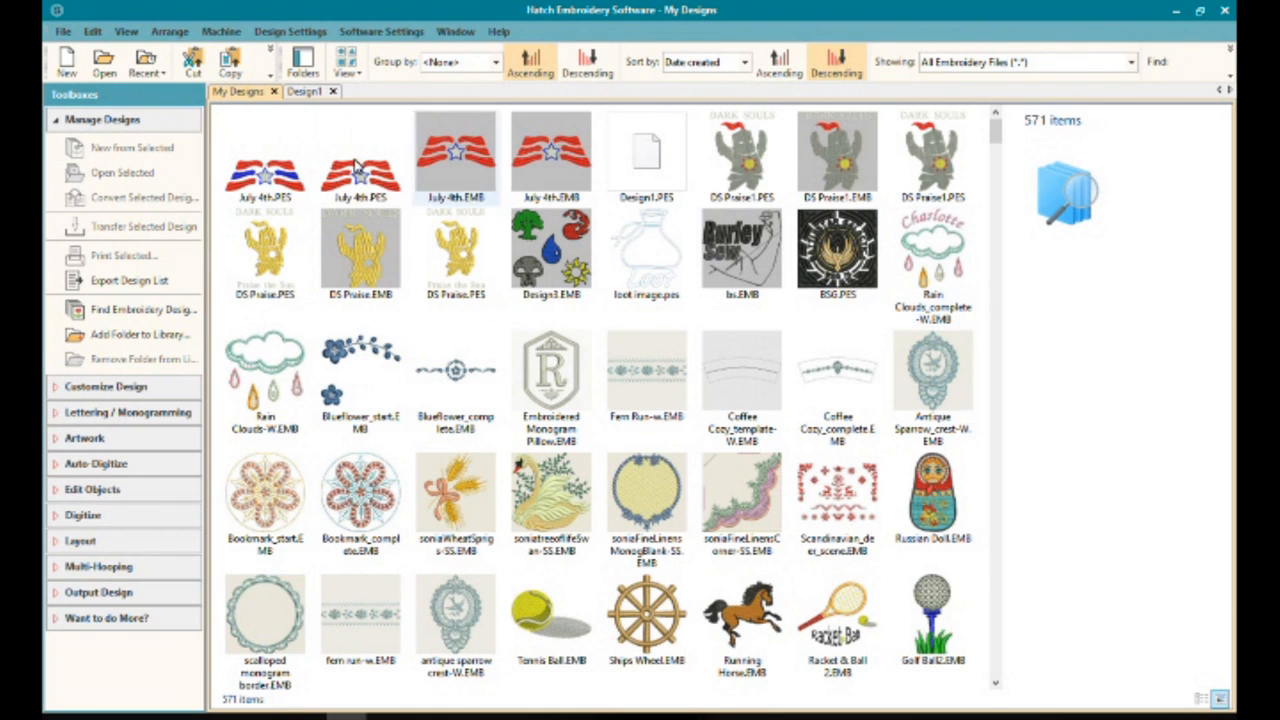
click(304, 62)
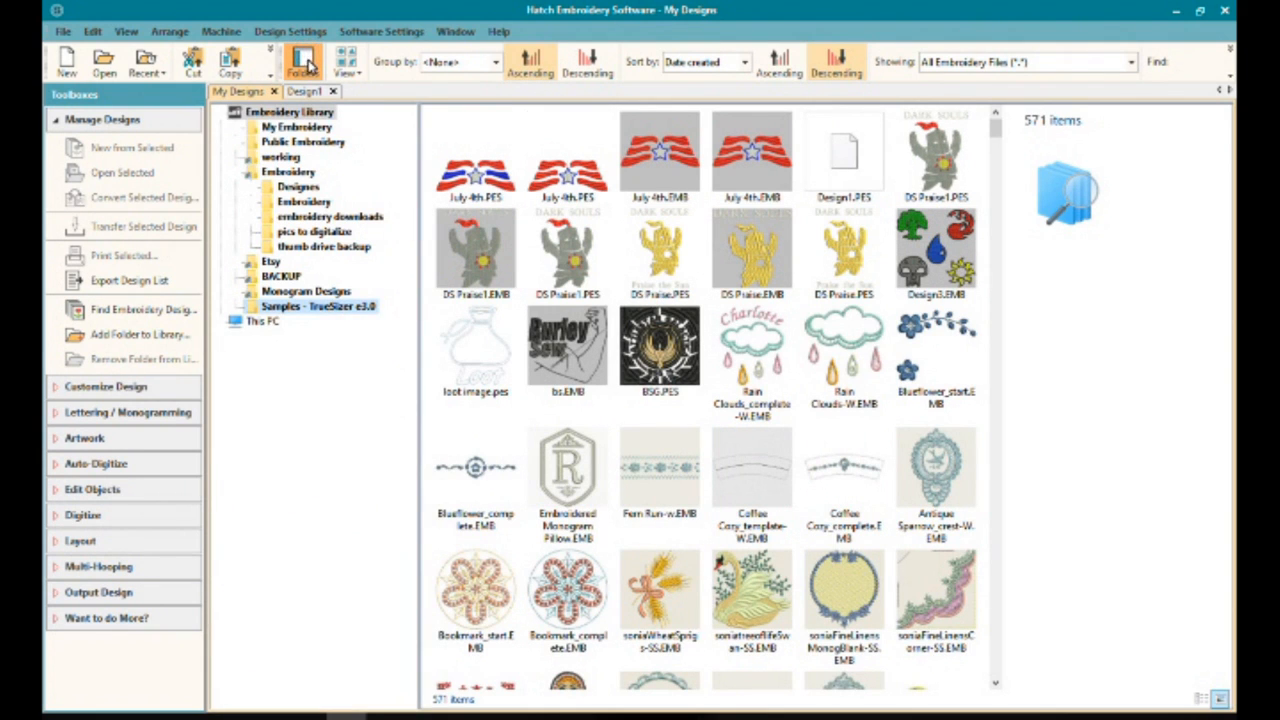
click(306, 66)
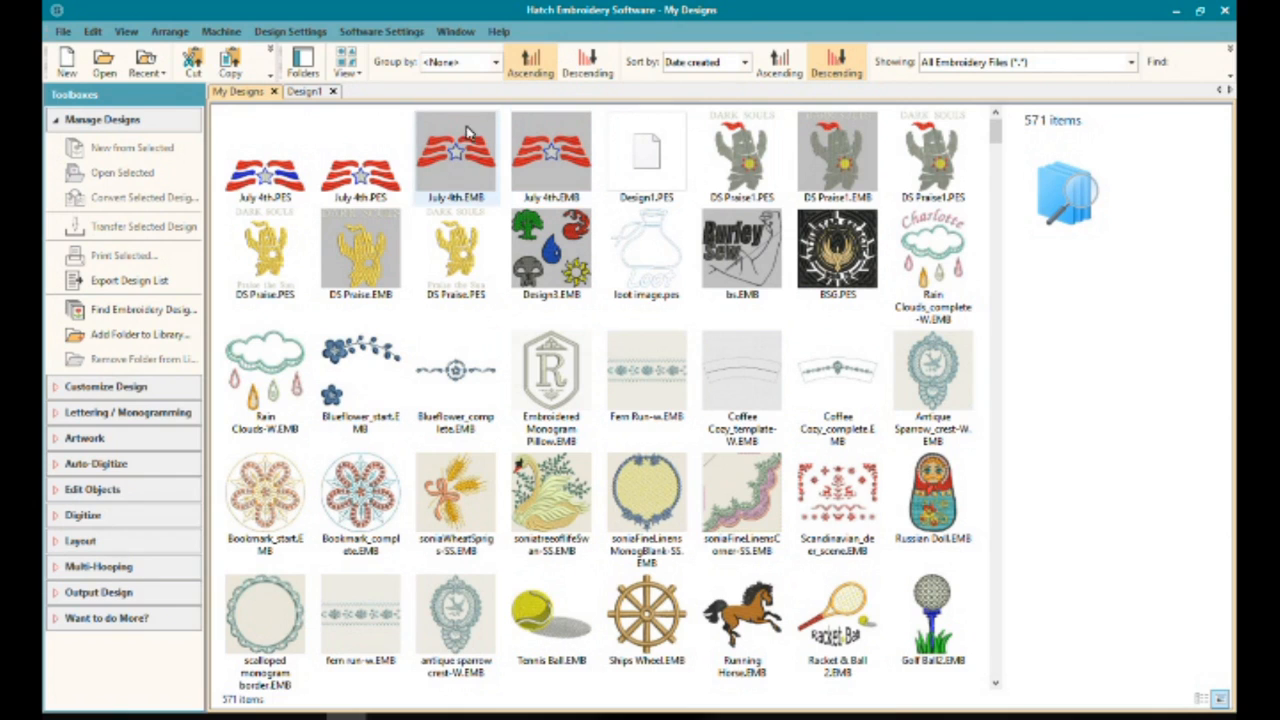
Step: Group the Embroidery Library designs by File type and look through the grouped thumbnails
click(495, 63)
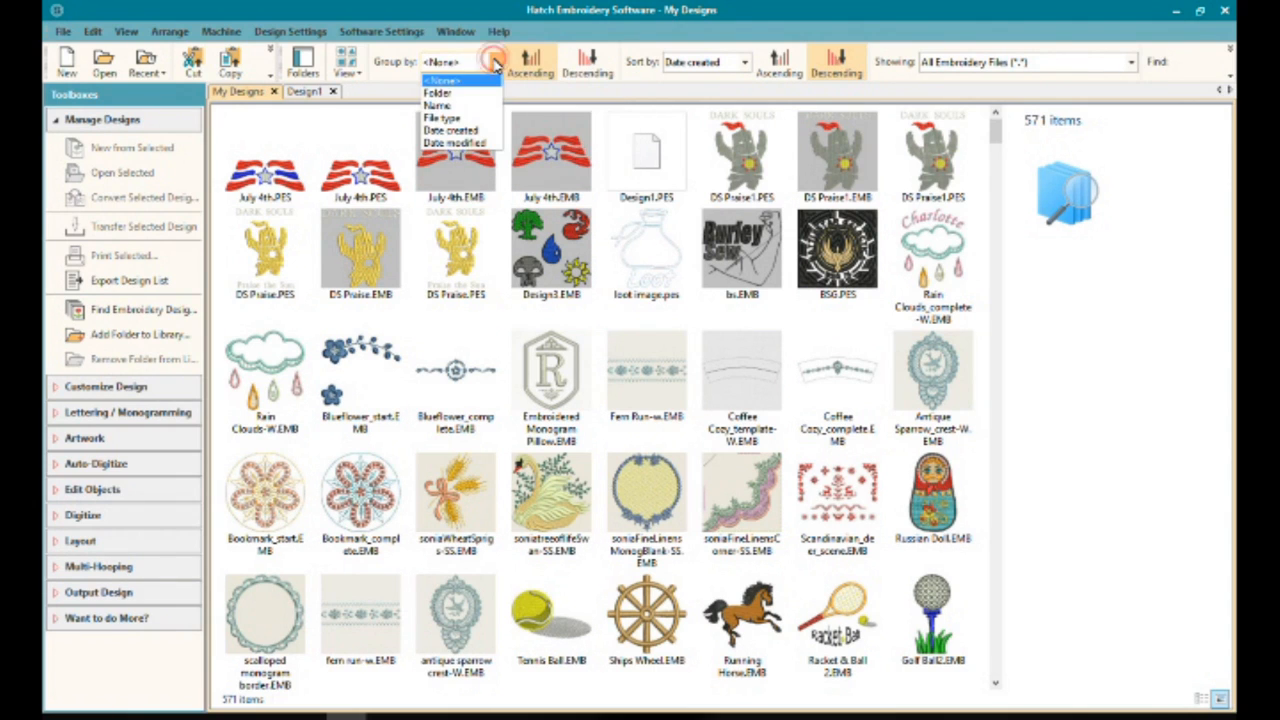
click(455, 118)
scroll(450, 275, down, 5)
scroll(450, 275, down, 10)
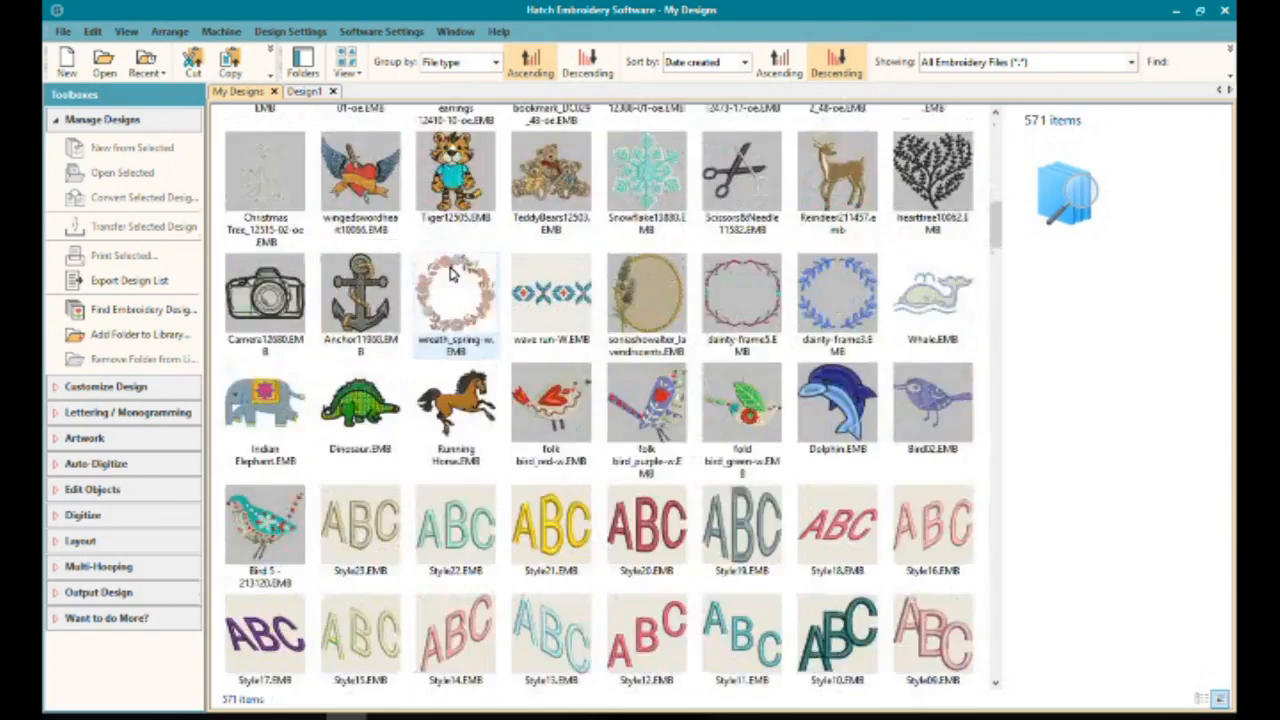
scroll(450, 275, up, 15)
Step: Reveal the hidden Find field for searching designs, and restore the design grouping to <None>
click(495, 63)
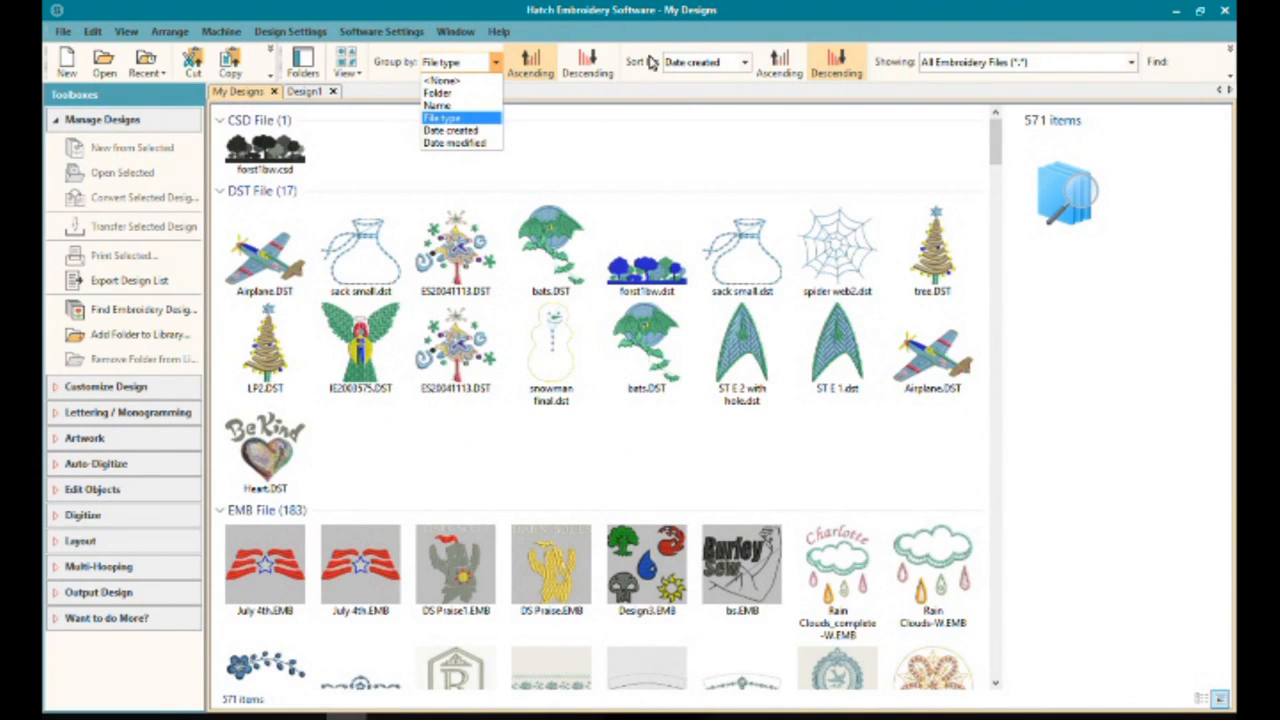
click(1231, 55)
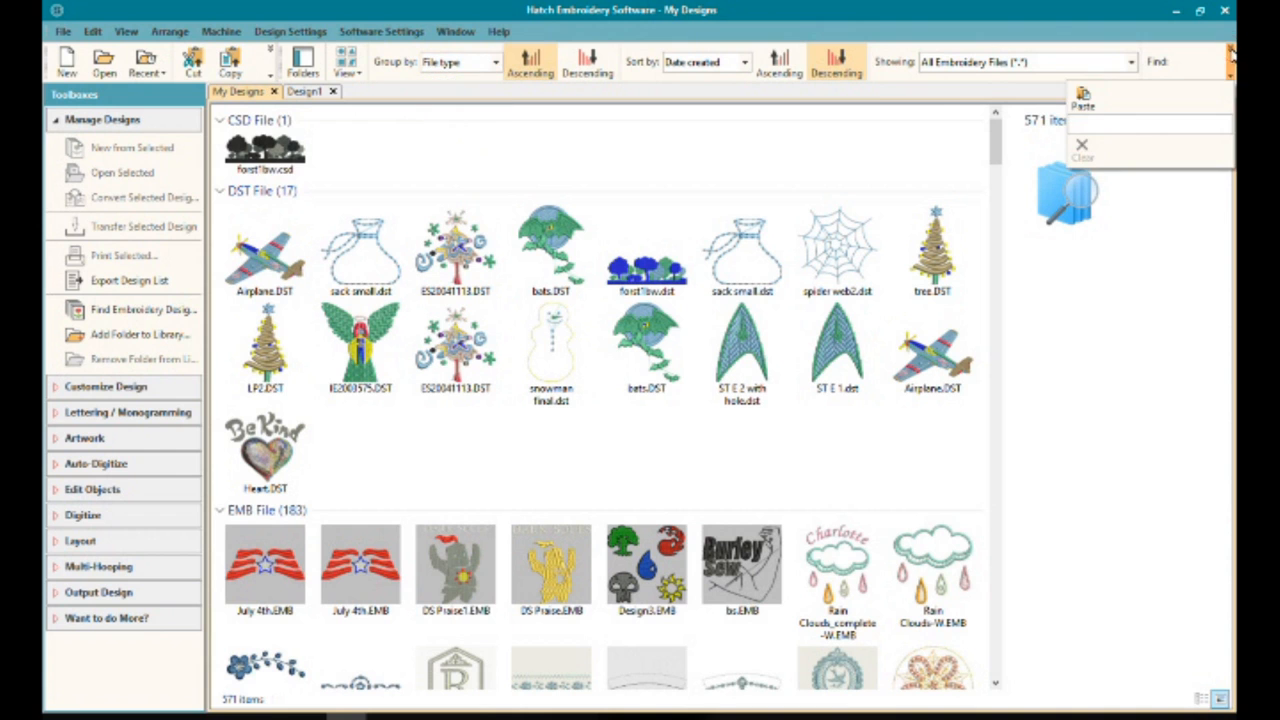
click(1096, 122)
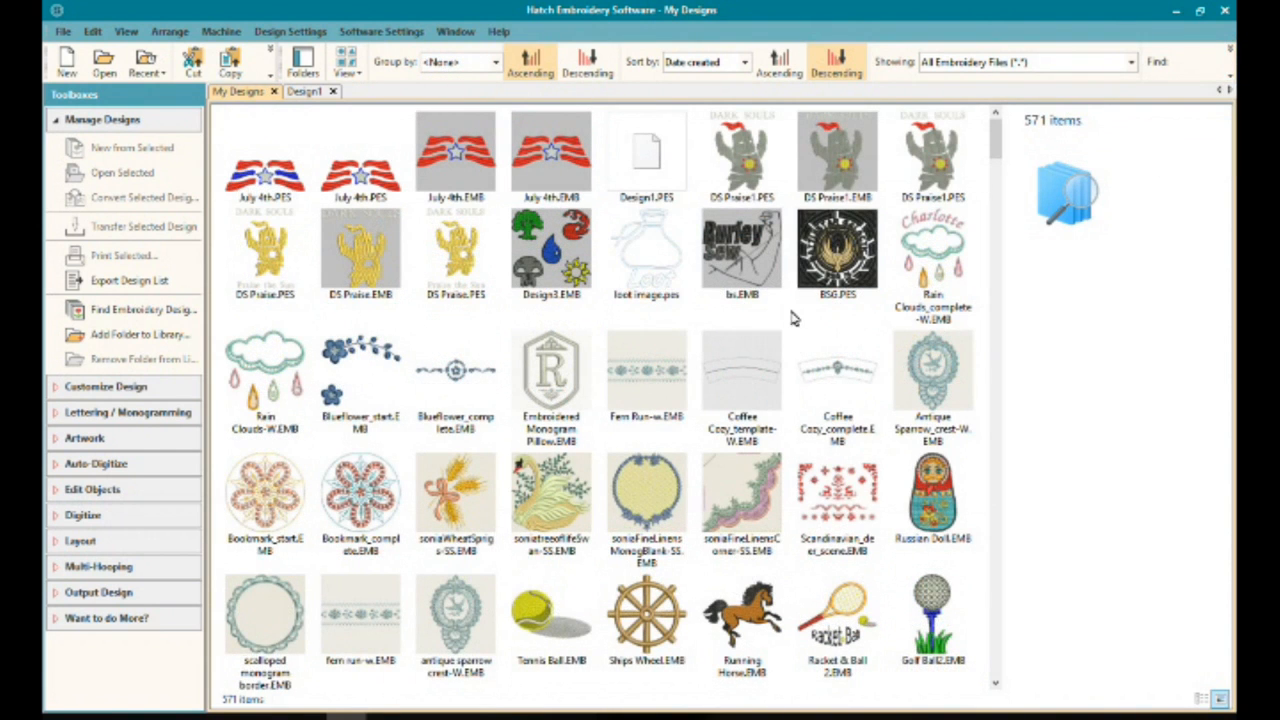
Step: Create a new design based on Design3.EMB from the library, and return to My Designs
click(560, 280)
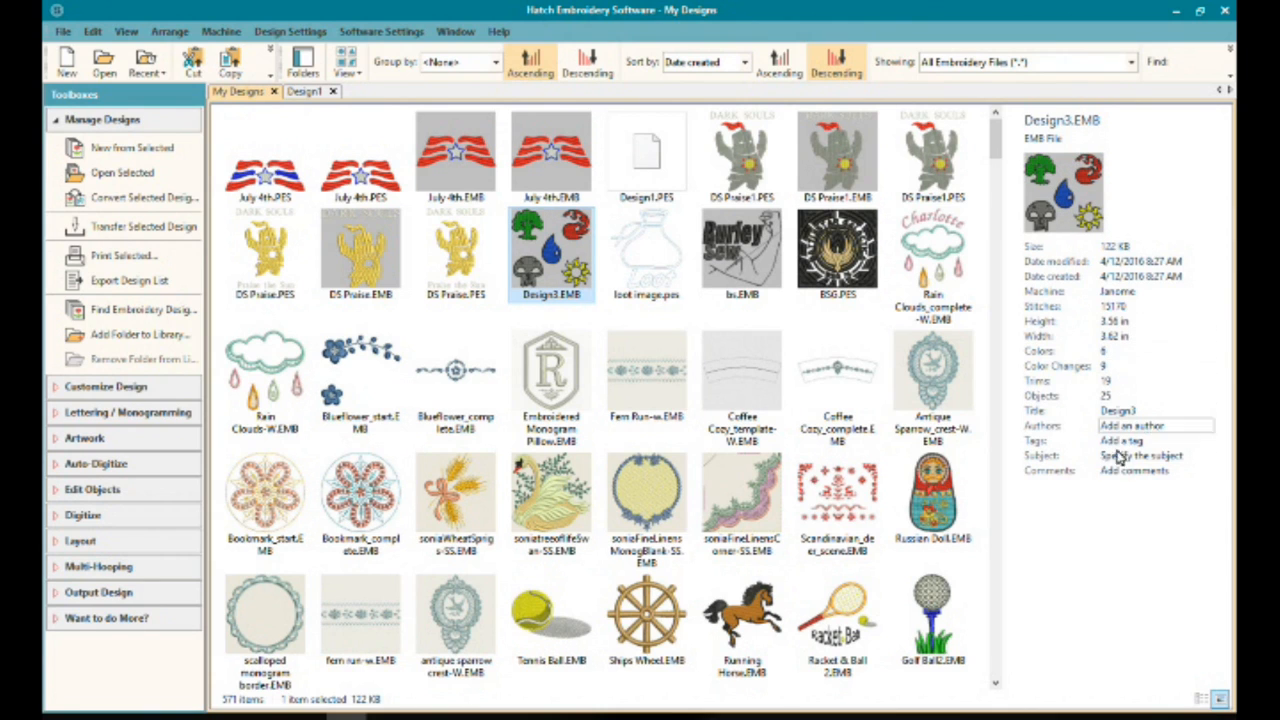
click(145, 155)
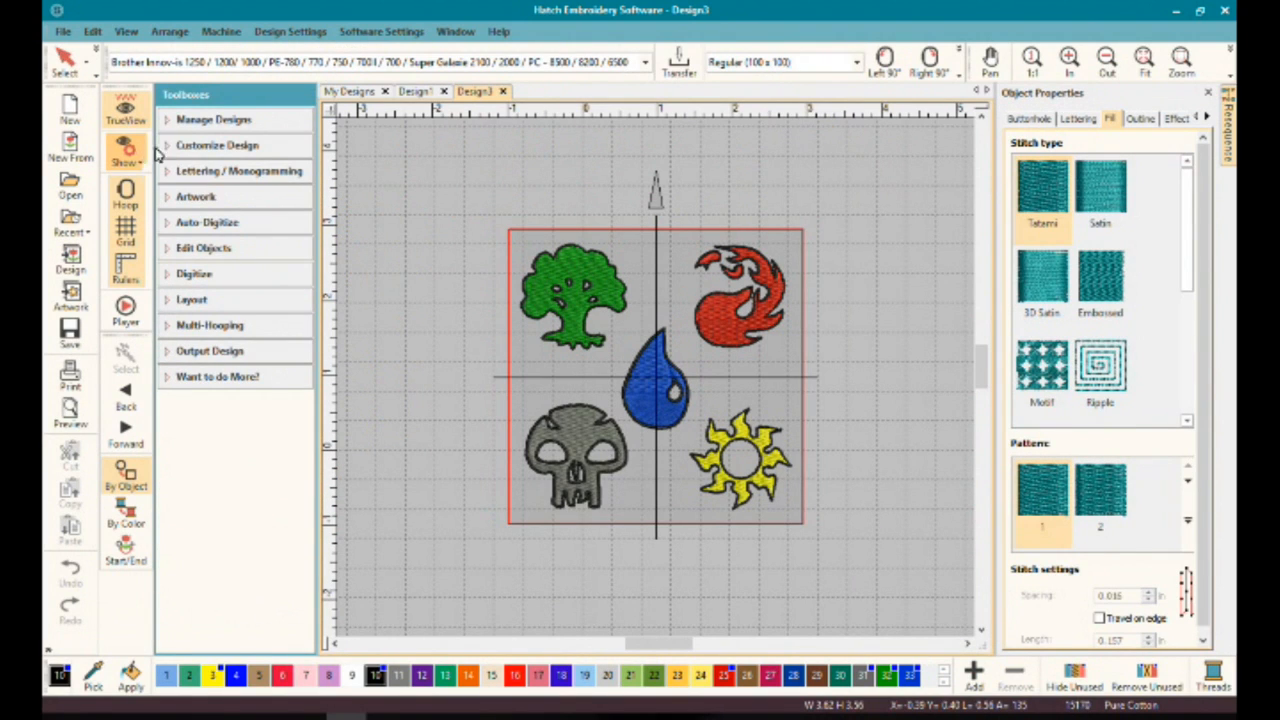
click(358, 92)
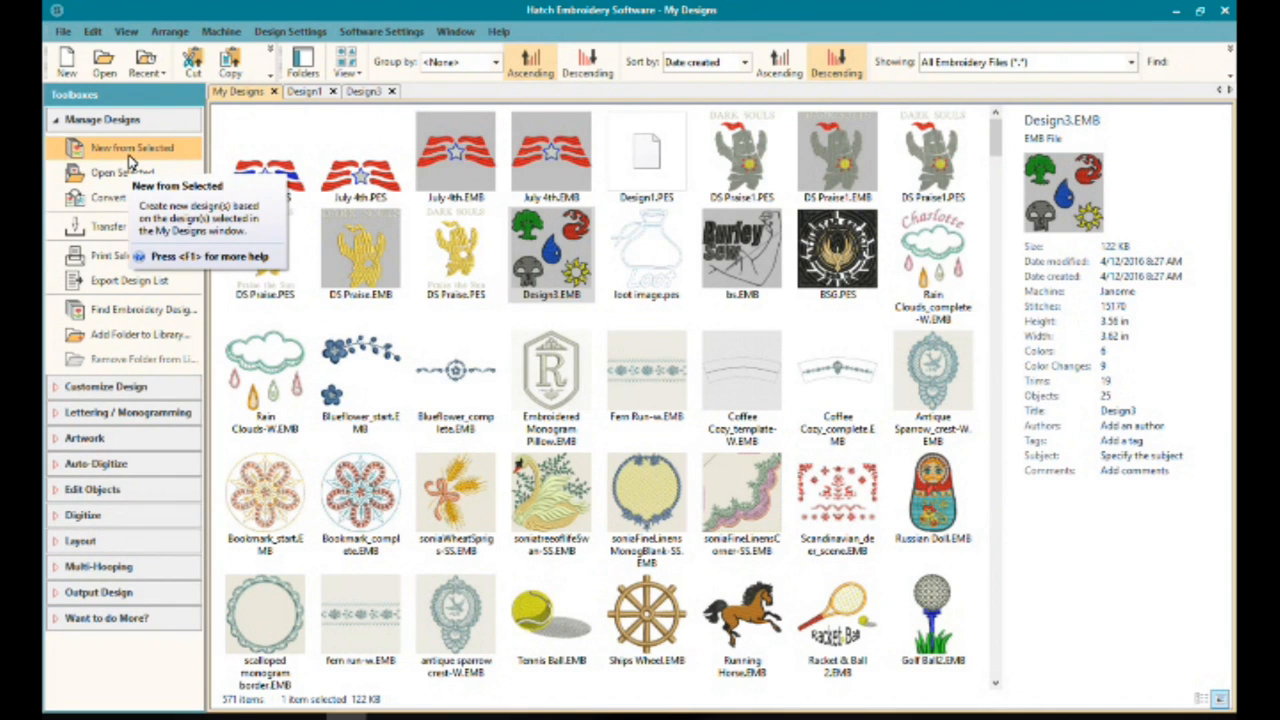
Step: Open the online help for New from Selected, skim the Open design files page, and minimize the browser
key(F1)
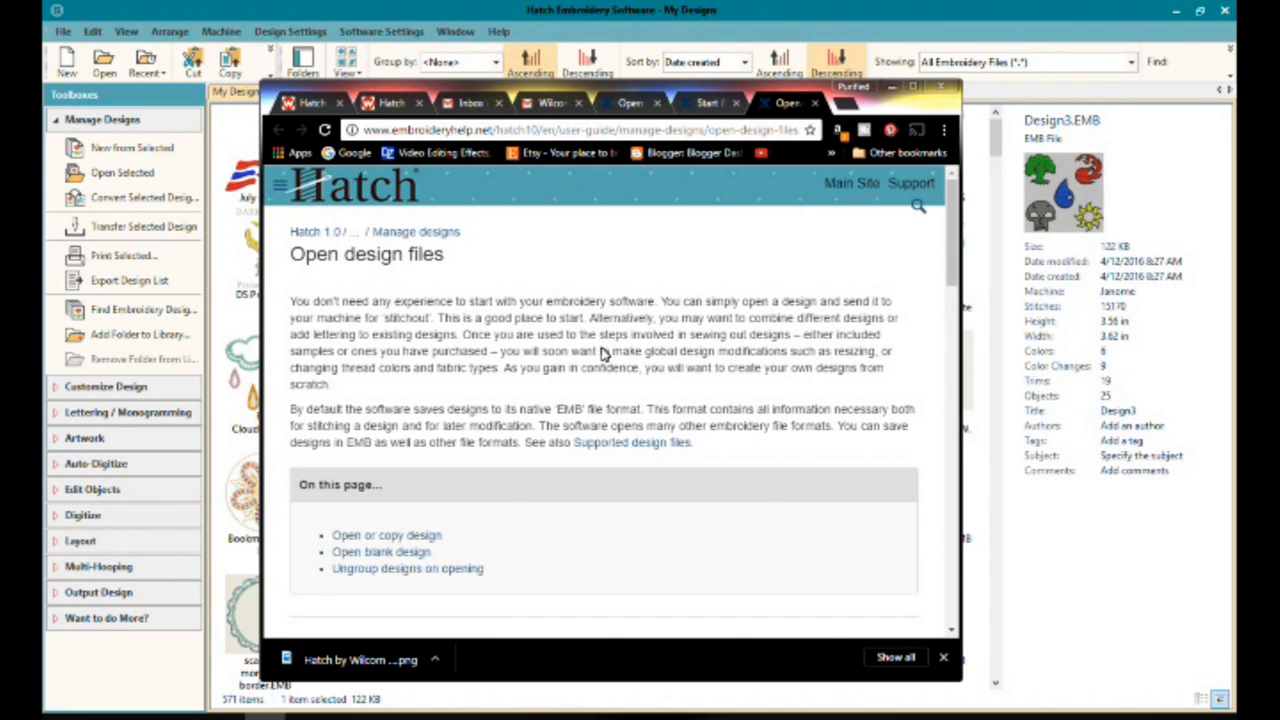
scroll(604, 352, down, 3)
scroll(604, 352, up, 4)
click(889, 86)
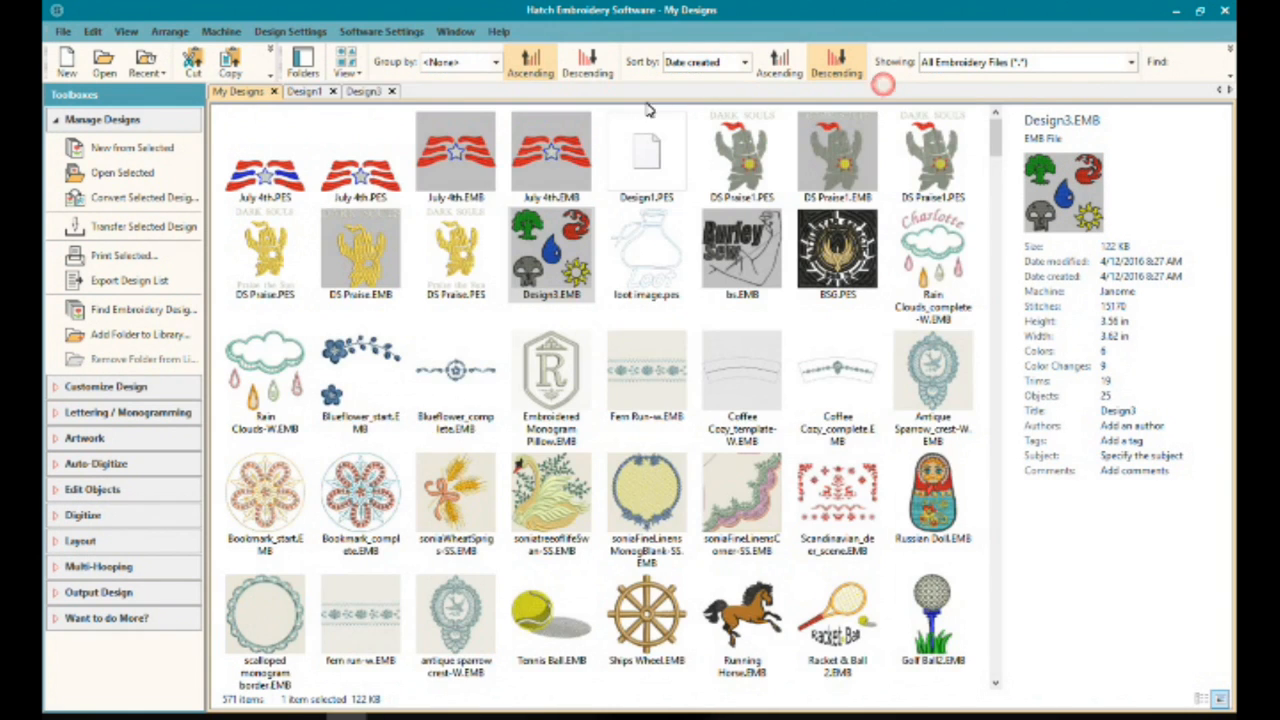
Step: Try converting Design3.EMB with every listed file type selected, from Janome/Elna/Kenmore (*.JEF) to Tajima (*.DST), and cancel the conversion
click(137, 198)
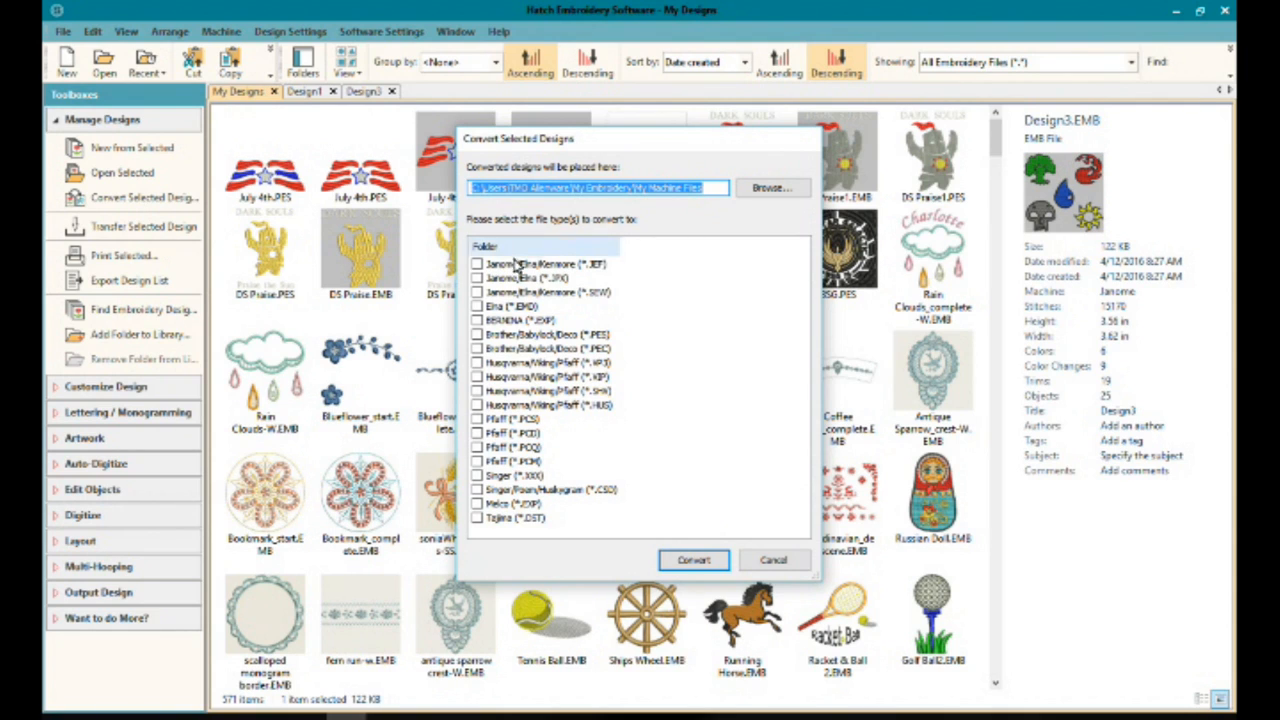
click(477, 264)
click(477, 278)
click(477, 292)
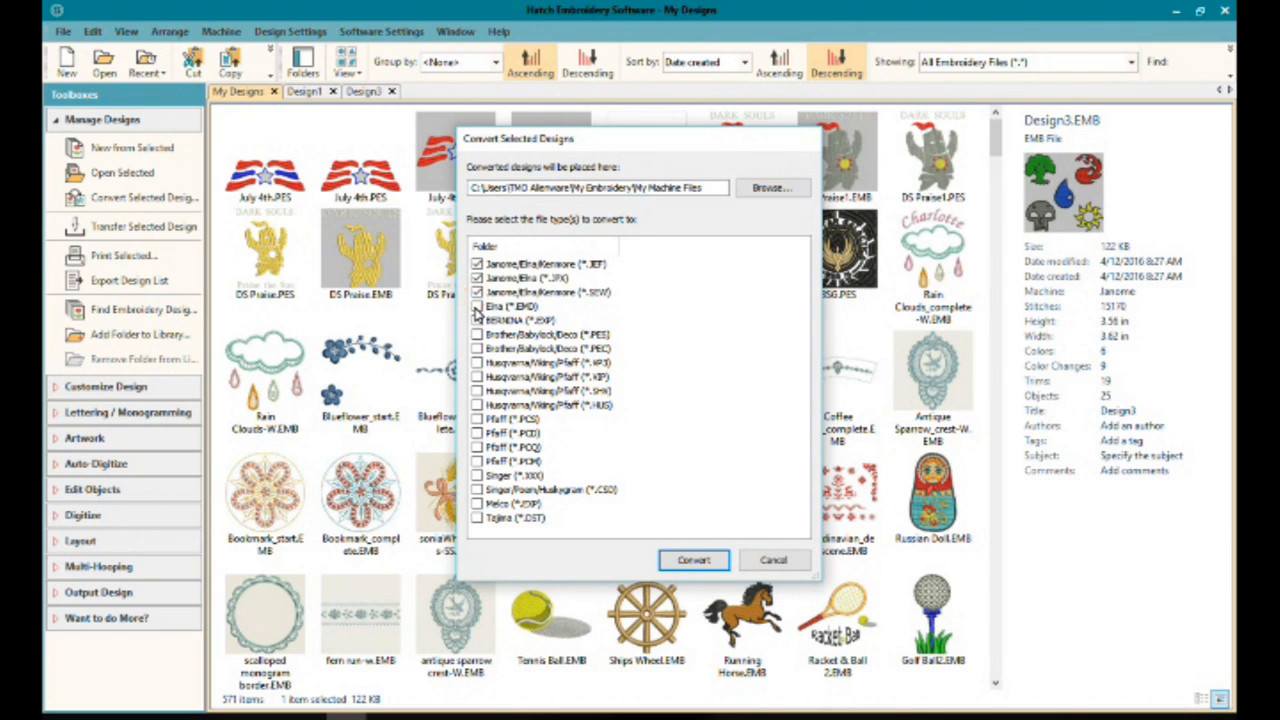
click(477, 320)
click(477, 306)
click(477, 334)
click(477, 348)
click(477, 362)
click(477, 390)
click(477, 405)
click(477, 433)
click(477, 447)
click(477, 461)
click(477, 475)
click(477, 489)
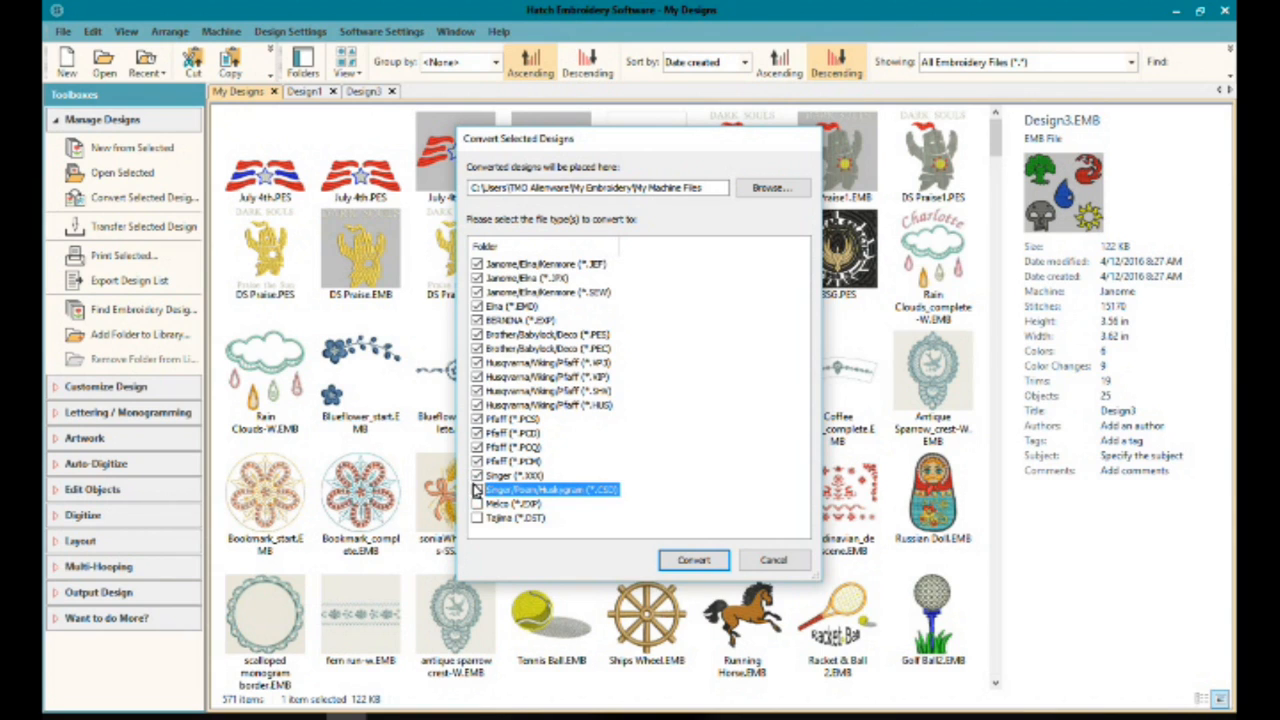
click(477, 503)
click(477, 517)
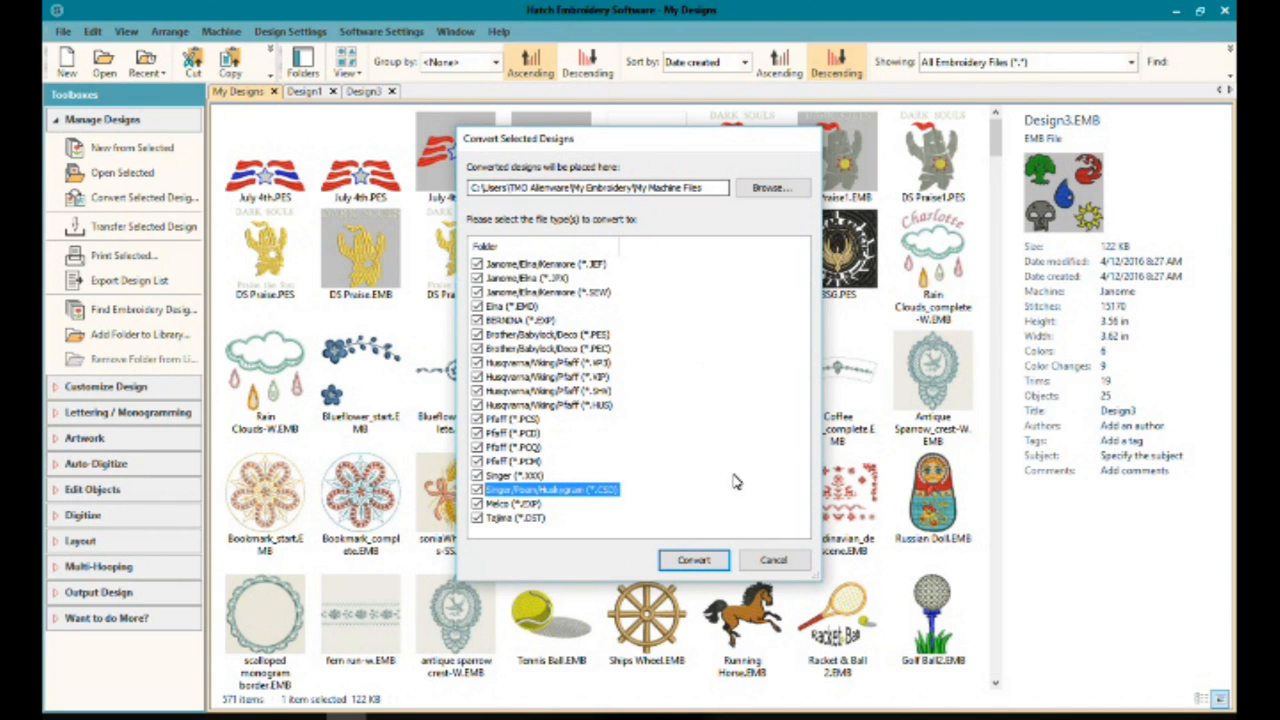
click(772, 562)
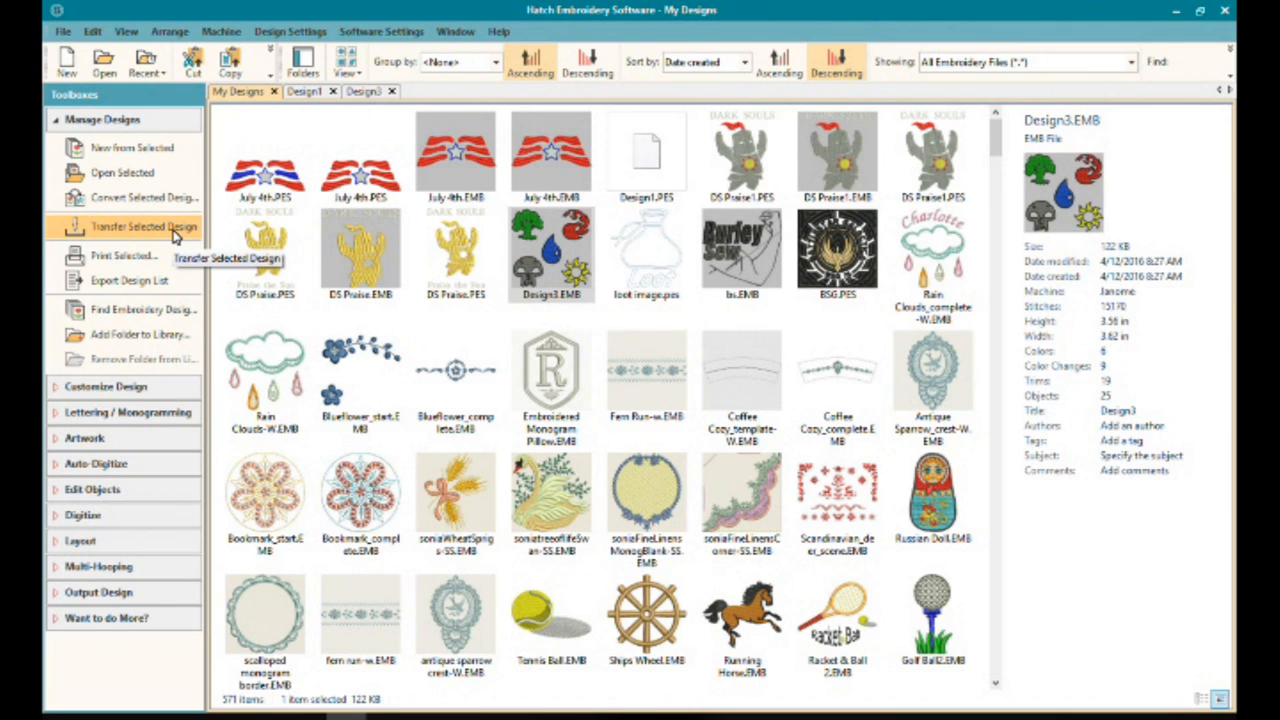
Step: Open Print Selected for Design3.EMB and dismiss the print window
click(128, 257)
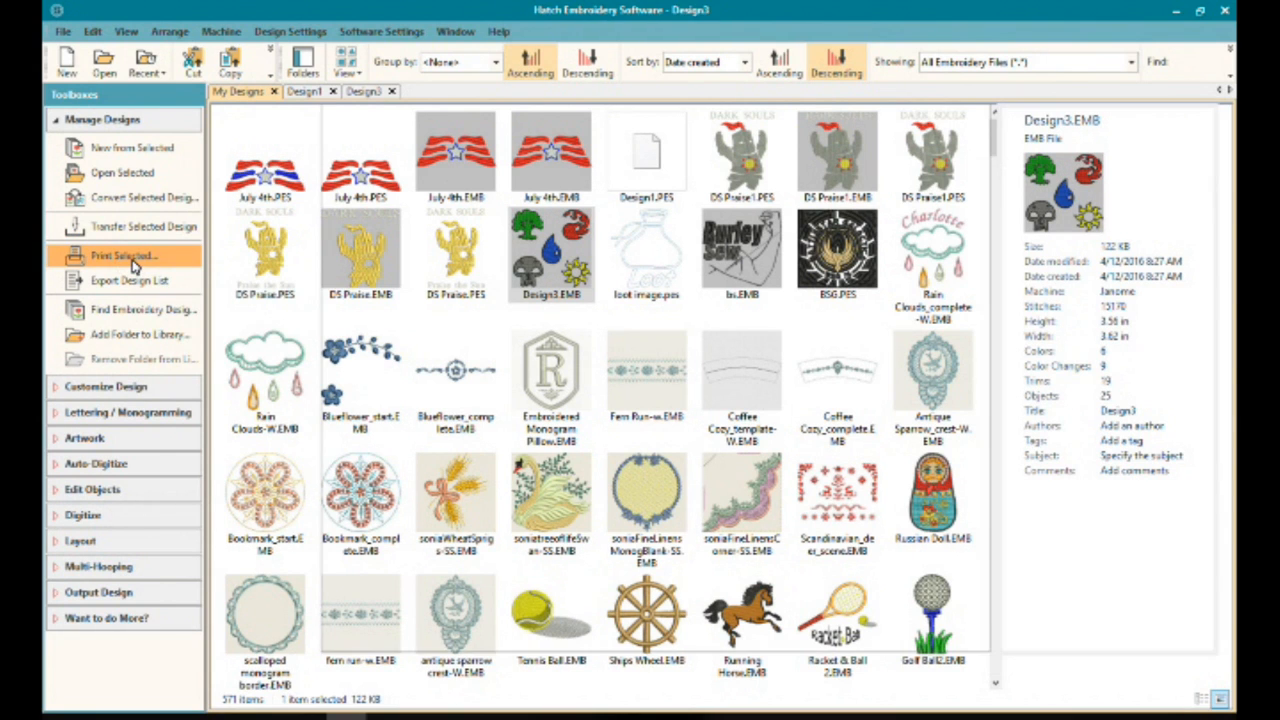
click(797, 228)
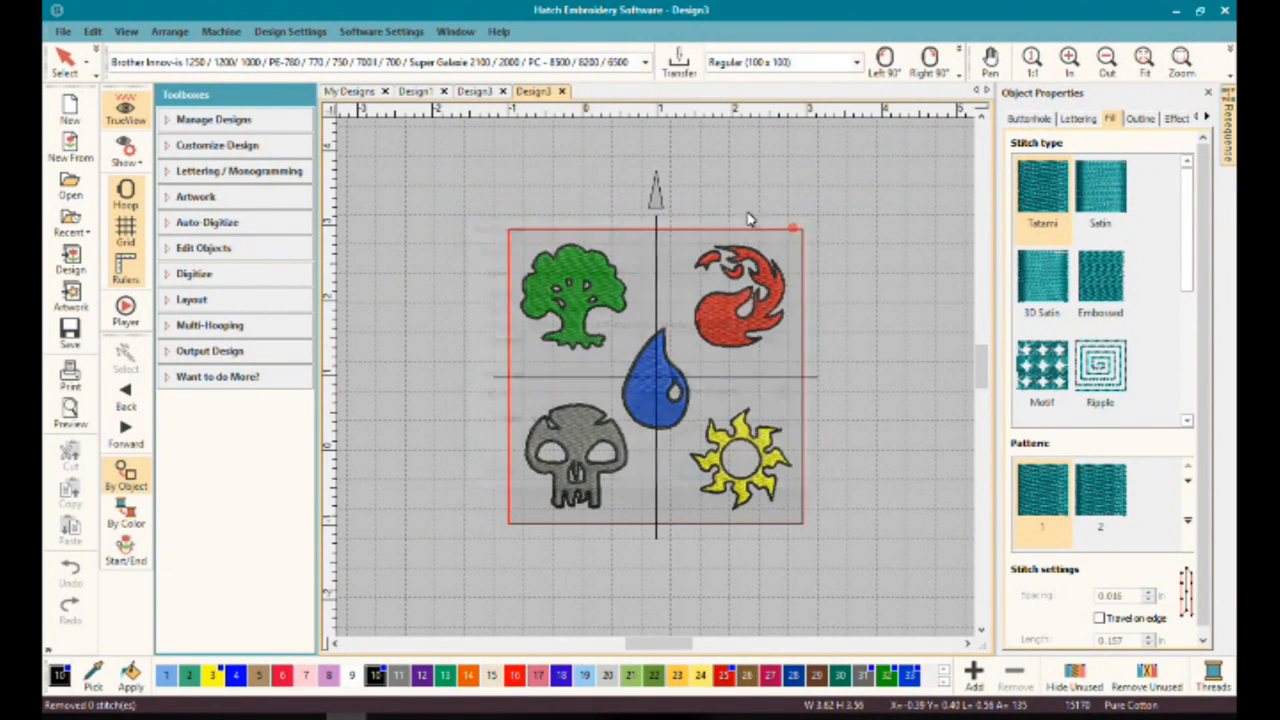
Step: Open Design3.EMB from My Designs, return to the library, and open the same design again with Open Selected
click(355, 91)
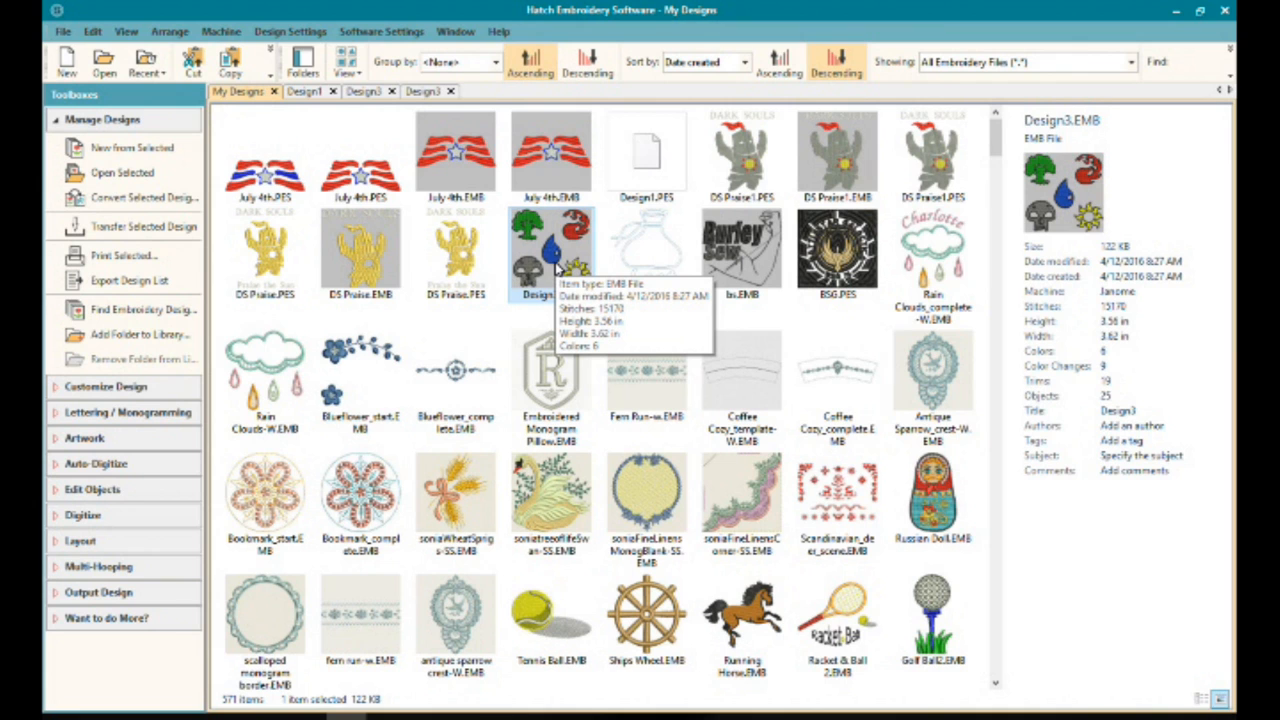
double_click(567, 252)
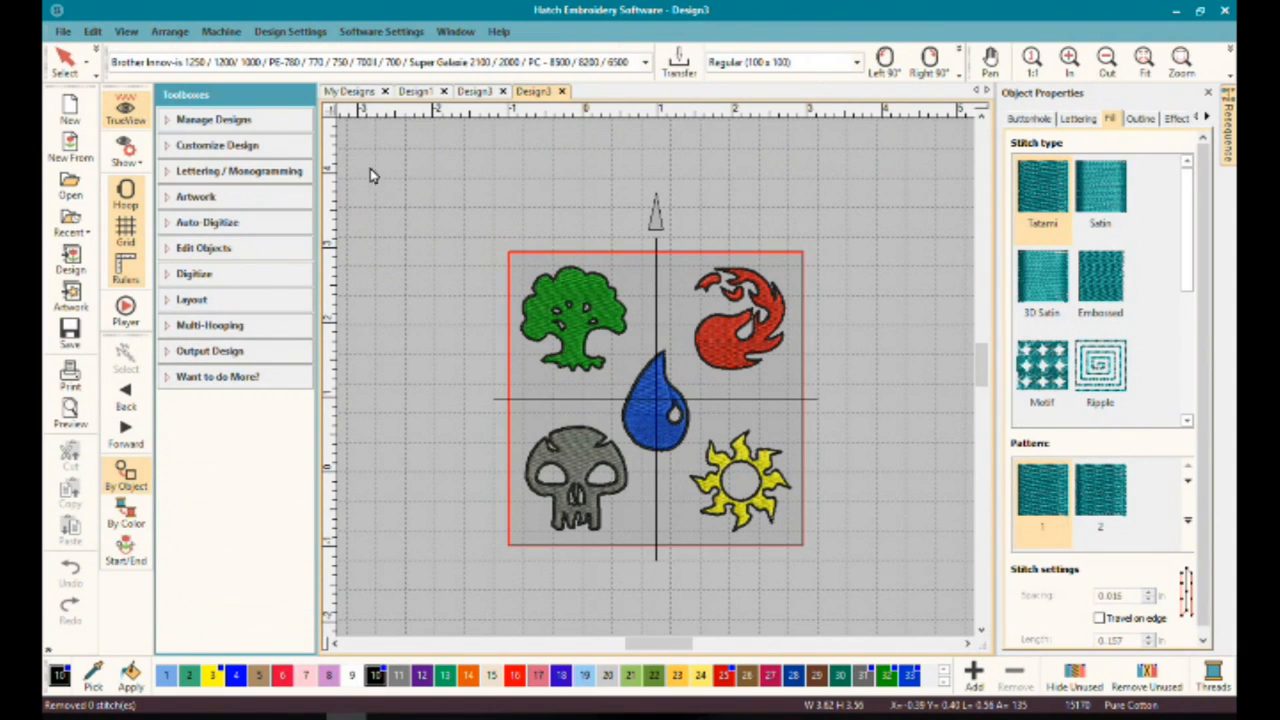
click(365, 91)
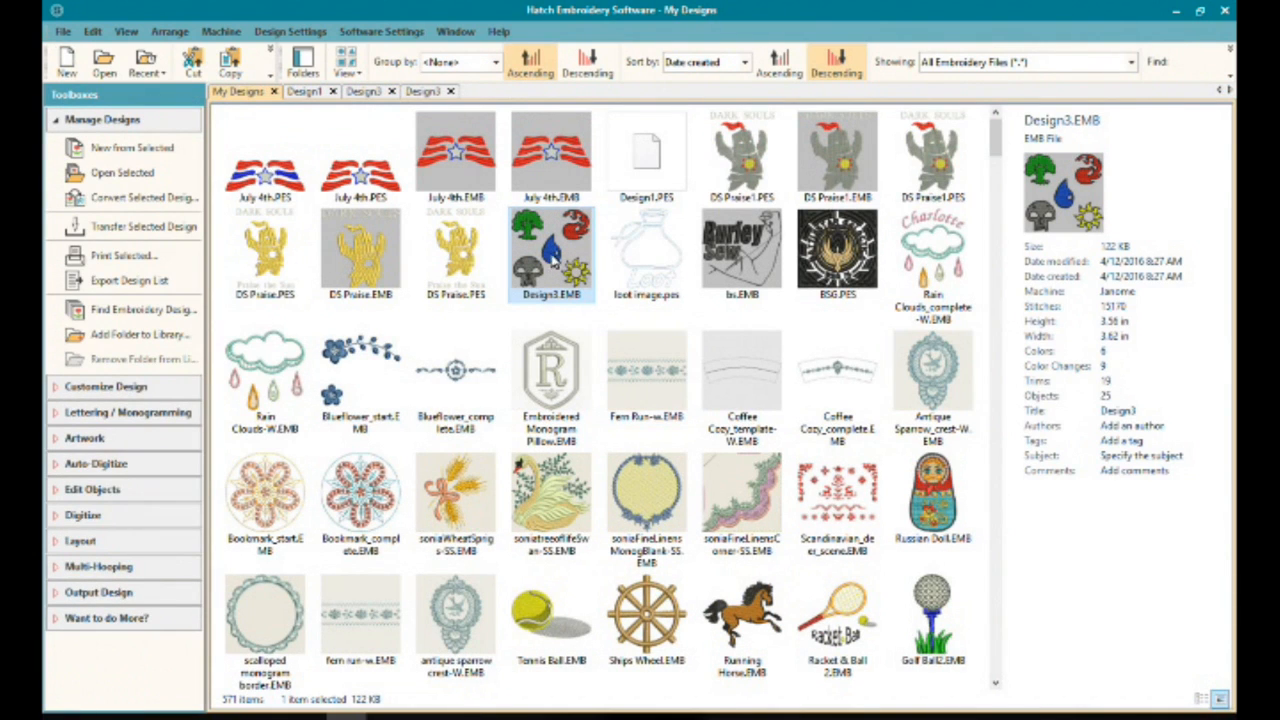
click(149, 175)
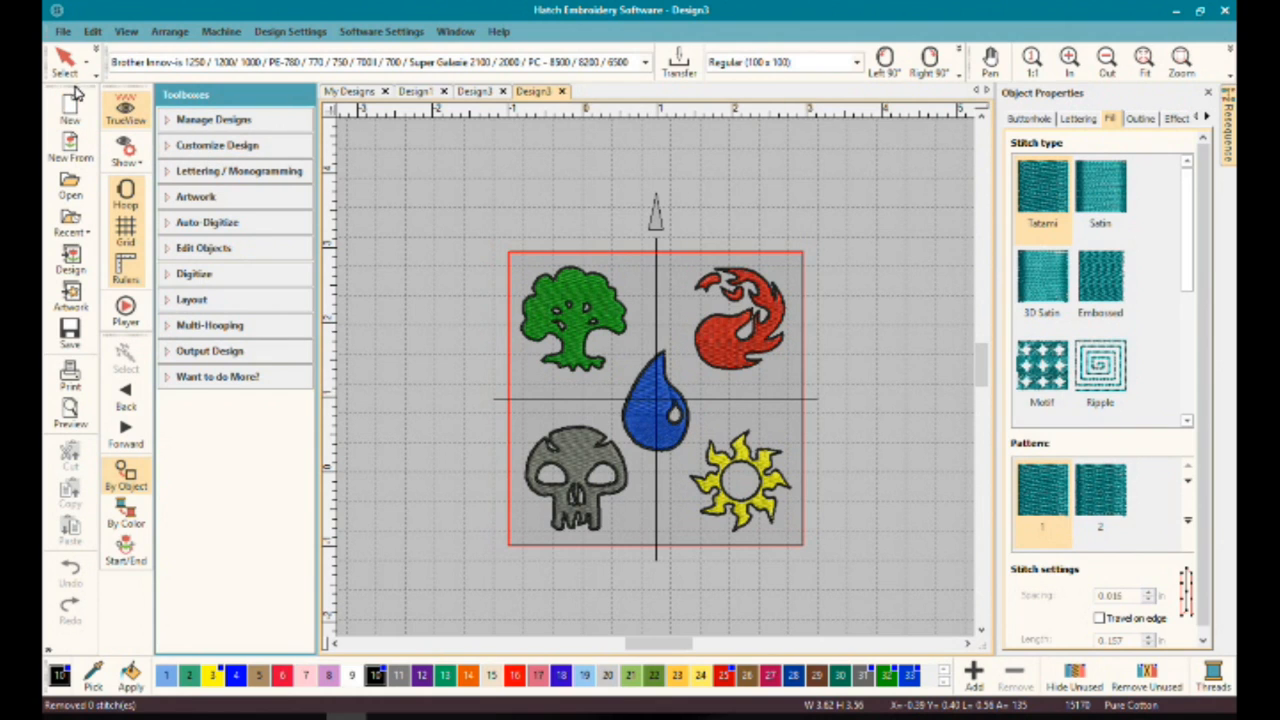
Step: Rearrange the docked toolbars by shifting the selection and TrueView groups down their column and docking the Select and Reshape tools above them
drag(62, 87, 115, 96)
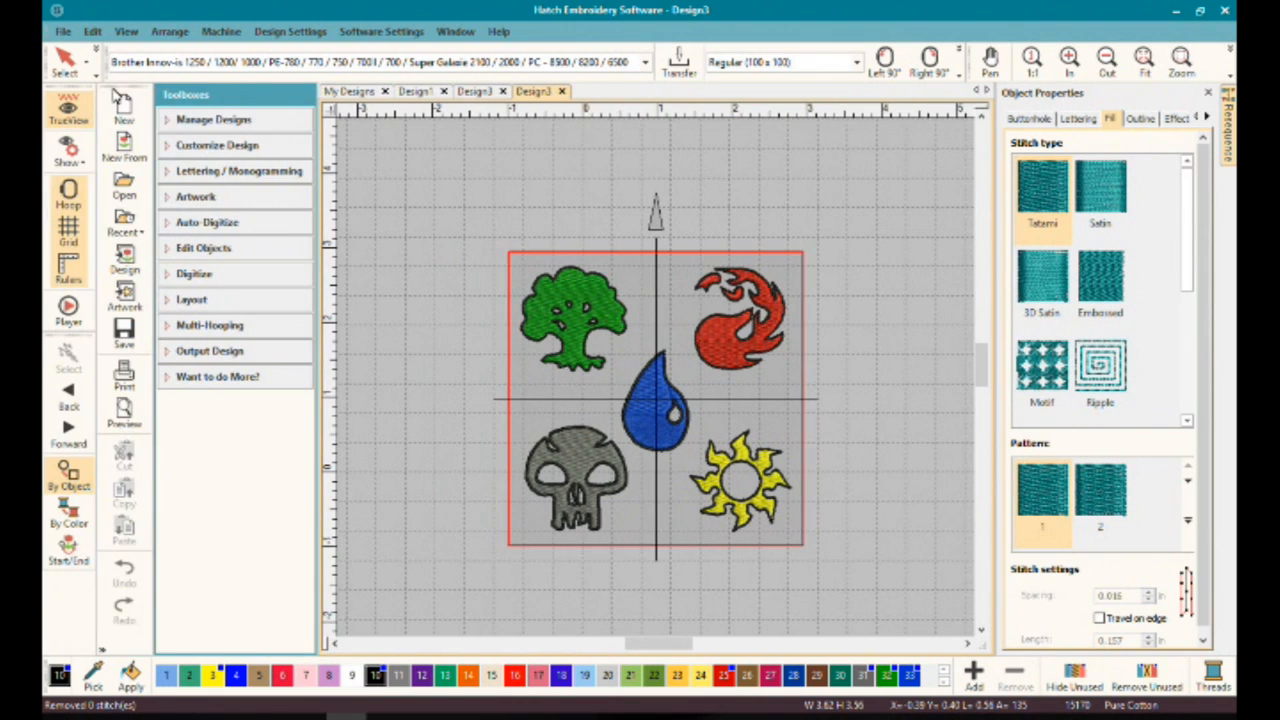
drag(171, 217, 44, 108)
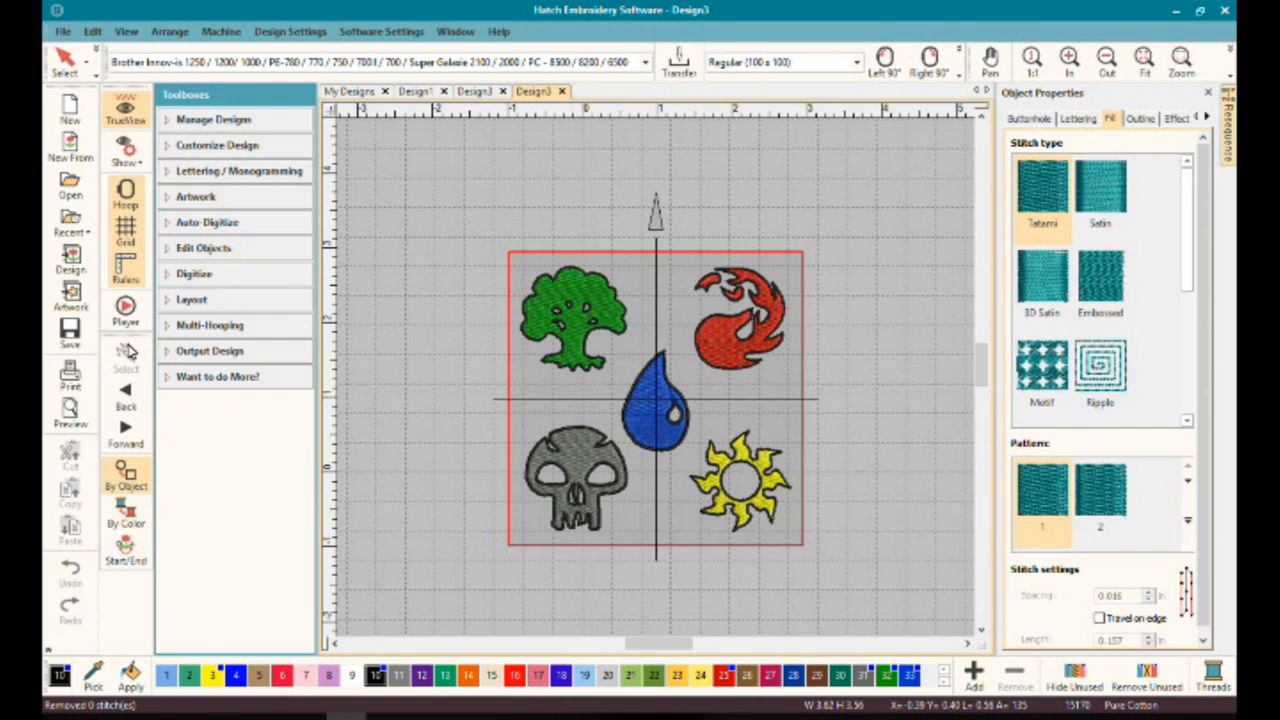
drag(131, 337, 131, 418)
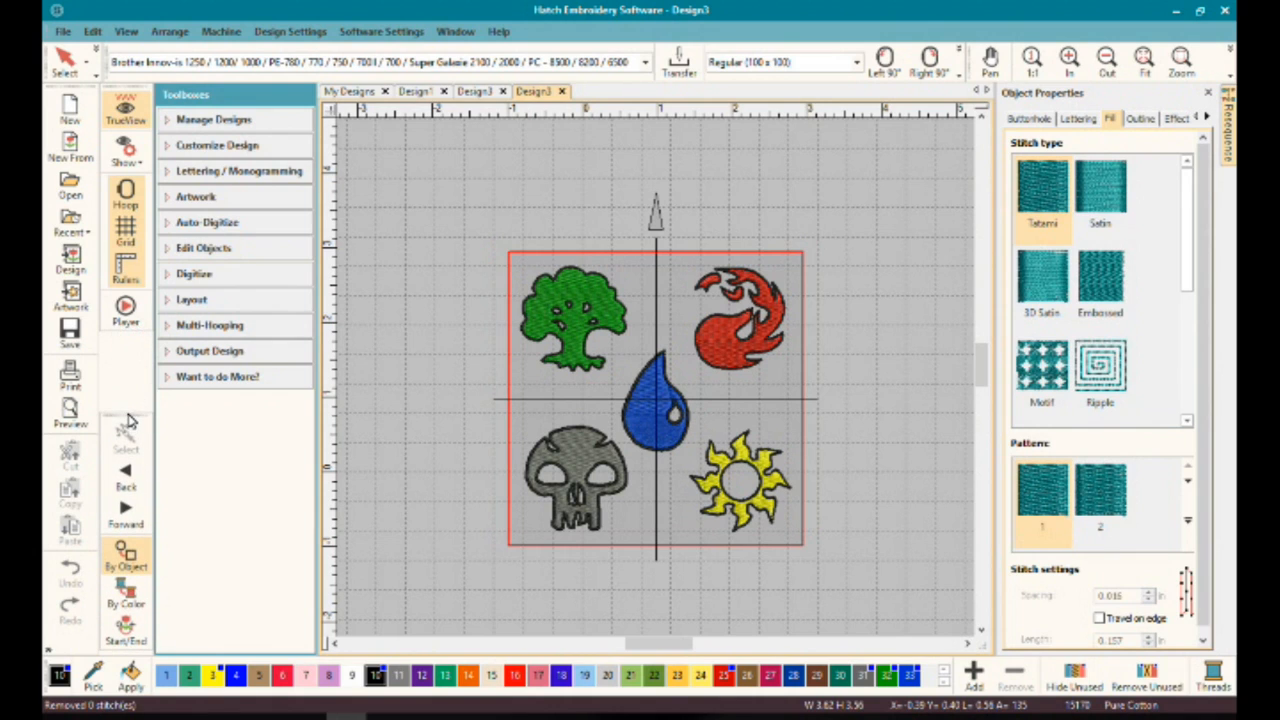
drag(120, 85, 119, 174)
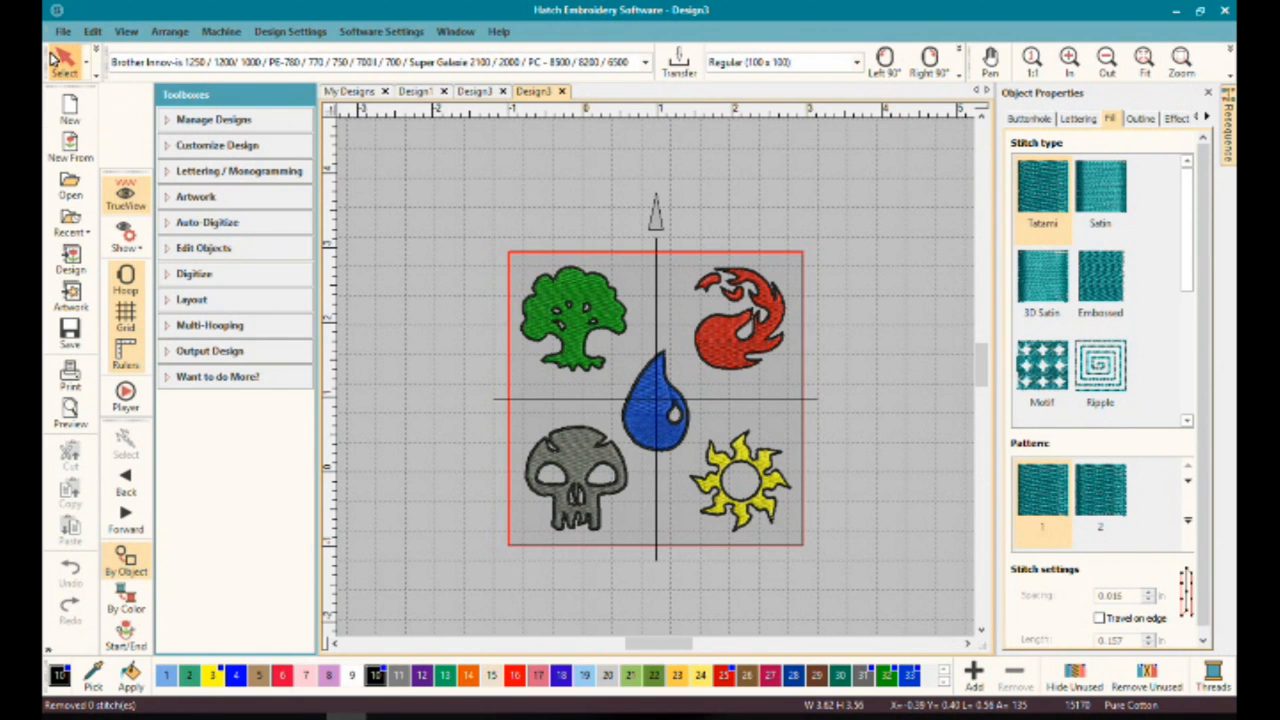
drag(49, 63, 113, 165)
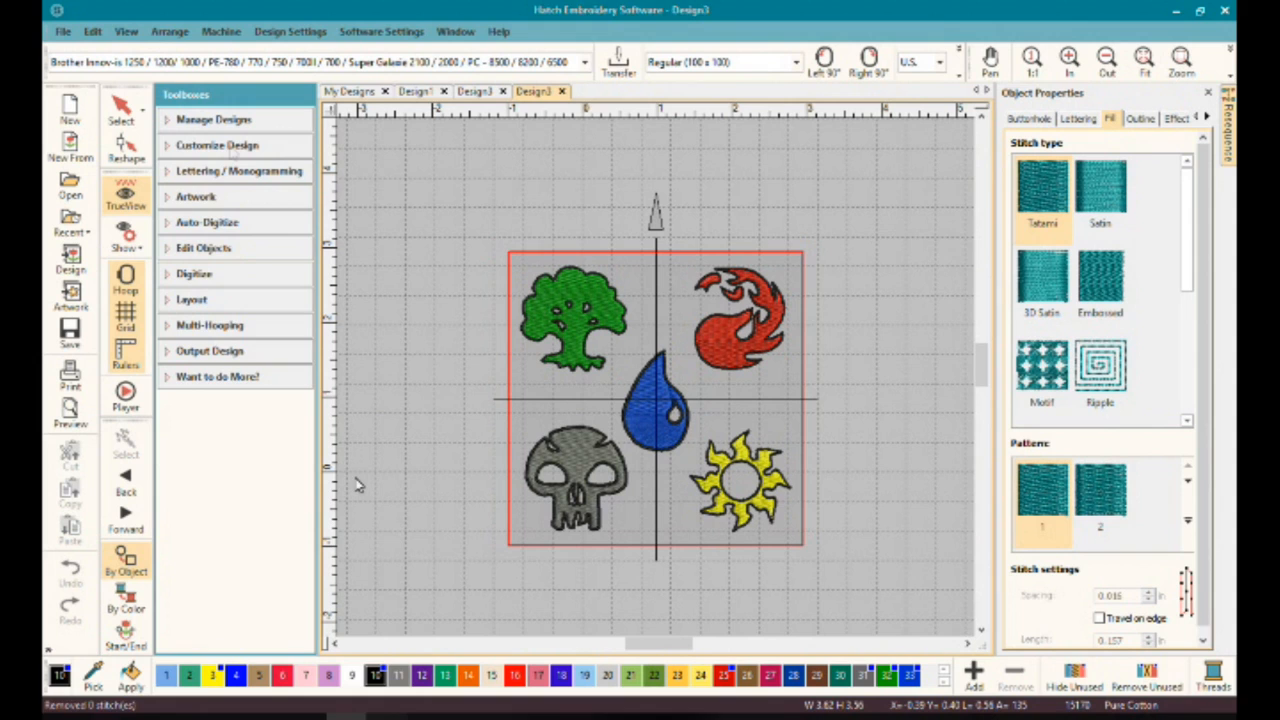
Step: Review the Design Information for Design3 from the Customize Design tools, and close it without changes
click(230, 148)
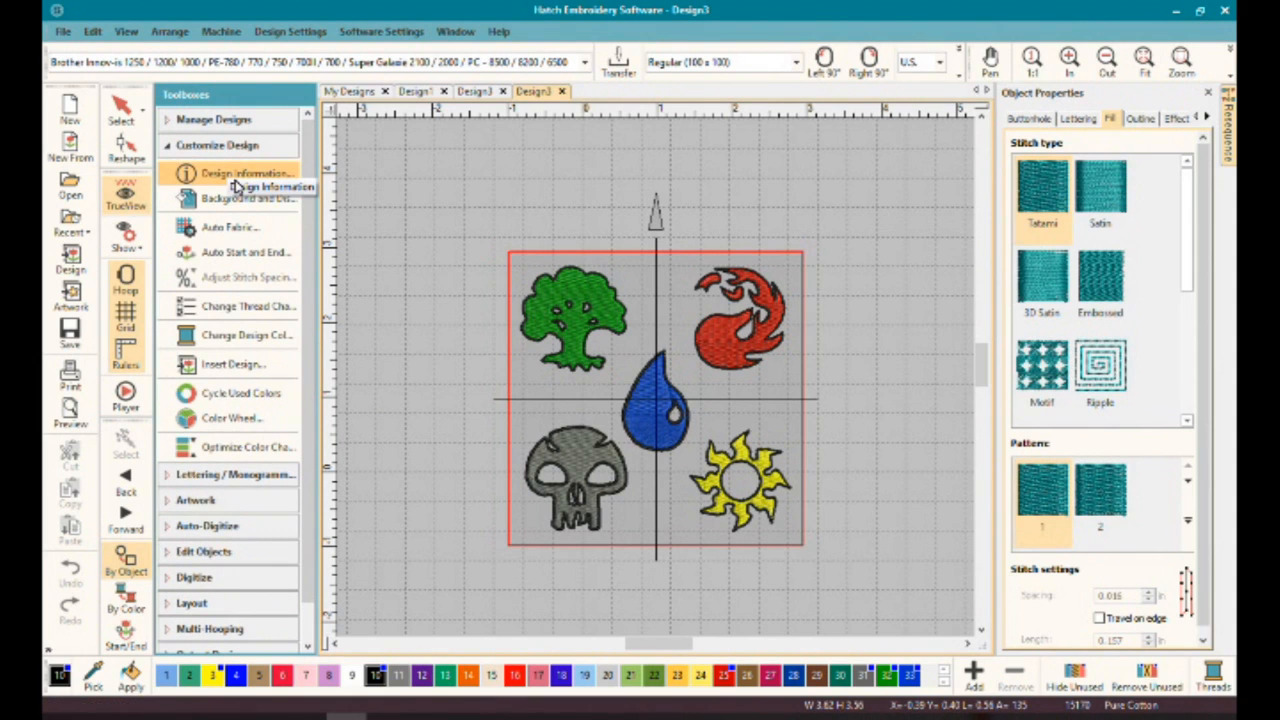
click(236, 175)
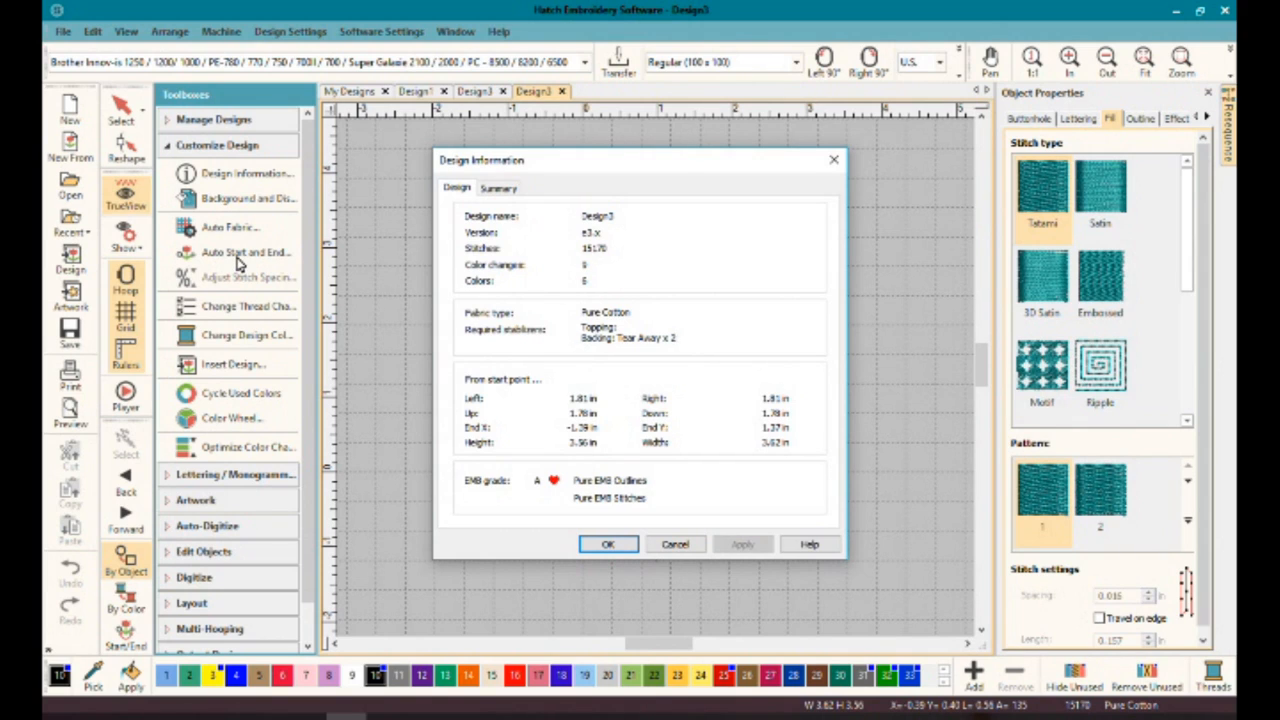
click(673, 545)
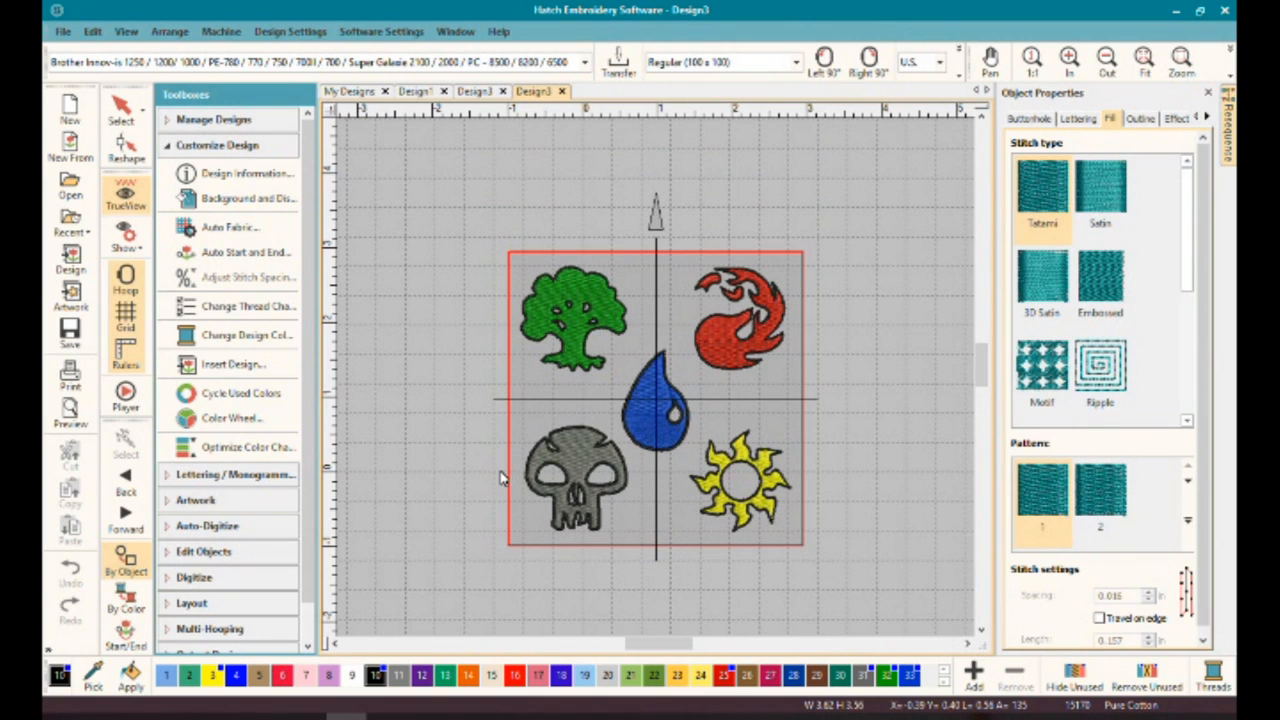
Step: Set the design background to solid turquoise and the color inside the hoop to light orange, and toggle the hoop display off and on
click(275, 200)
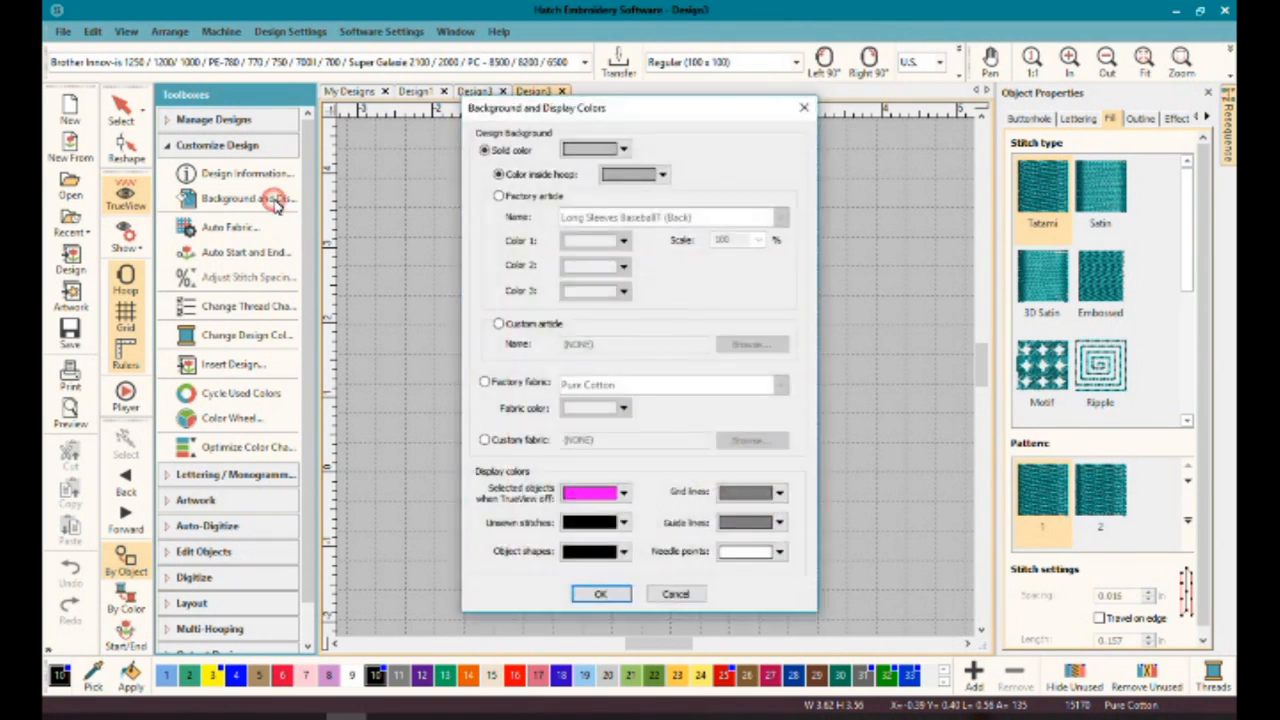
click(623, 149)
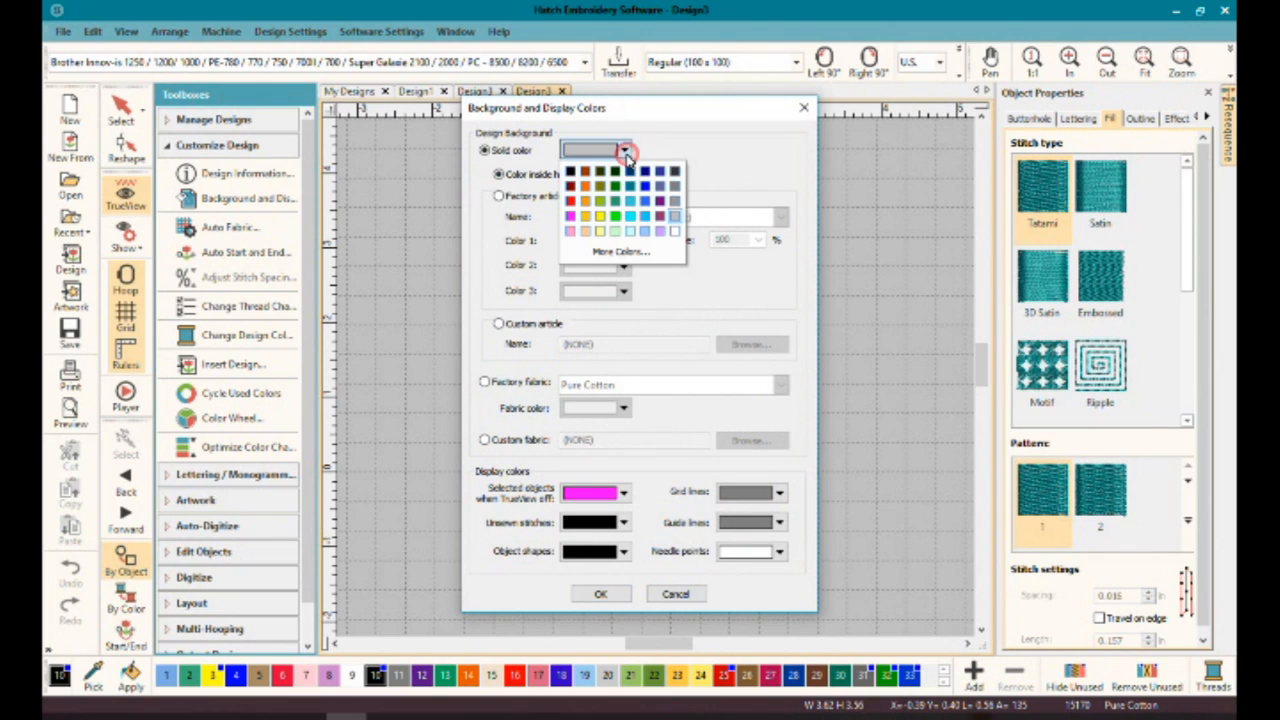
click(630, 215)
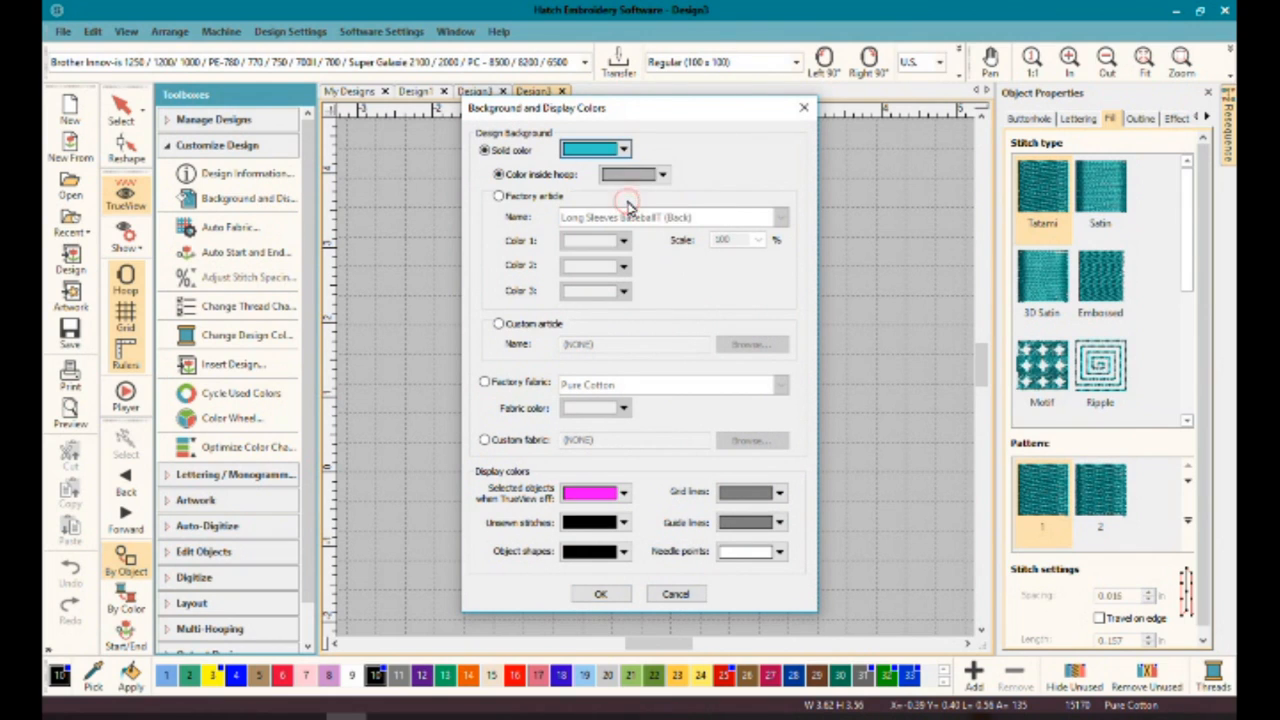
click(665, 176)
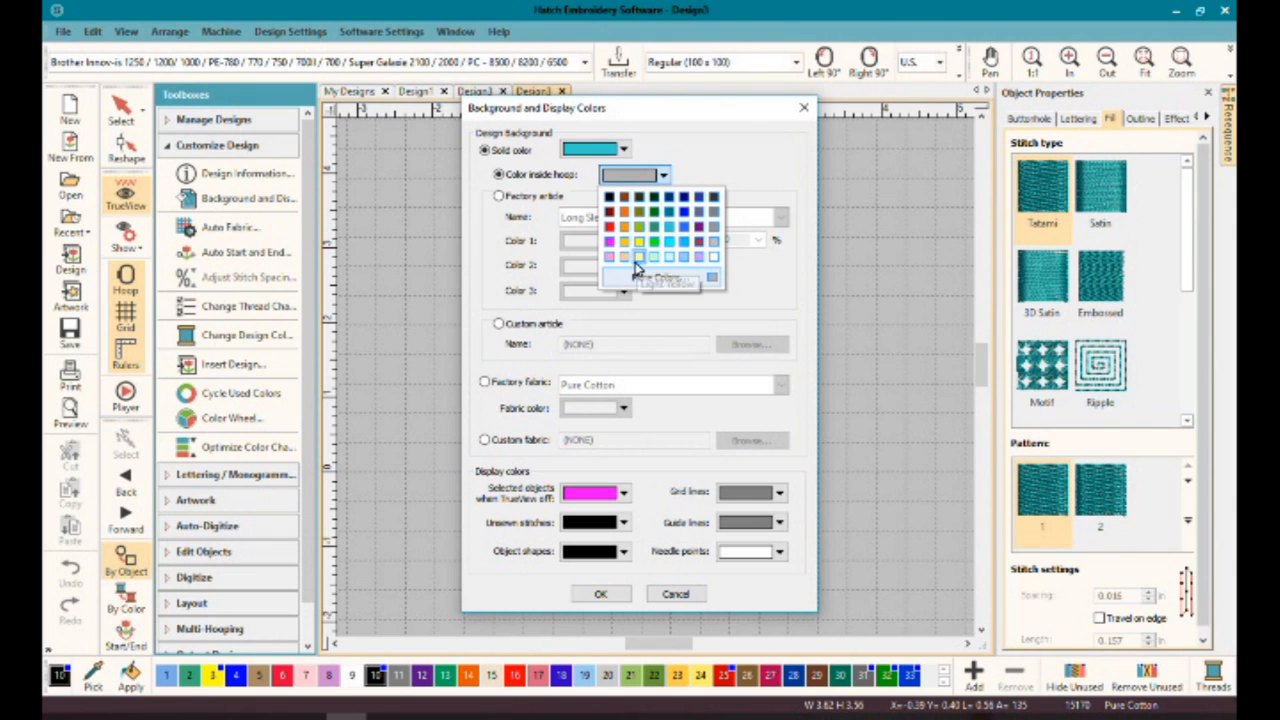
click(624, 256)
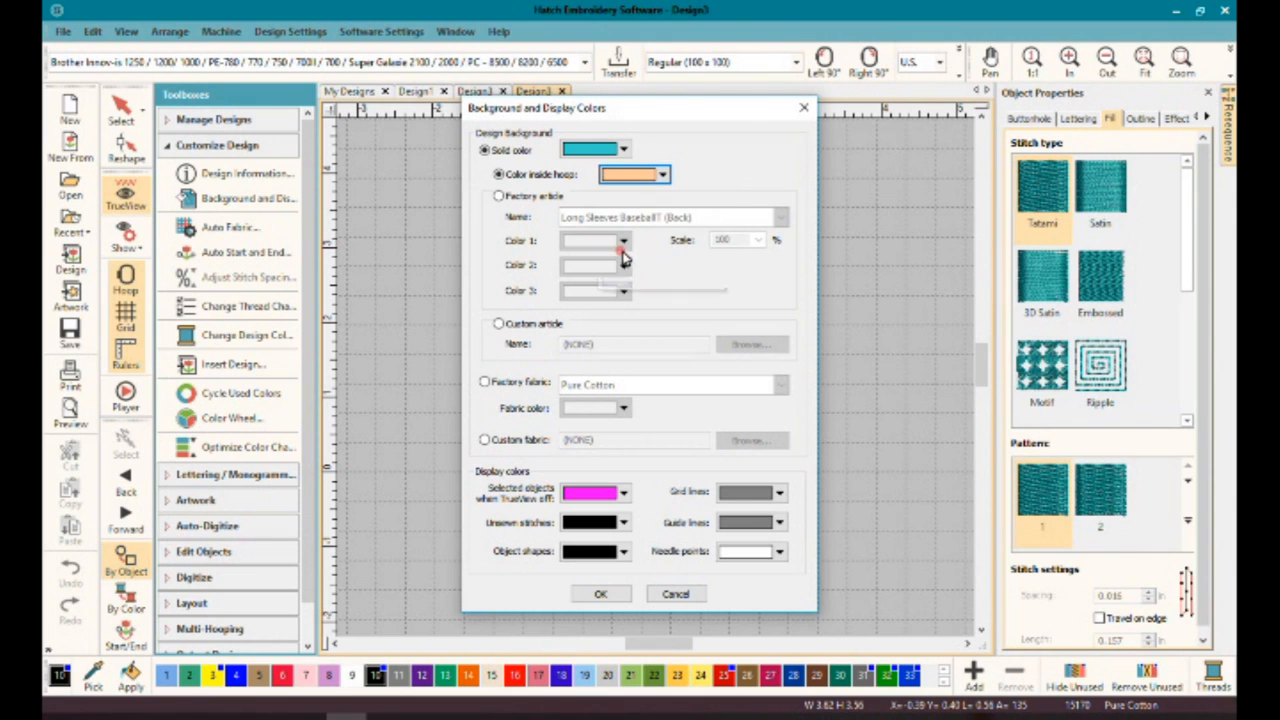
click(601, 596)
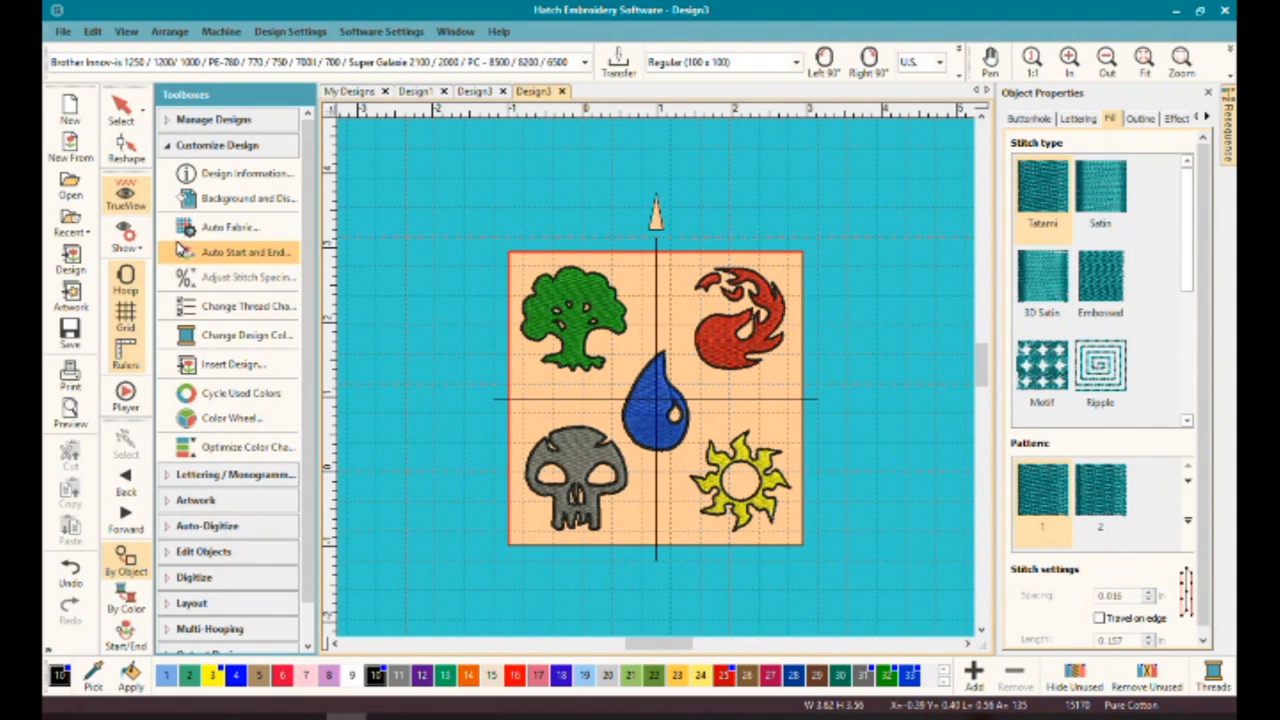
click(127, 276)
click(127, 276)
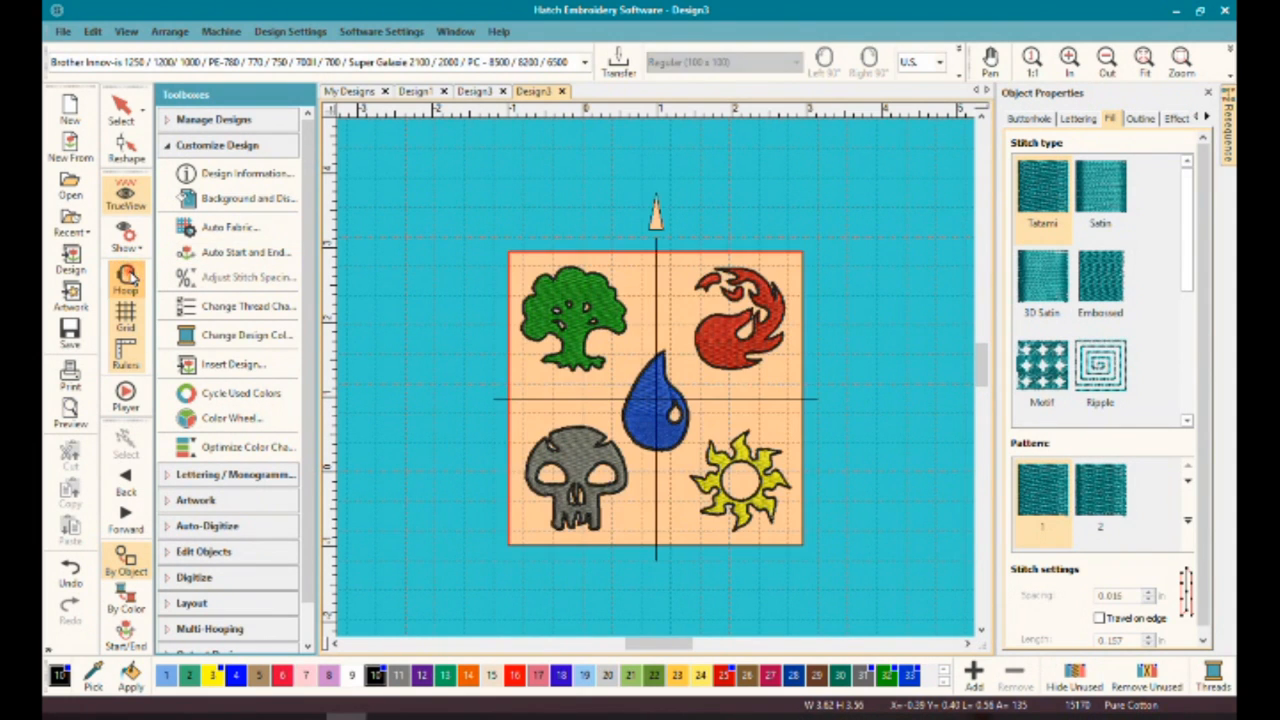
Step: Choose a Factory article as the design background, with Color 1 set to light yellow and Color 2 to dark gray
click(250, 198)
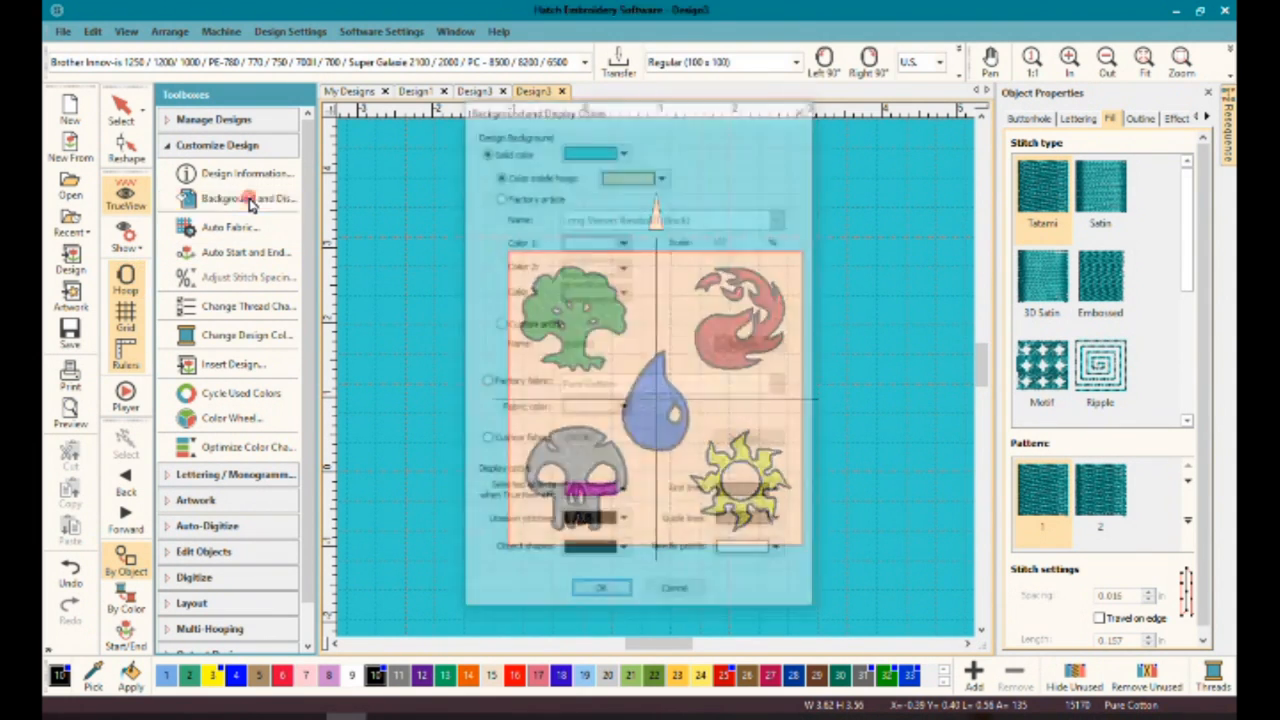
click(498, 197)
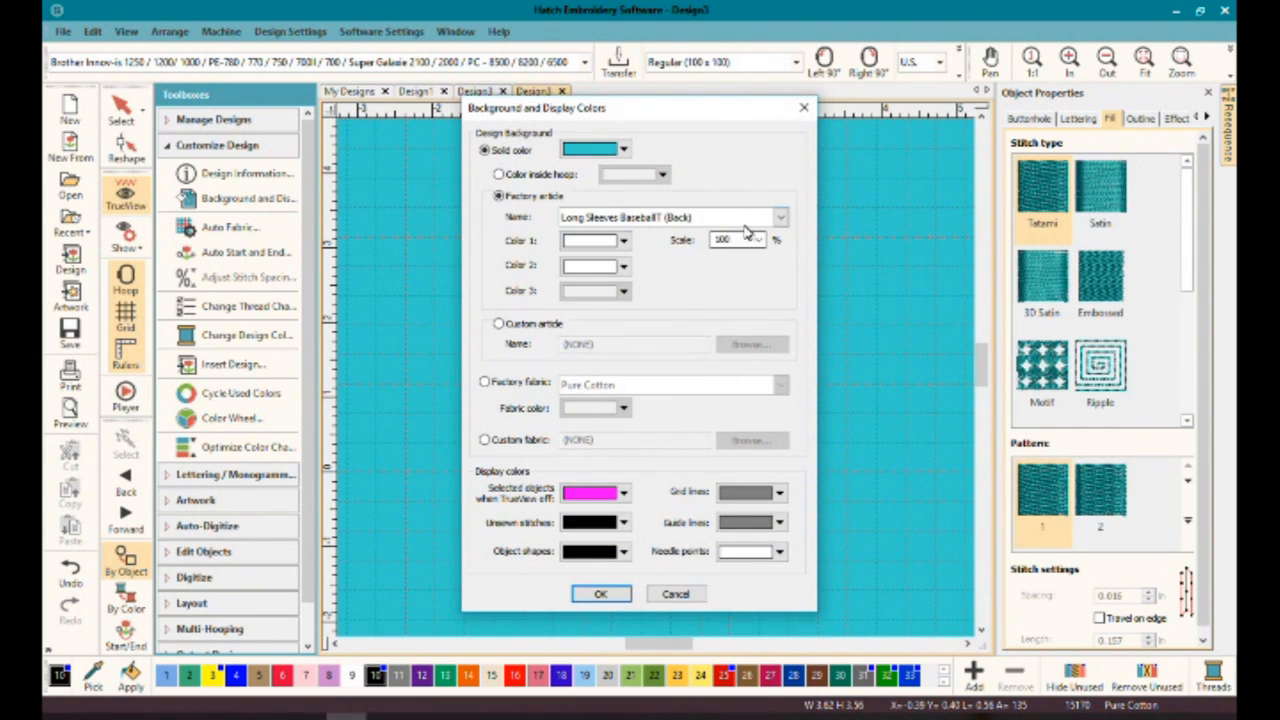
click(615, 241)
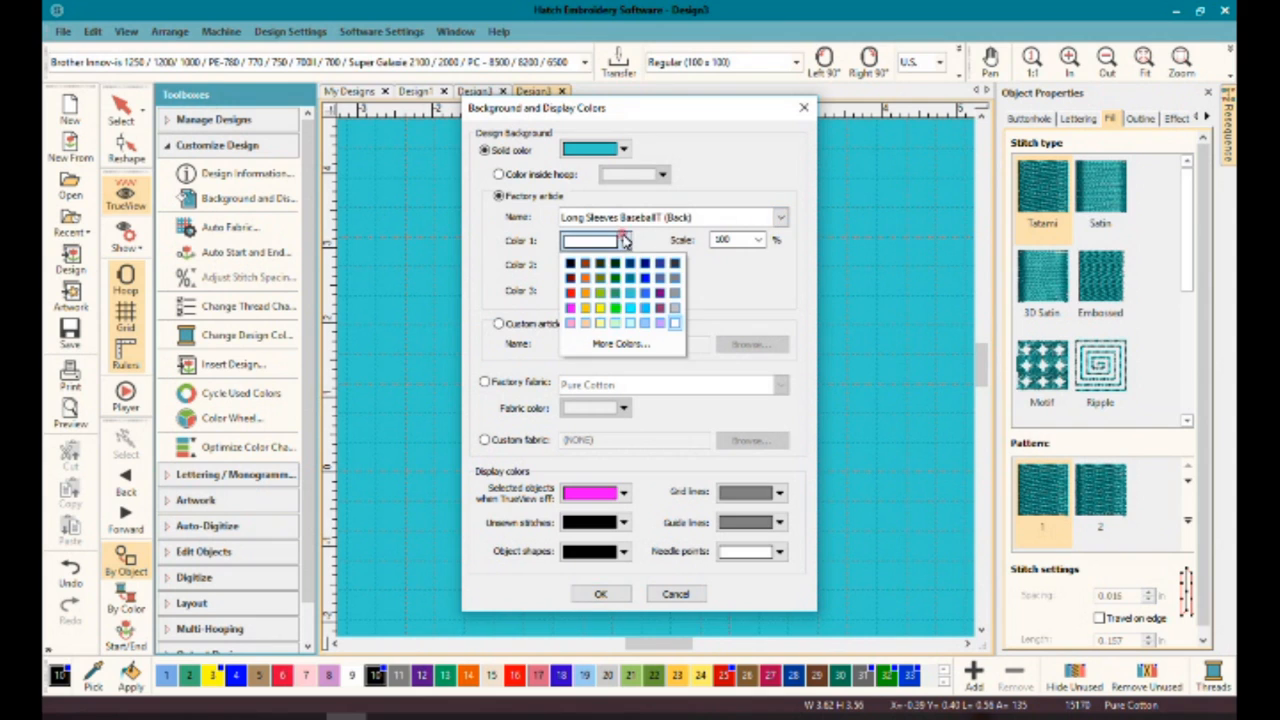
click(600, 322)
click(624, 267)
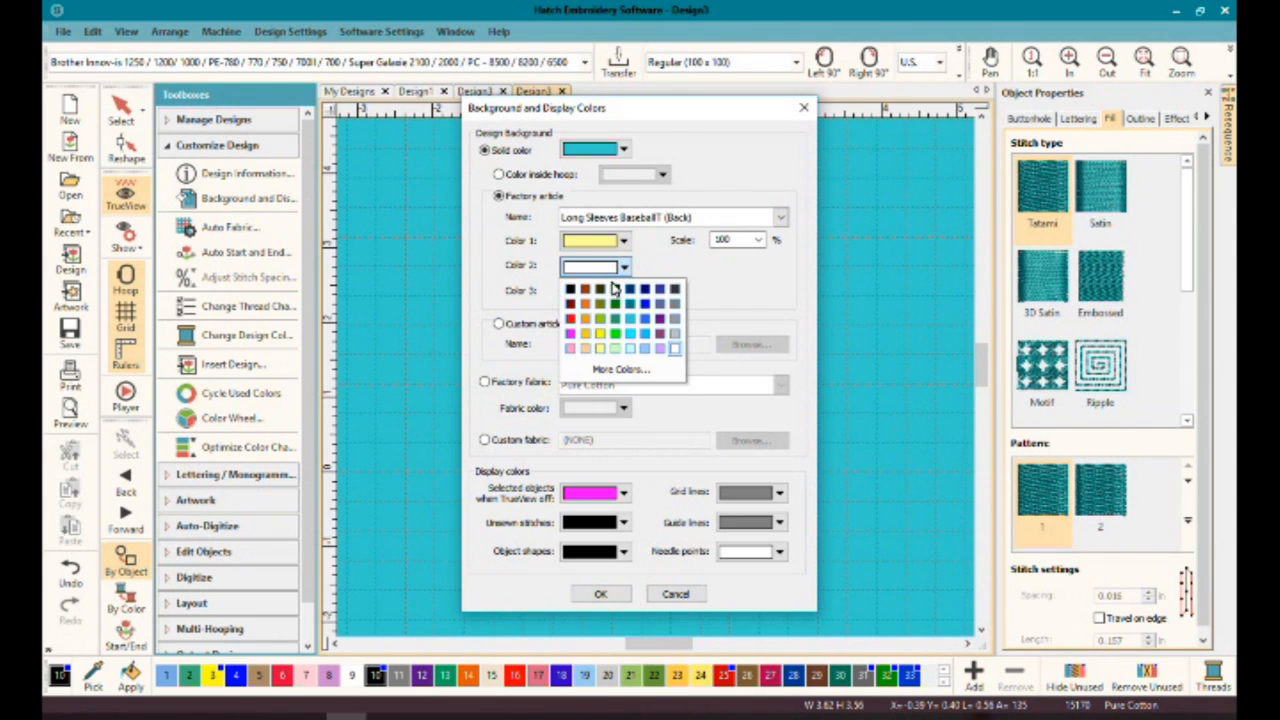
click(676, 289)
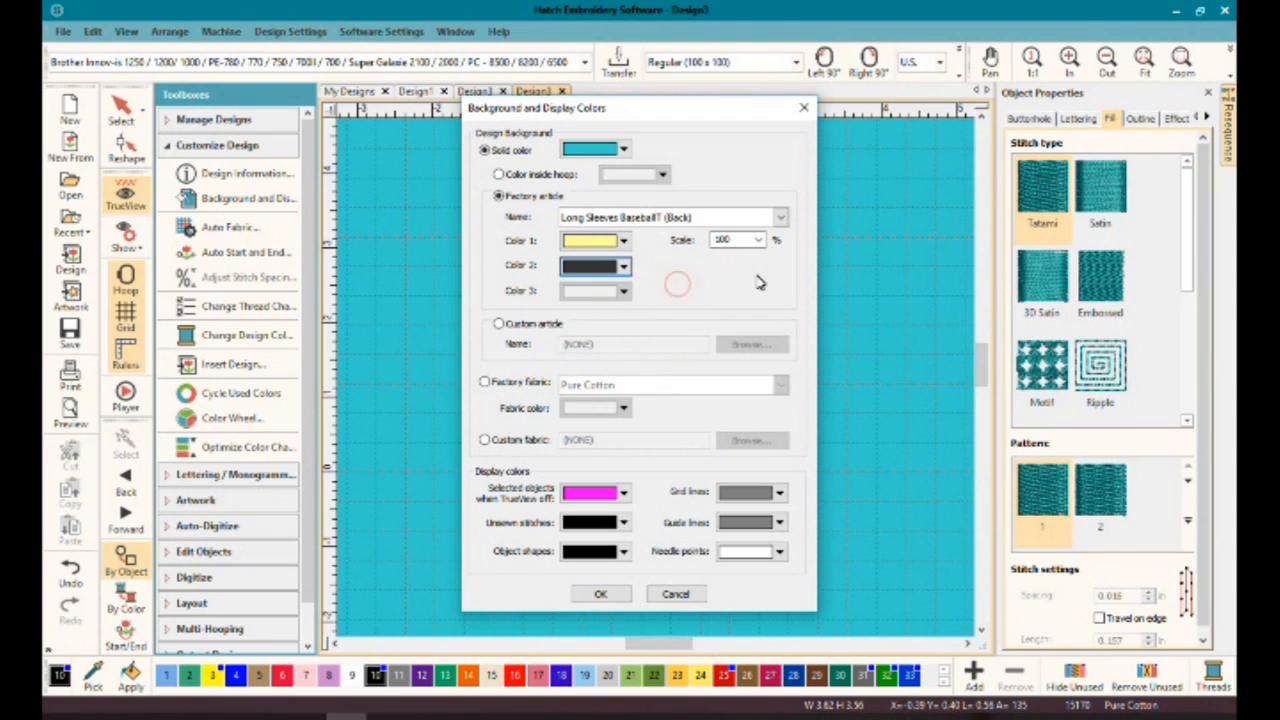
Step: Browse the factory article categories, including All About Blanks, Kids T-Shirt and Mens, without choosing another article
click(781, 219)
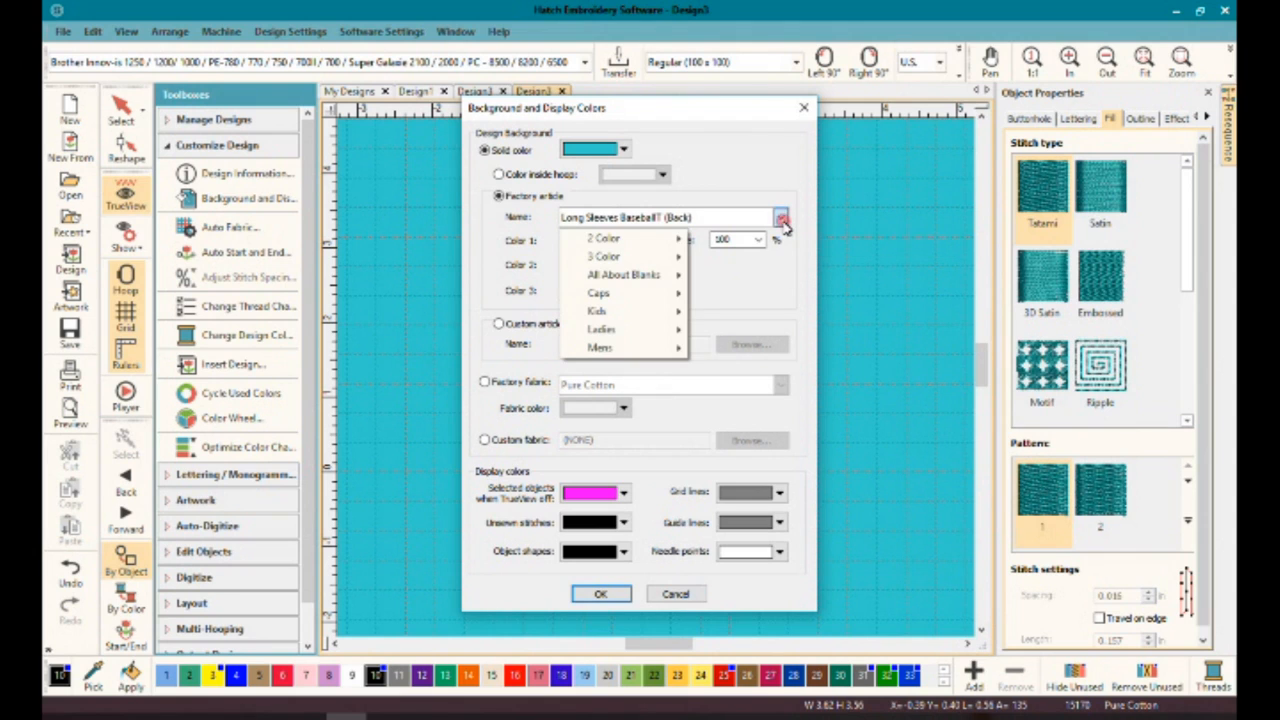
mouse_move(675, 240)
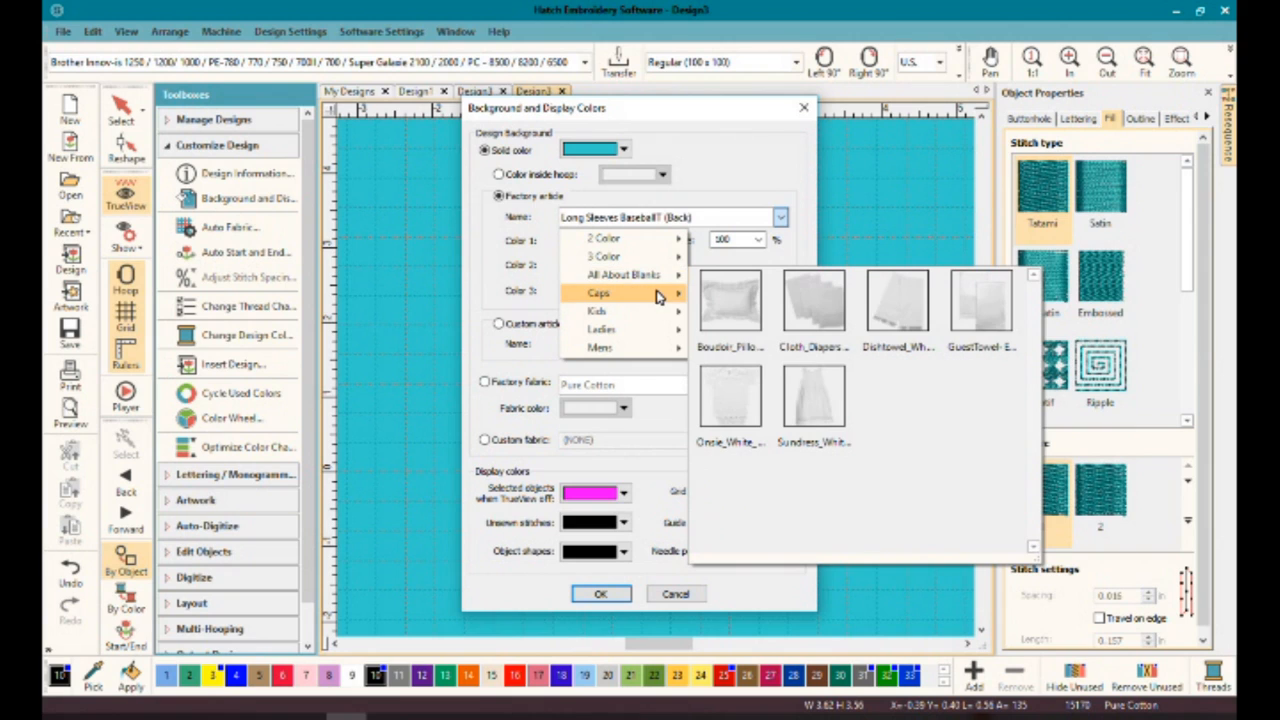
mouse_move(650, 316)
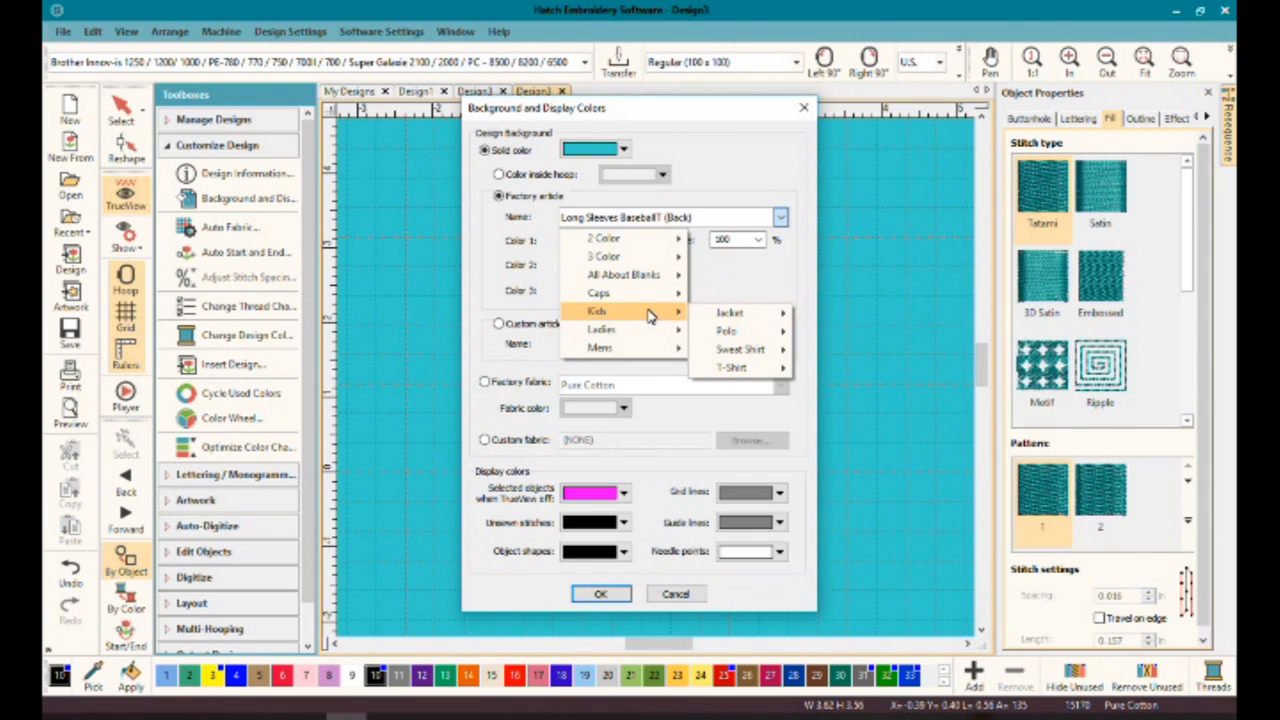
mouse_move(737, 313)
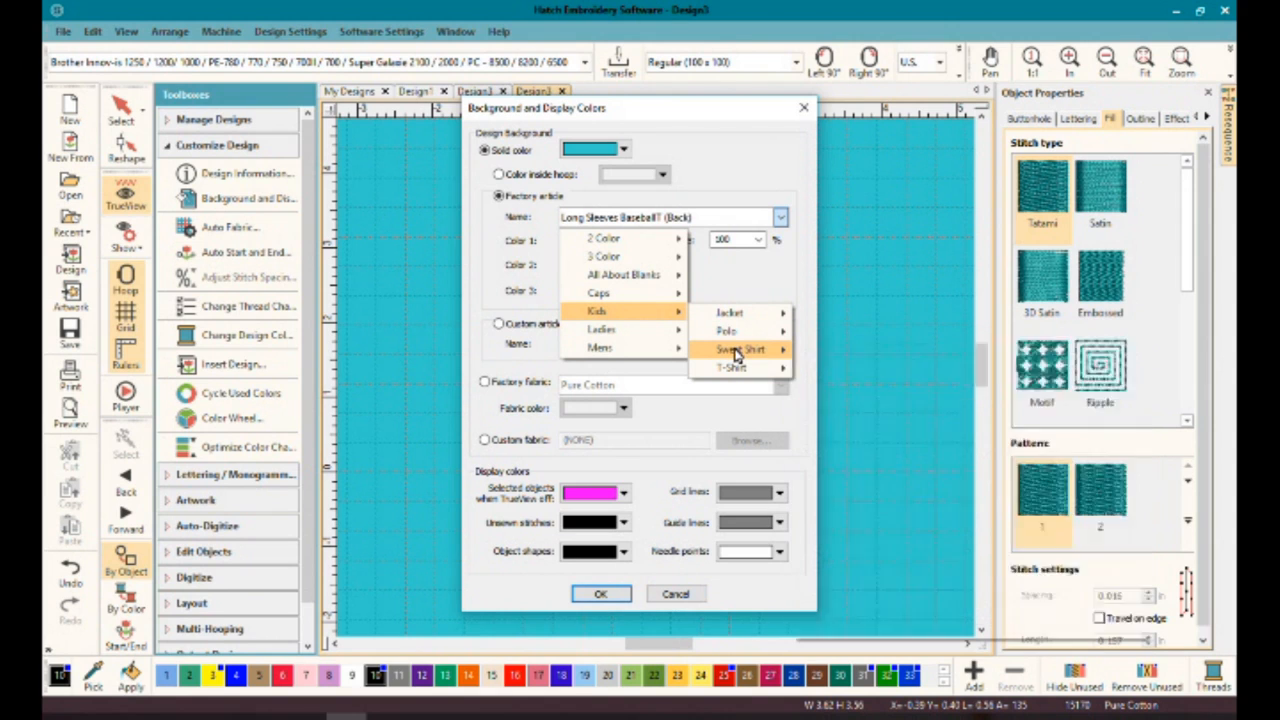
mouse_move(733, 370)
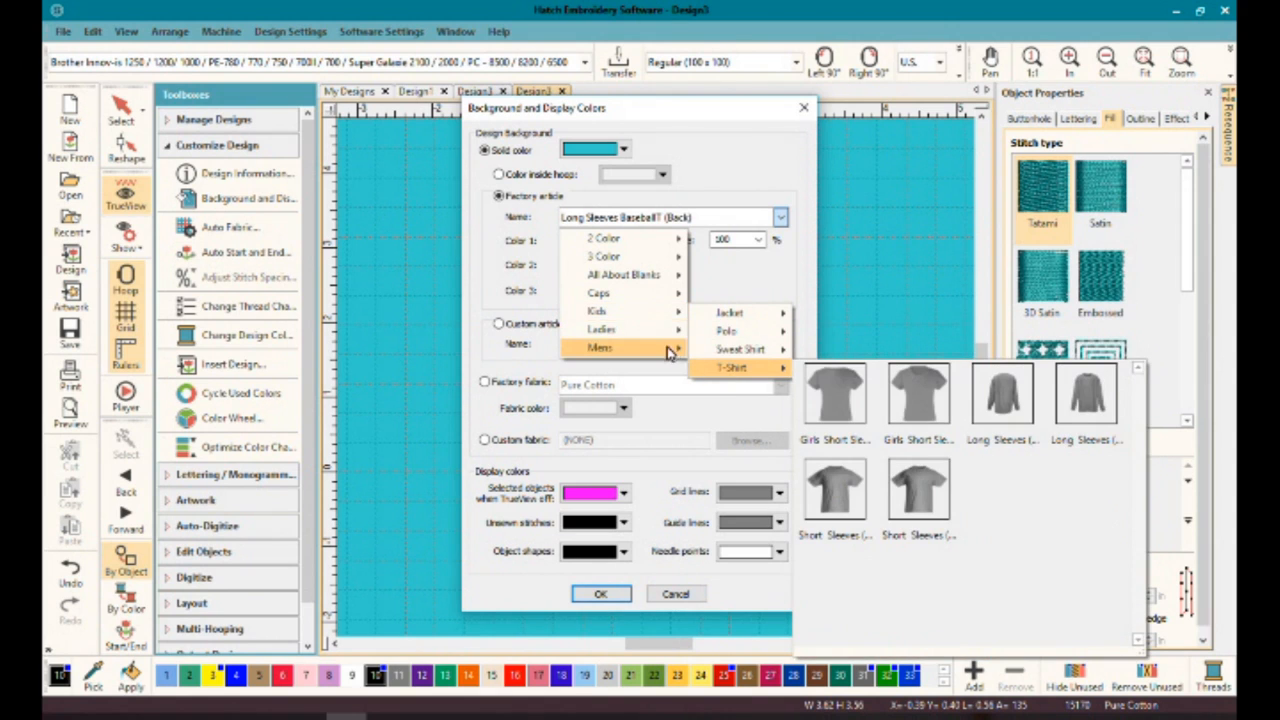
mouse_move(670, 354)
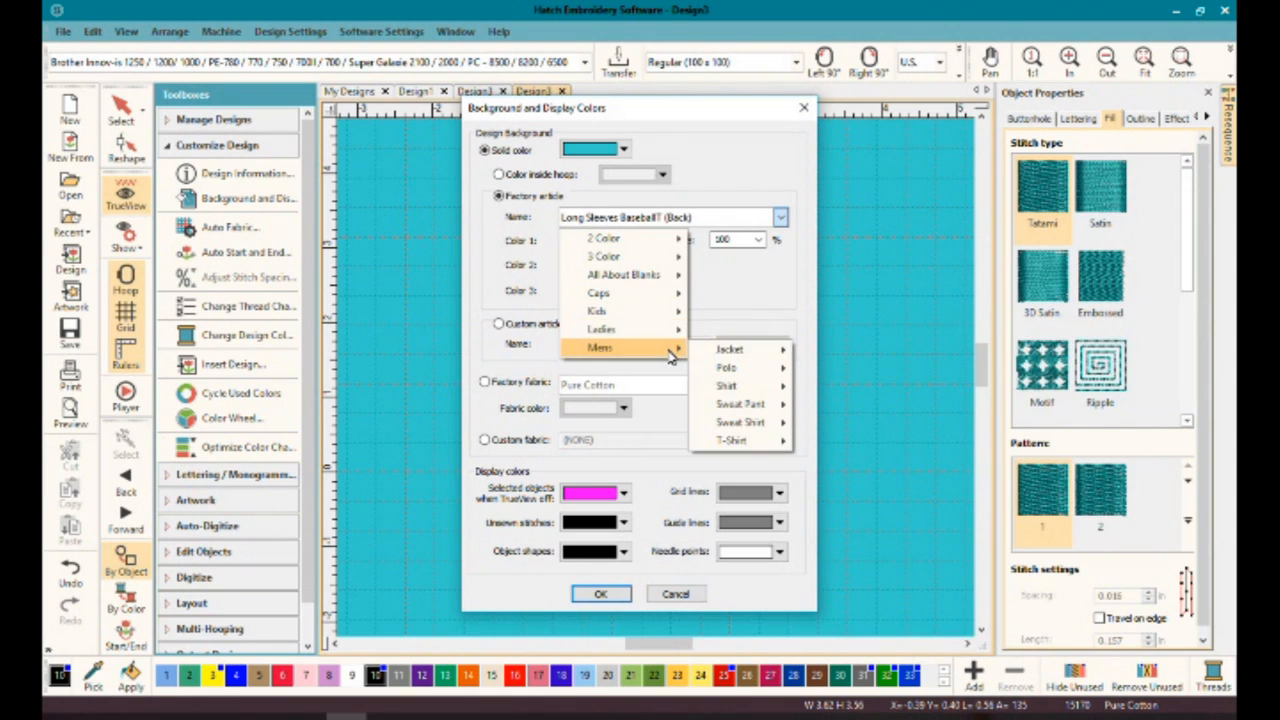
click(494, 345)
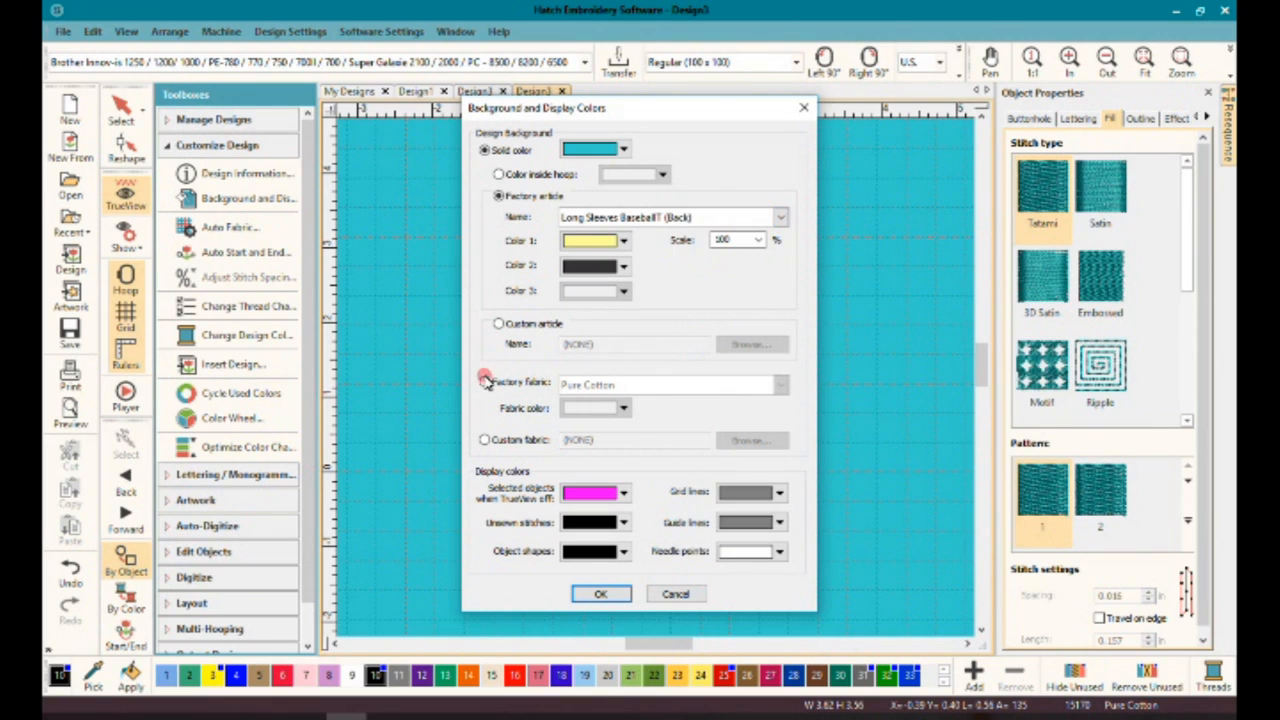
Step: Try the Factory fabric background, look through the available fabrics, and switch back to the solid color background
click(485, 382)
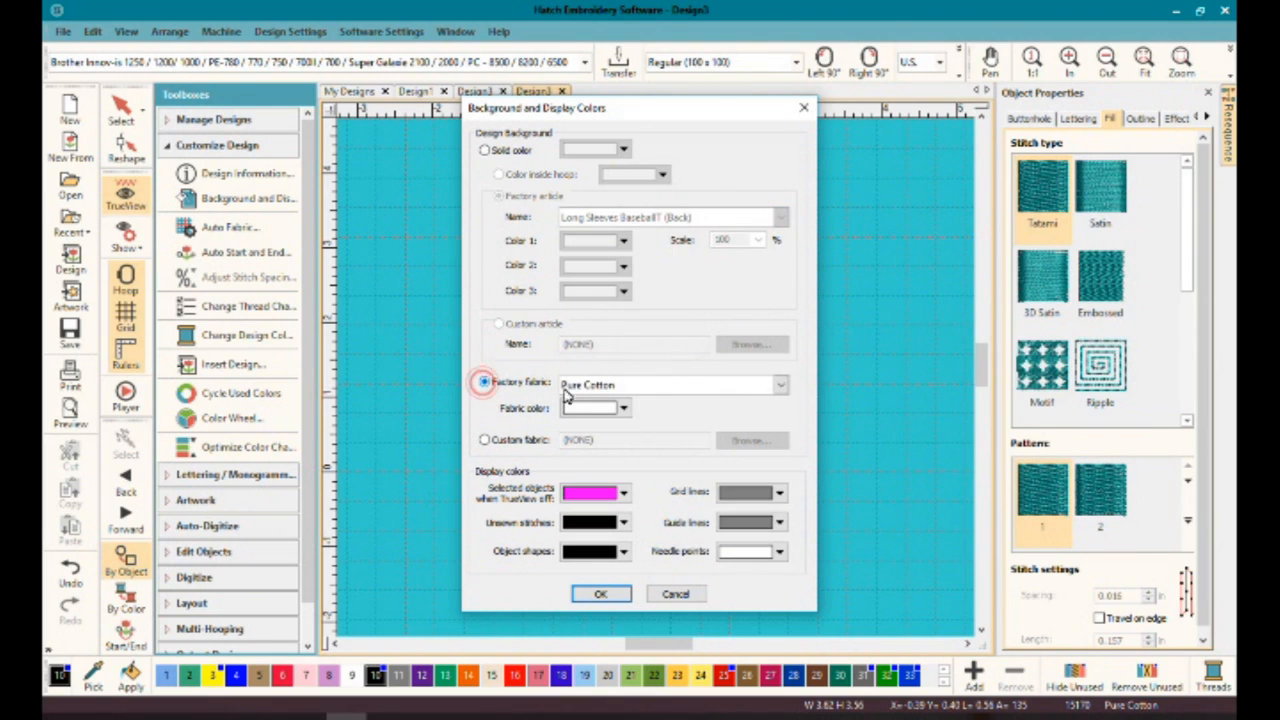
click(780, 386)
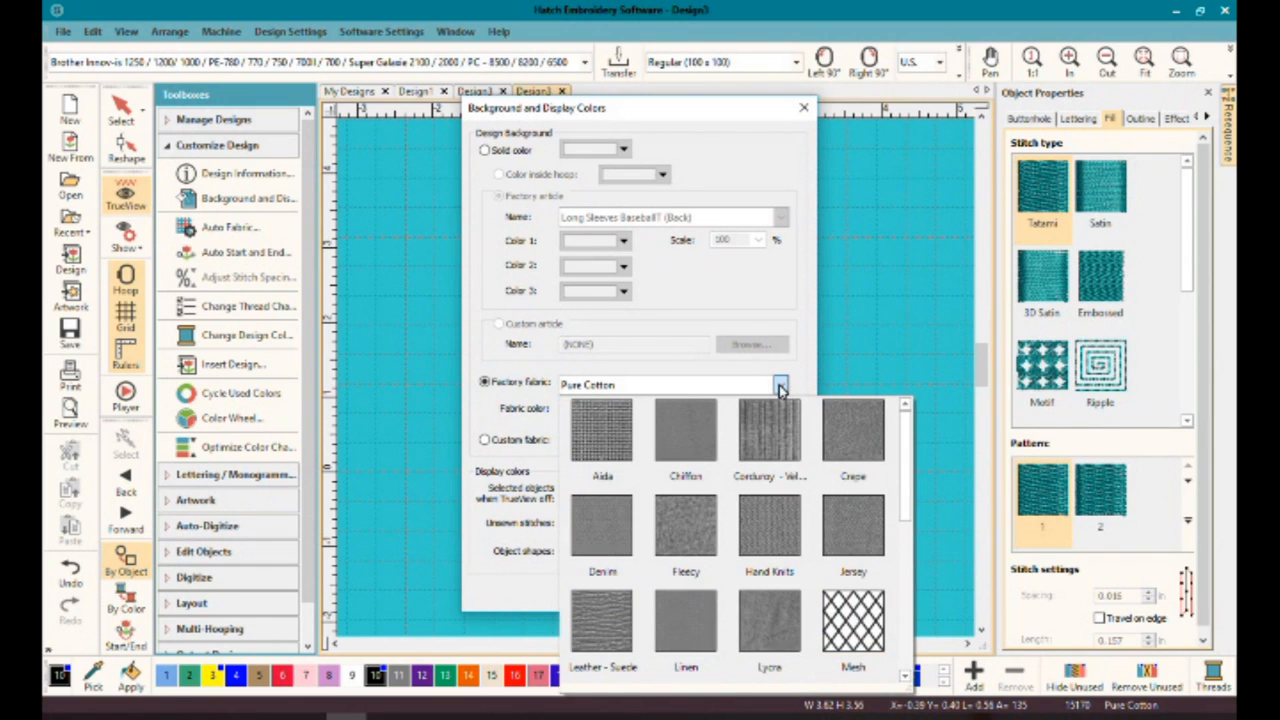
click(780, 388)
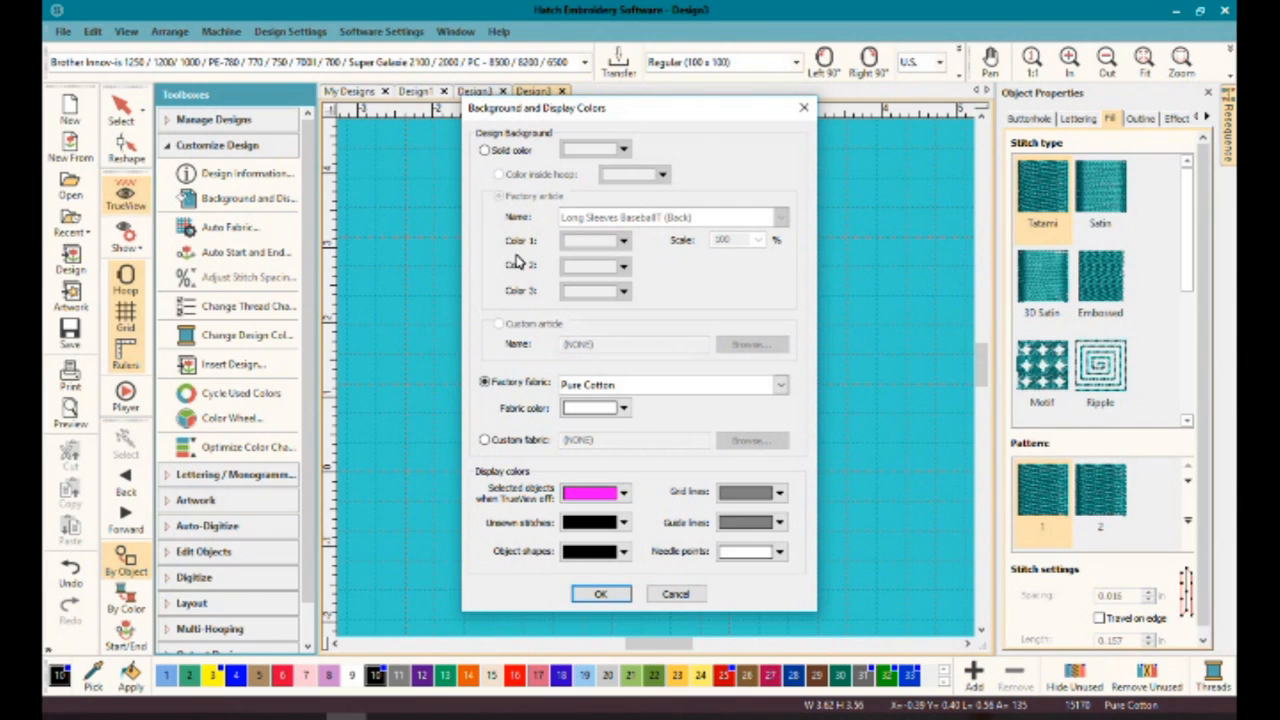
click(486, 152)
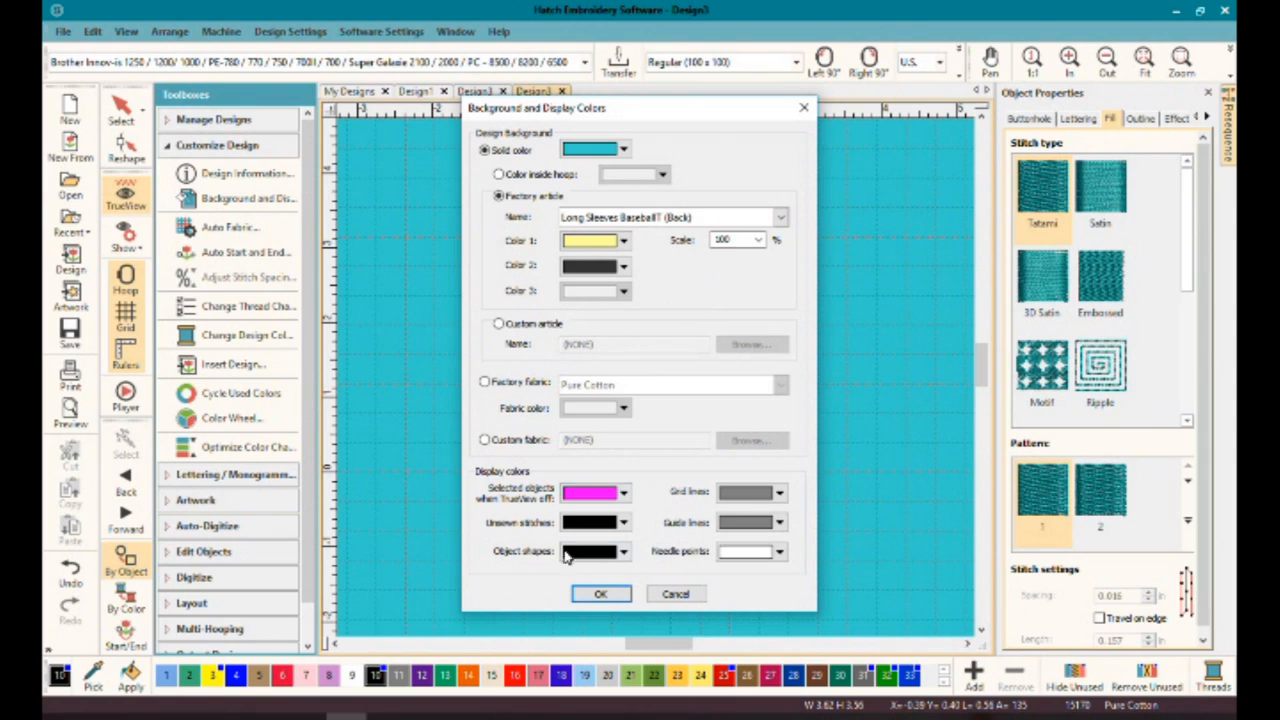
Step: Review the fabrics offered by Auto Fabric, keep Pure Cotton chosen, and leave without applying
click(601, 593)
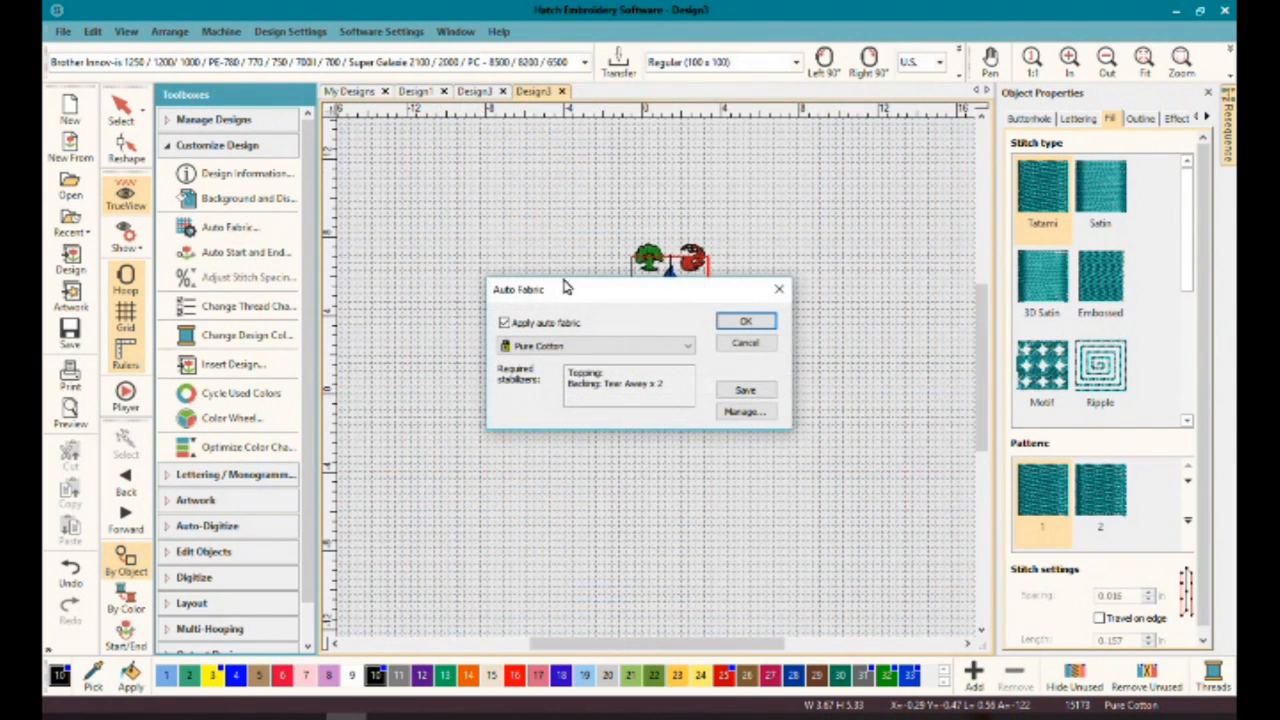
click(612, 346)
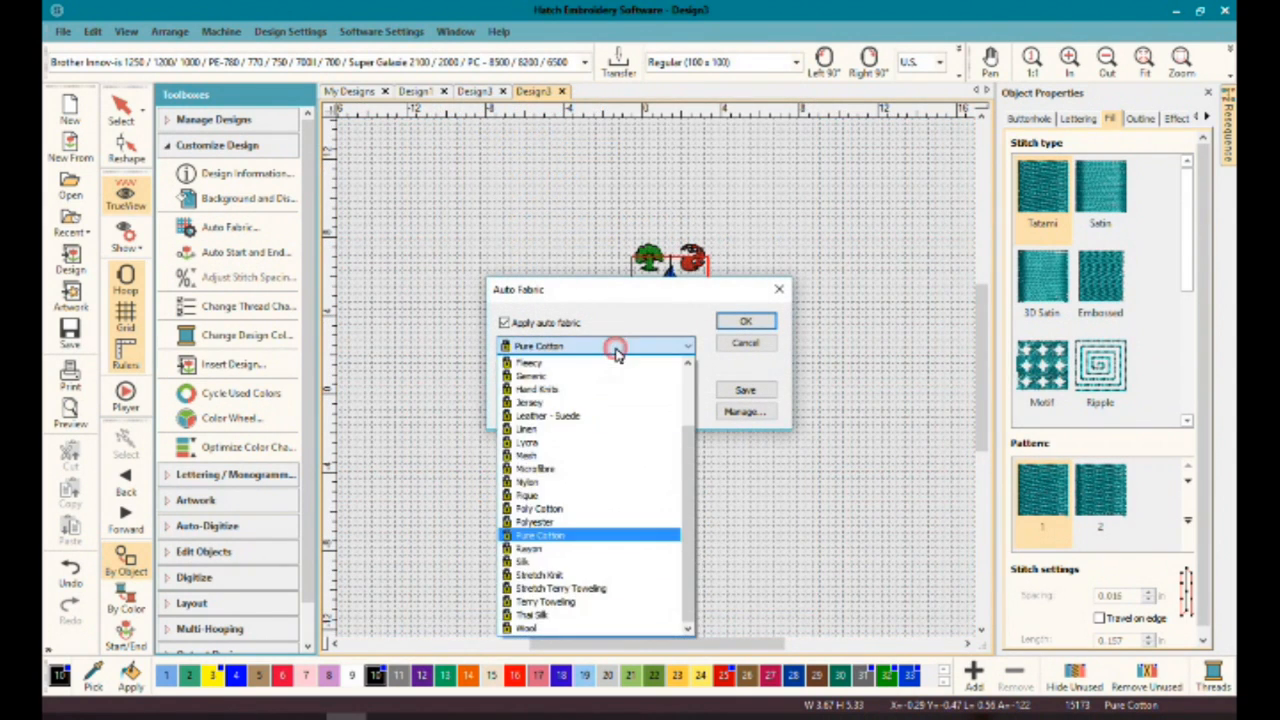
click(574, 538)
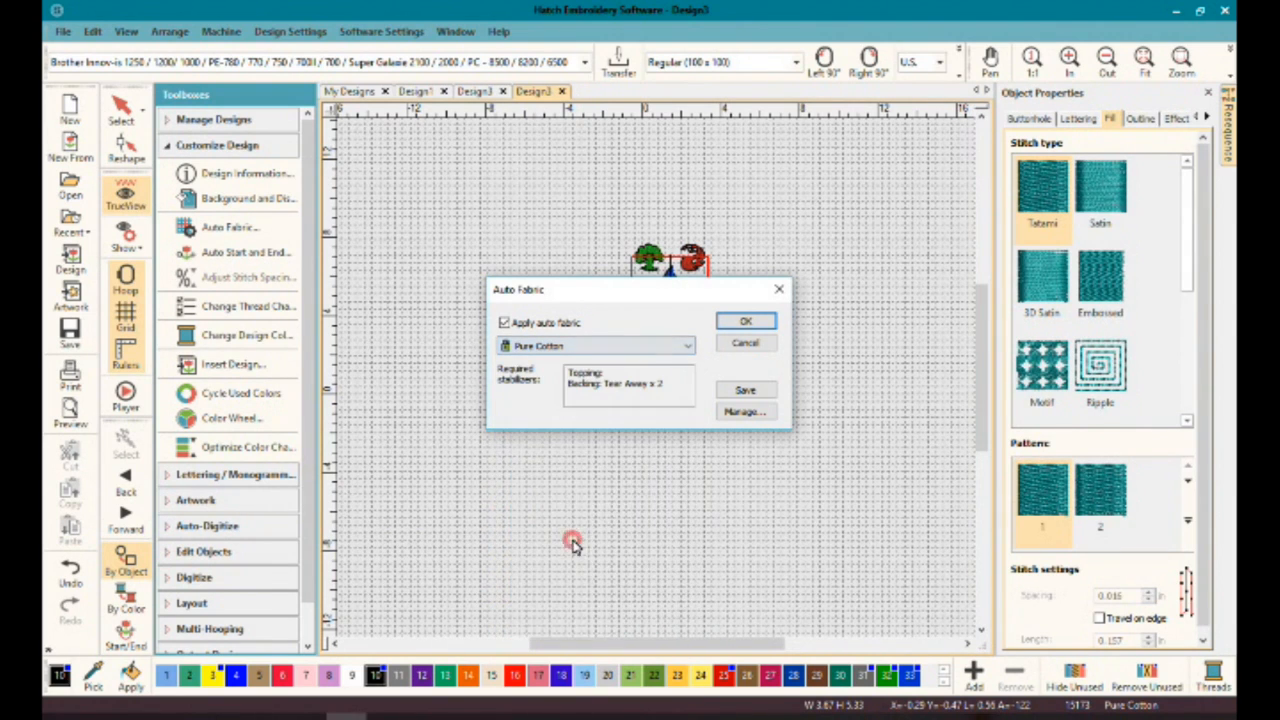
click(745, 343)
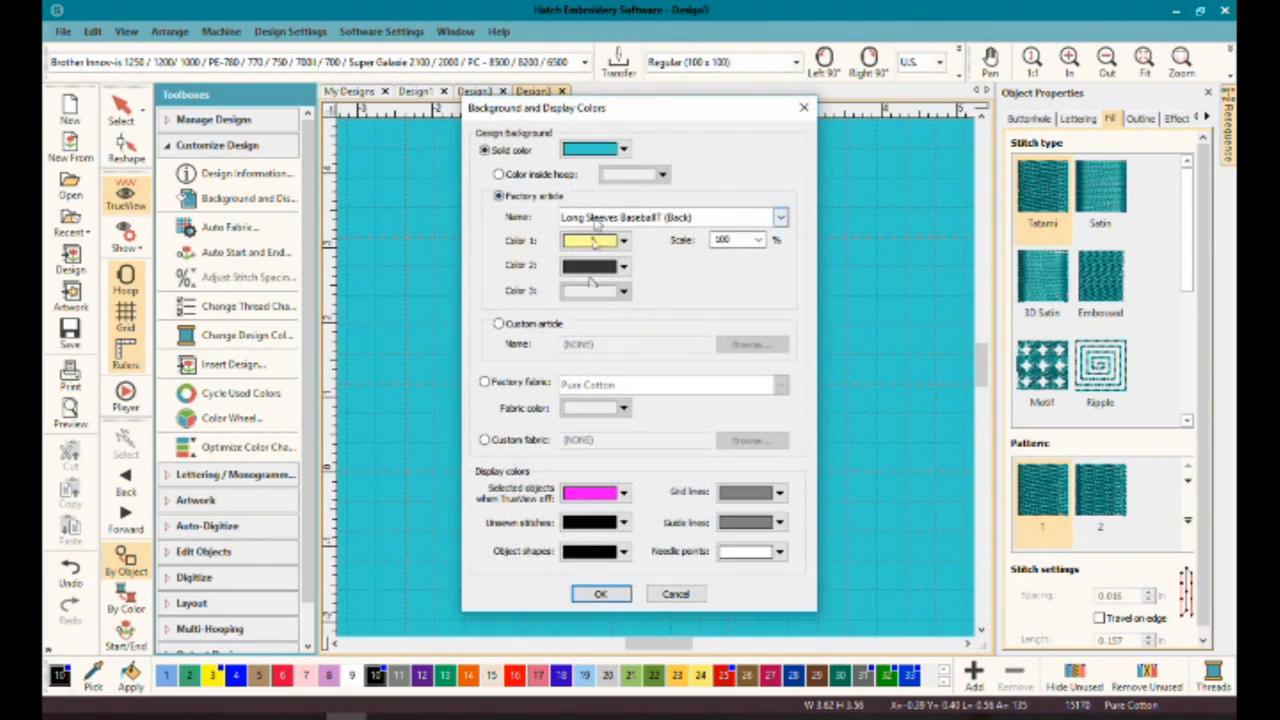
Step: Apply the long-sleeve baseball shirt background and move the whole design up onto the shirt's upper back
click(598, 595)
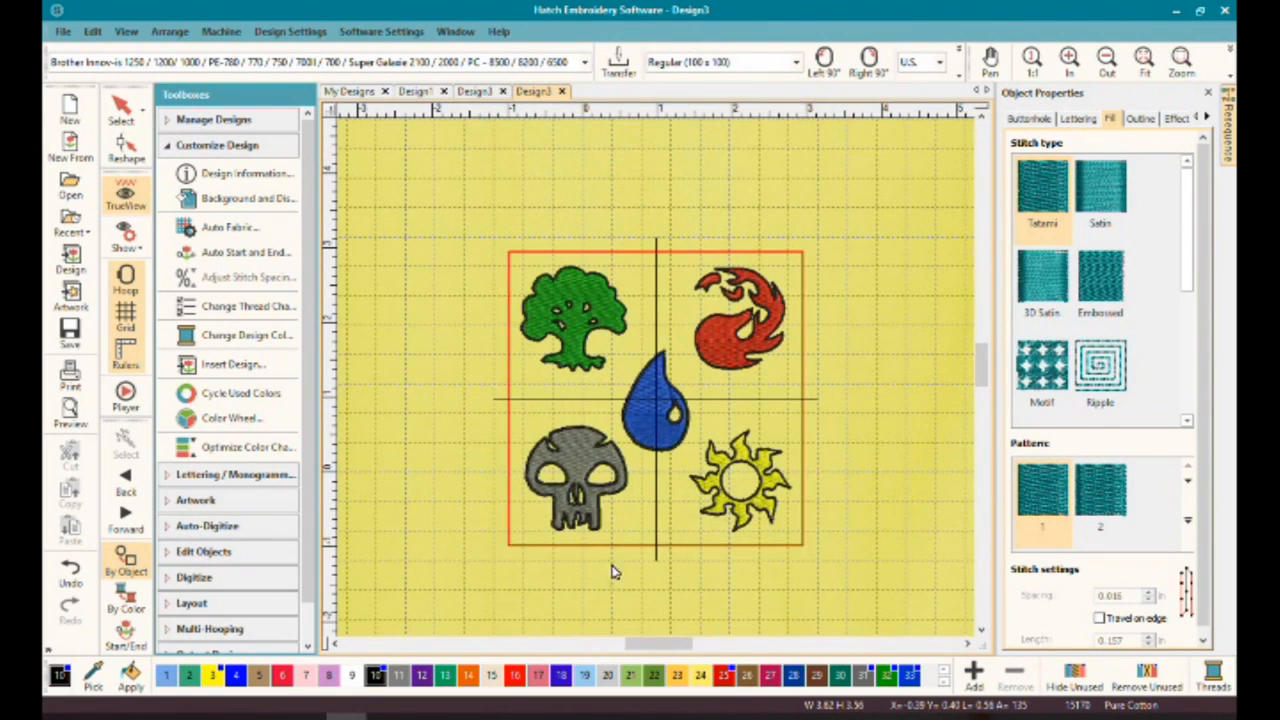
scroll(748, 280, down, 6)
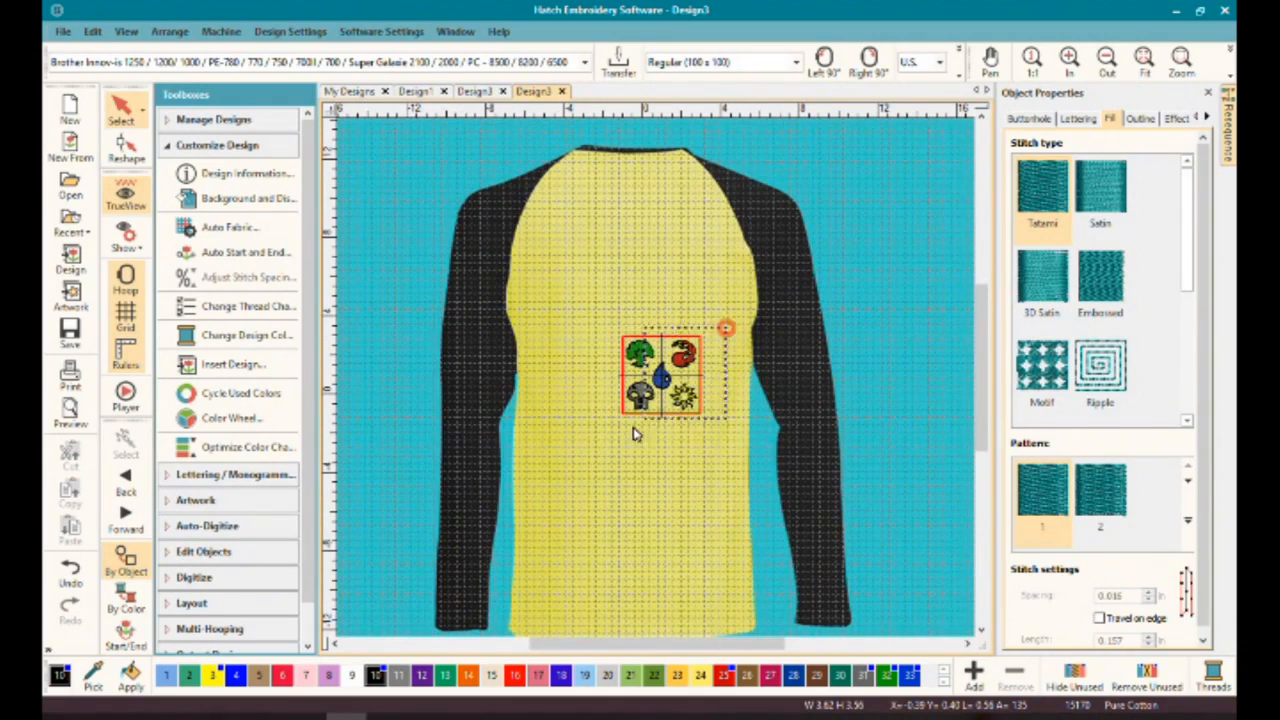
click(636, 372)
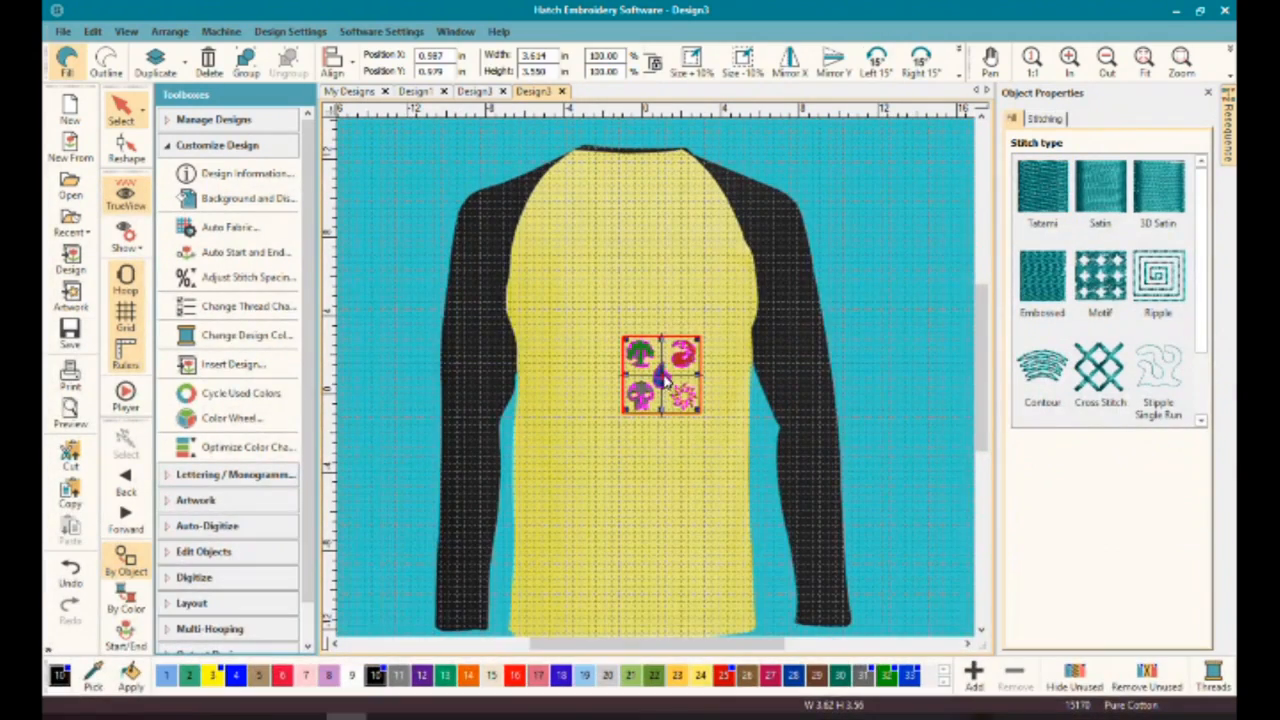
drag(669, 367, 670, 286)
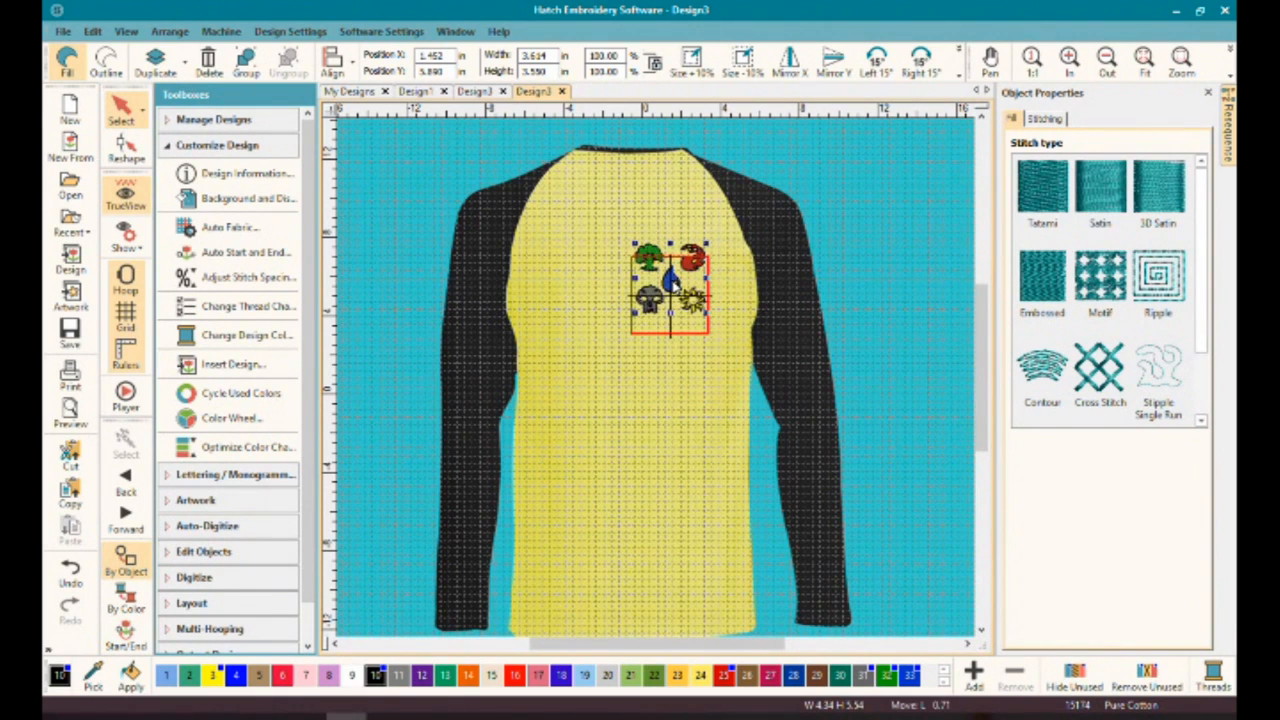
click(685, 415)
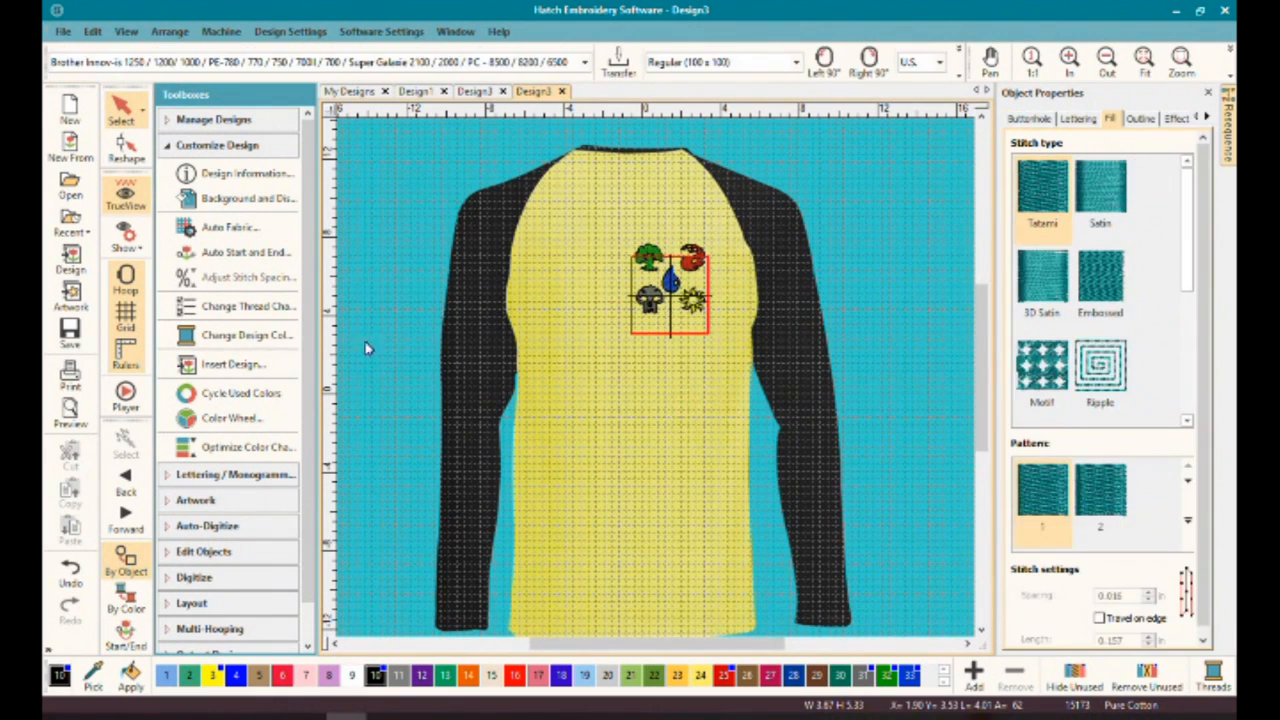
Step: Change the design background to the Pure Cotton factory fabric
click(247, 200)
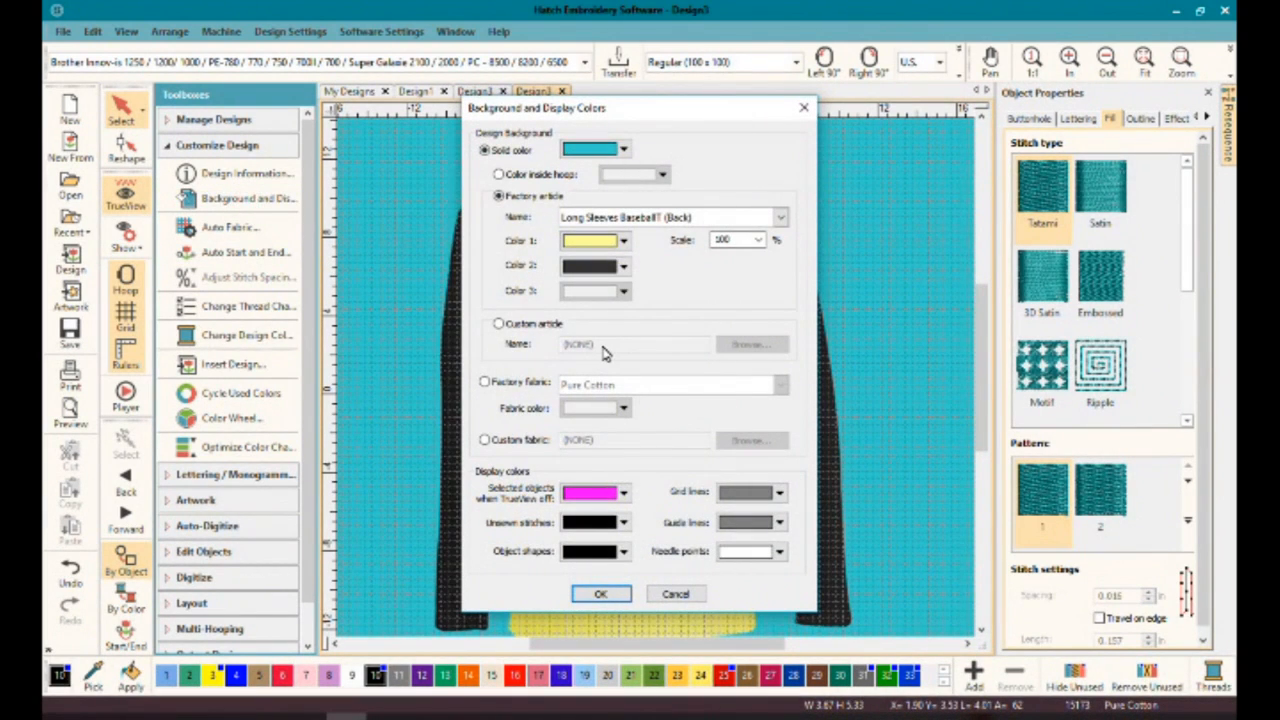
click(485, 383)
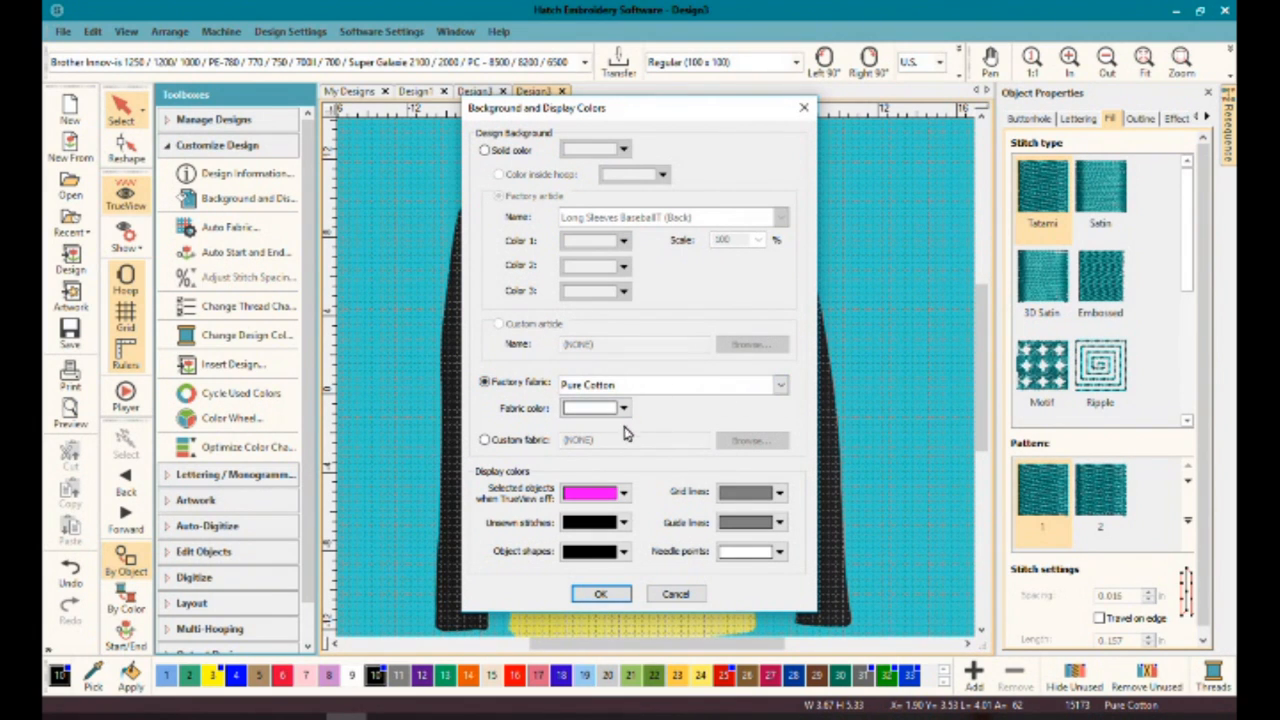
click(606, 595)
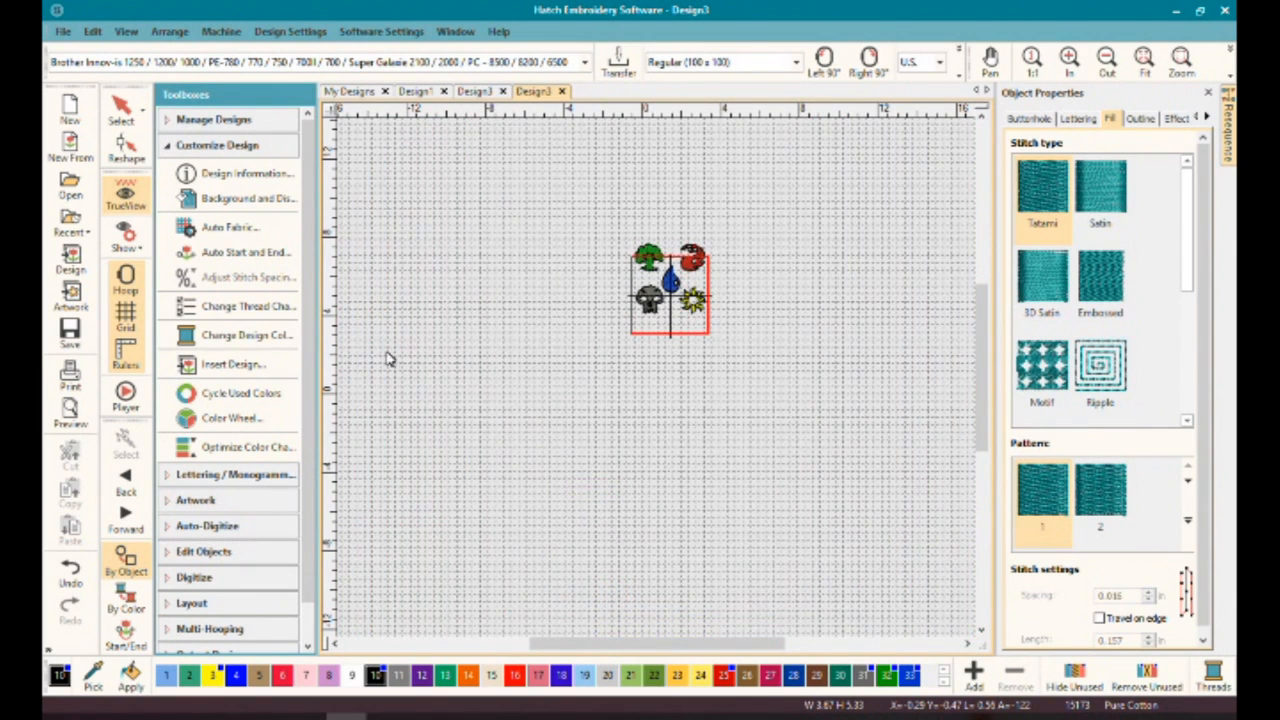
Step: Apply auto fabric to the design with Pure Cotton as the fabric
click(238, 227)
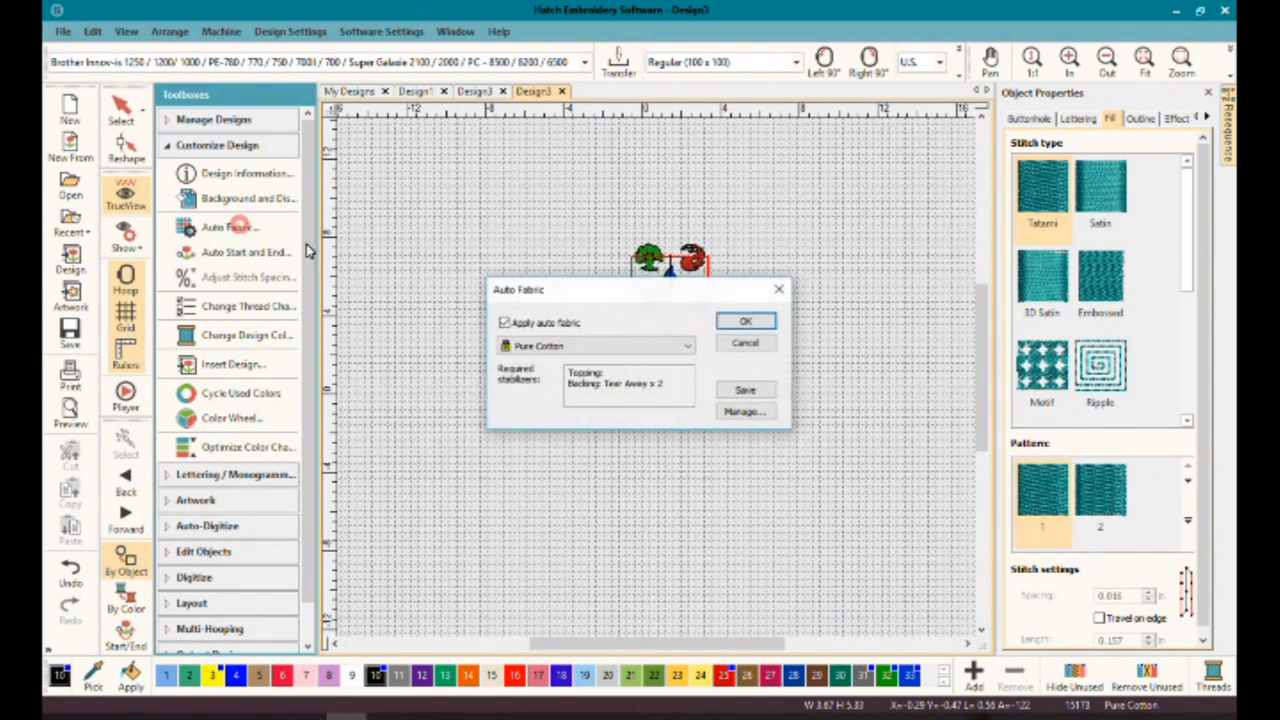
click(612, 347)
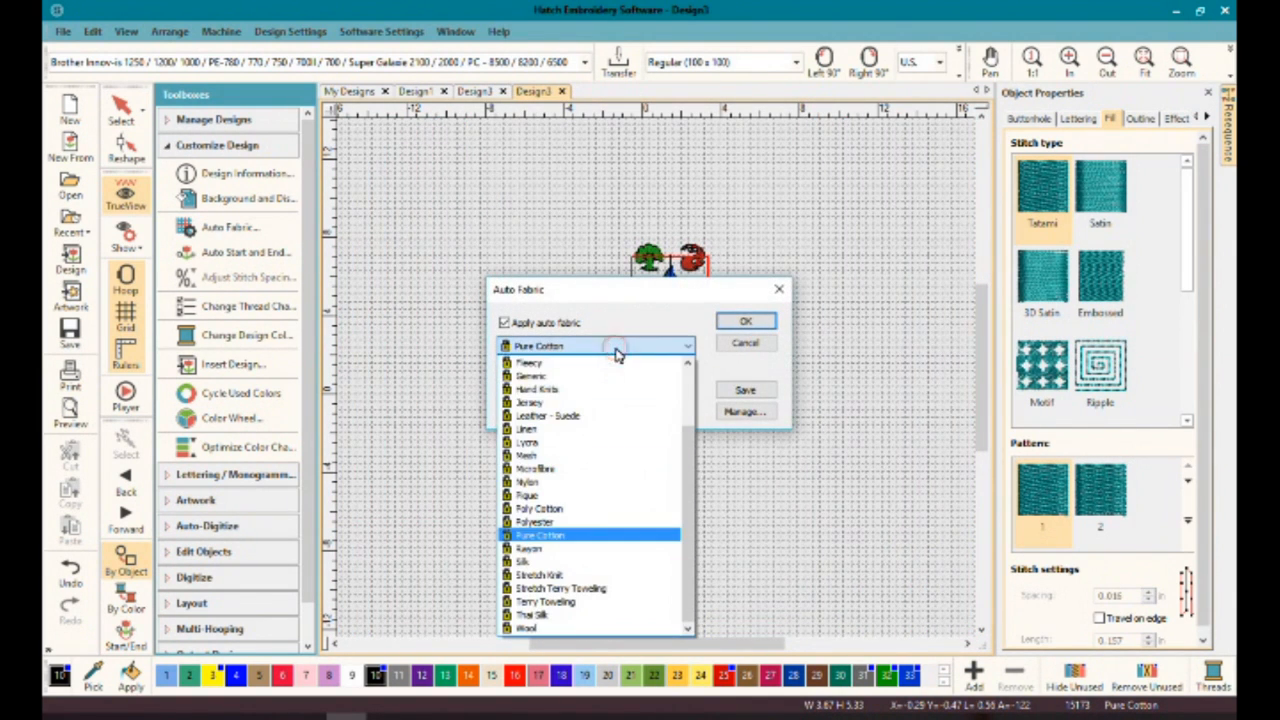
click(573, 537)
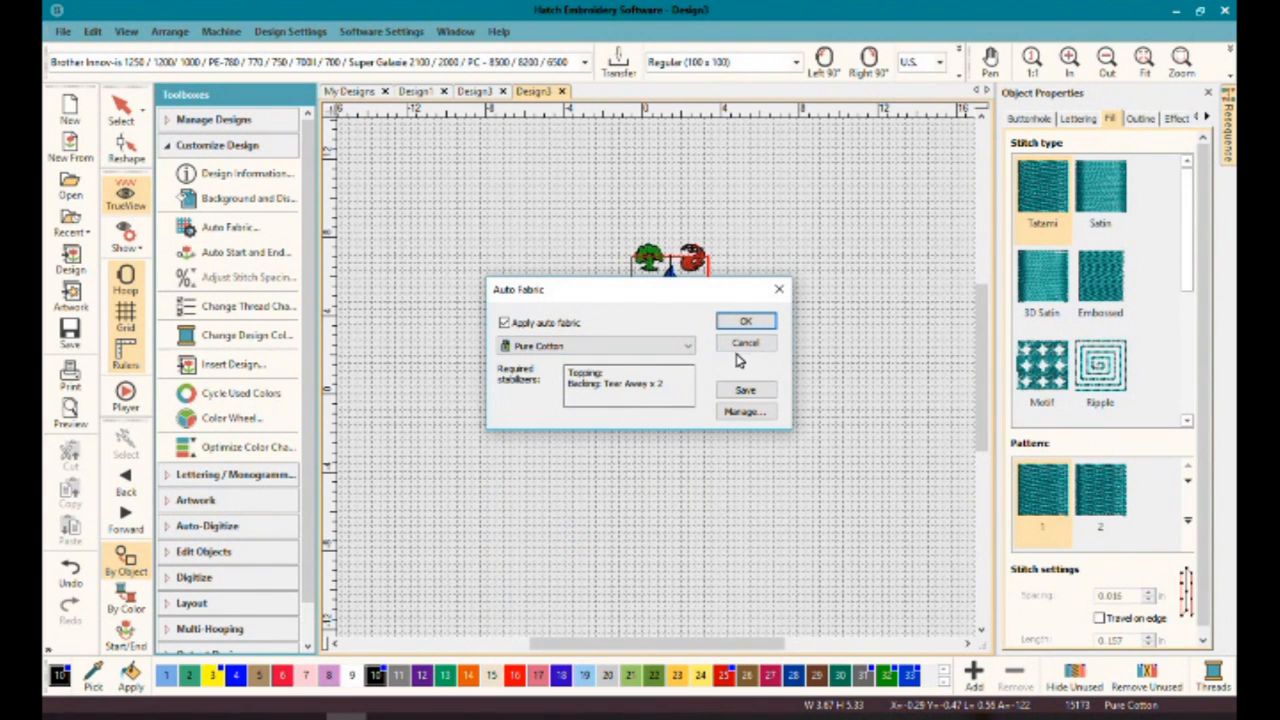
click(745, 321)
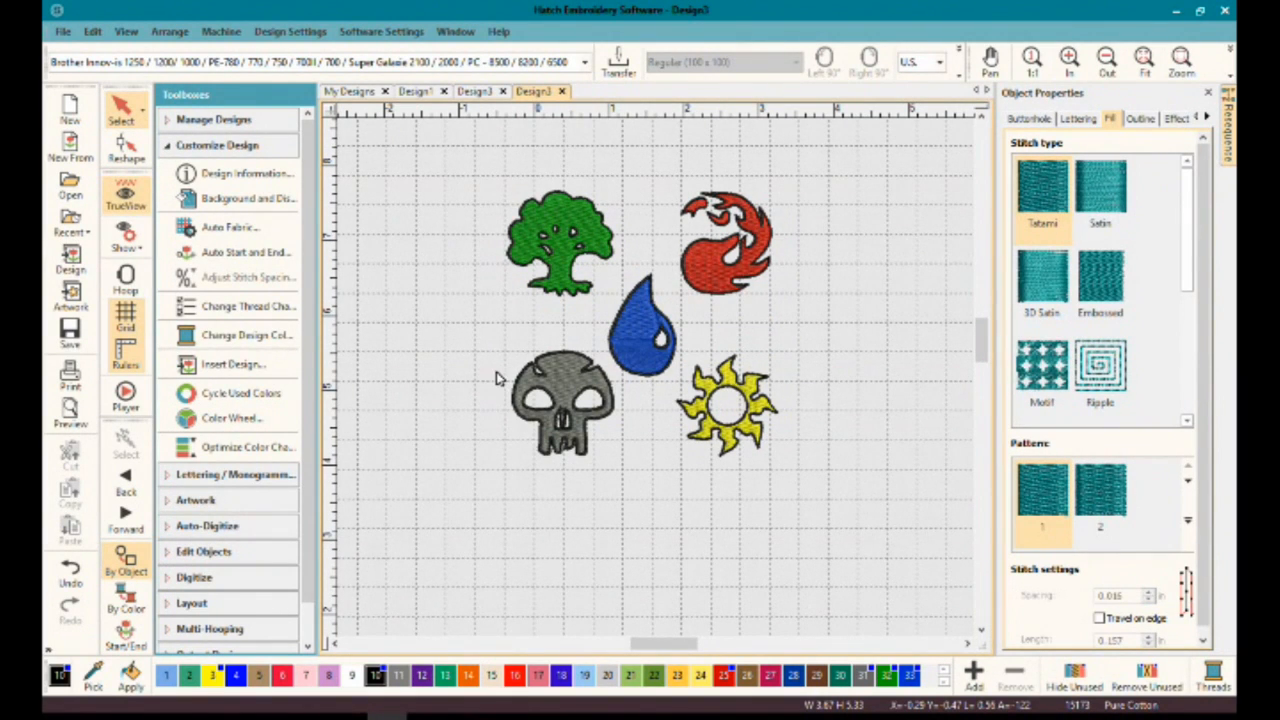
Step: Try the Auto Start and End start positions: first stitch, preset points and digitized start, ending on the center auto start point
click(267, 256)
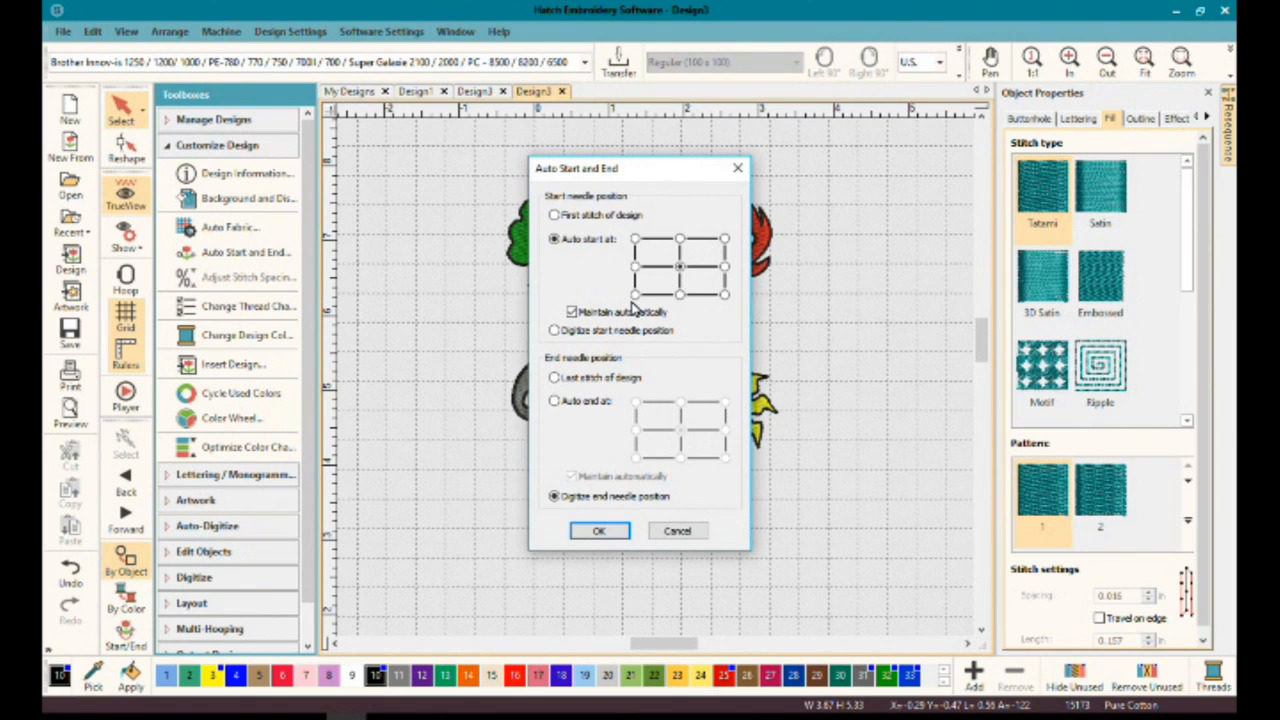
click(555, 216)
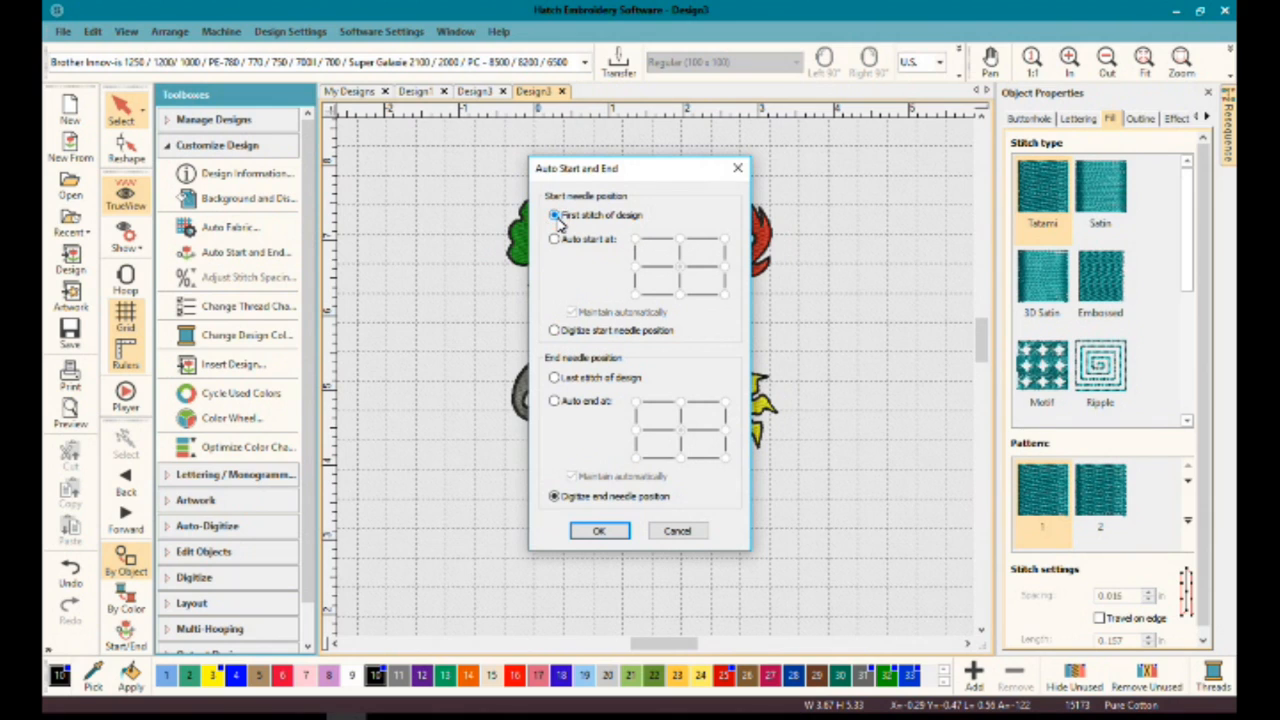
click(556, 240)
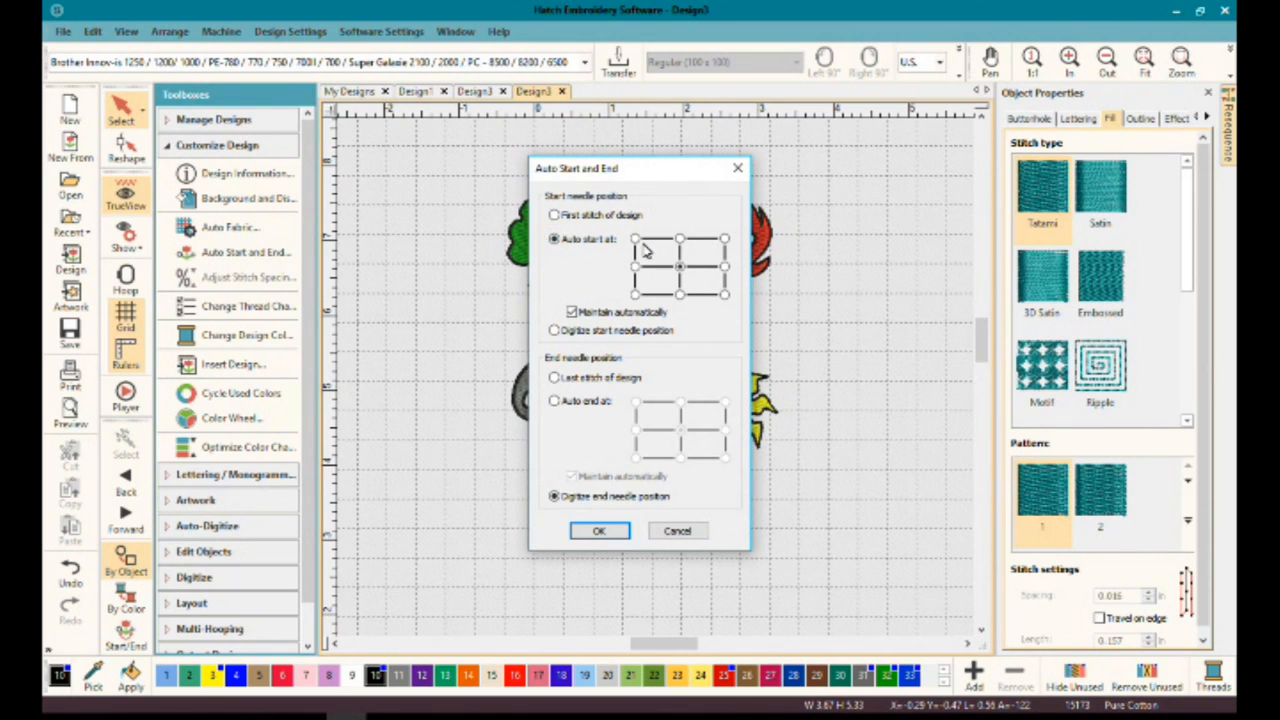
click(680, 240)
click(635, 267)
click(680, 267)
click(555, 331)
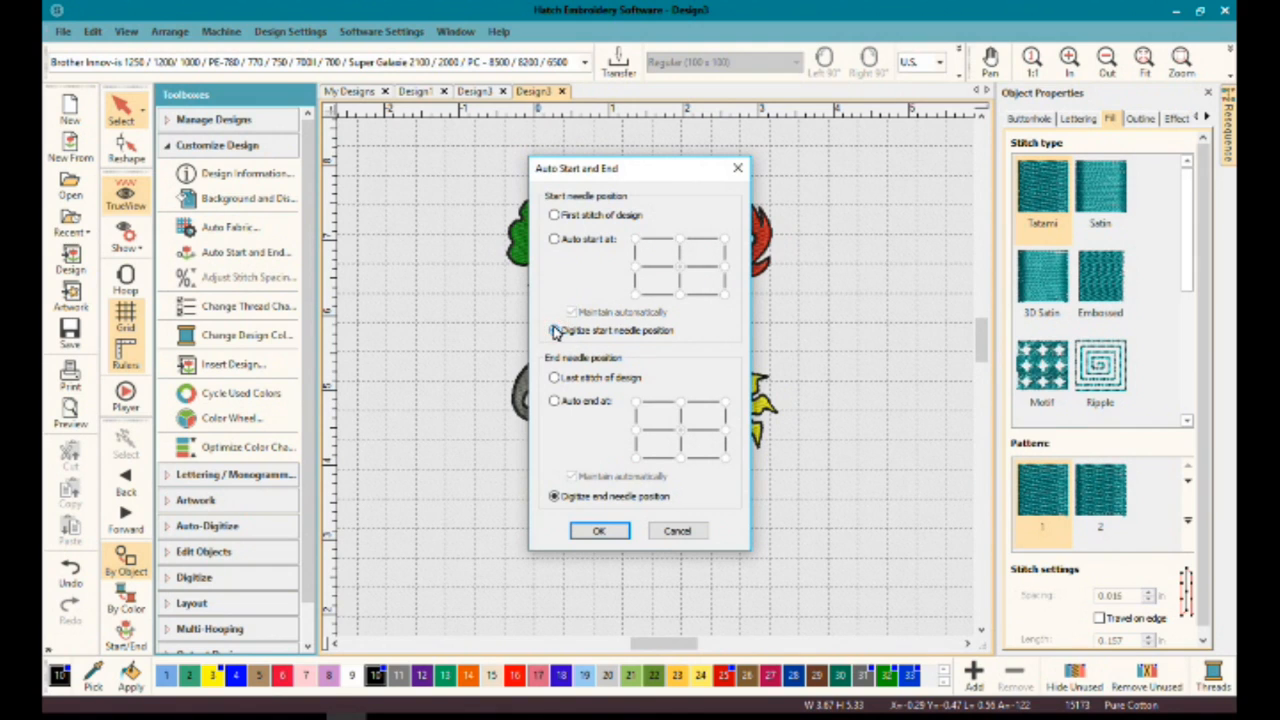
click(554, 240)
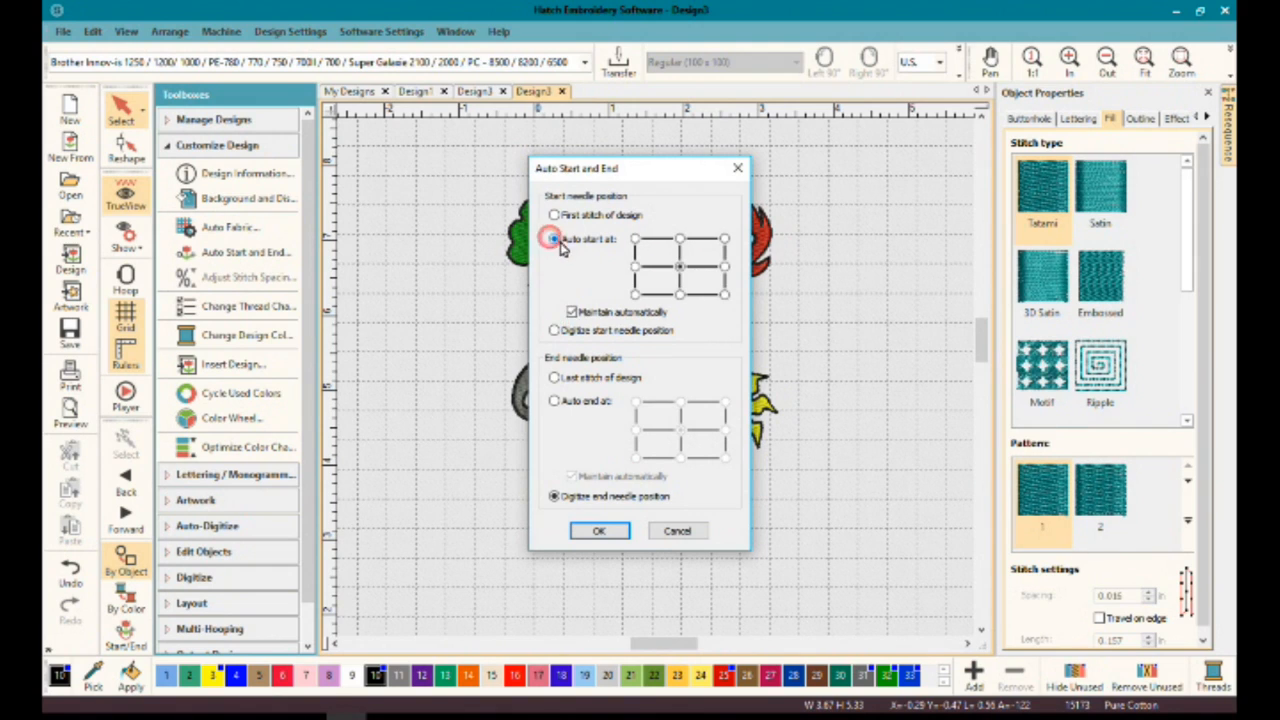
Step: Try the auto end needle position, return to Digitize end needle position, and discard the start and end settings
click(555, 402)
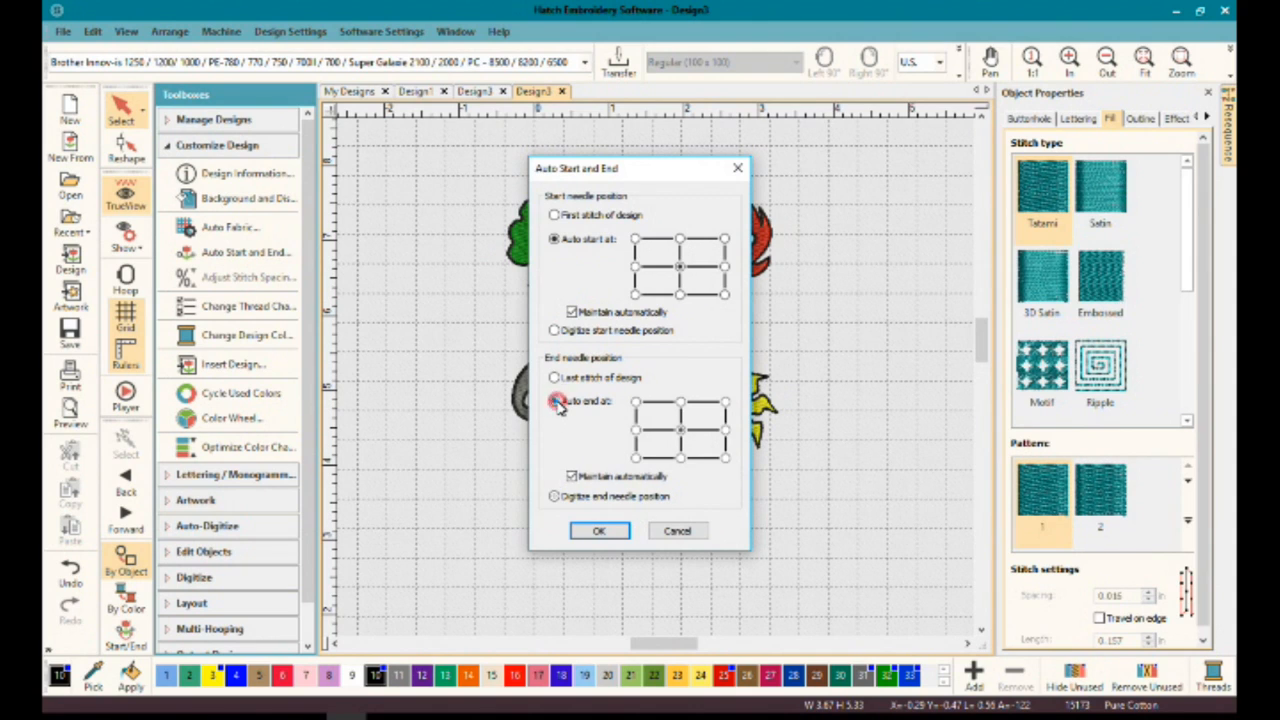
click(556, 497)
click(676, 531)
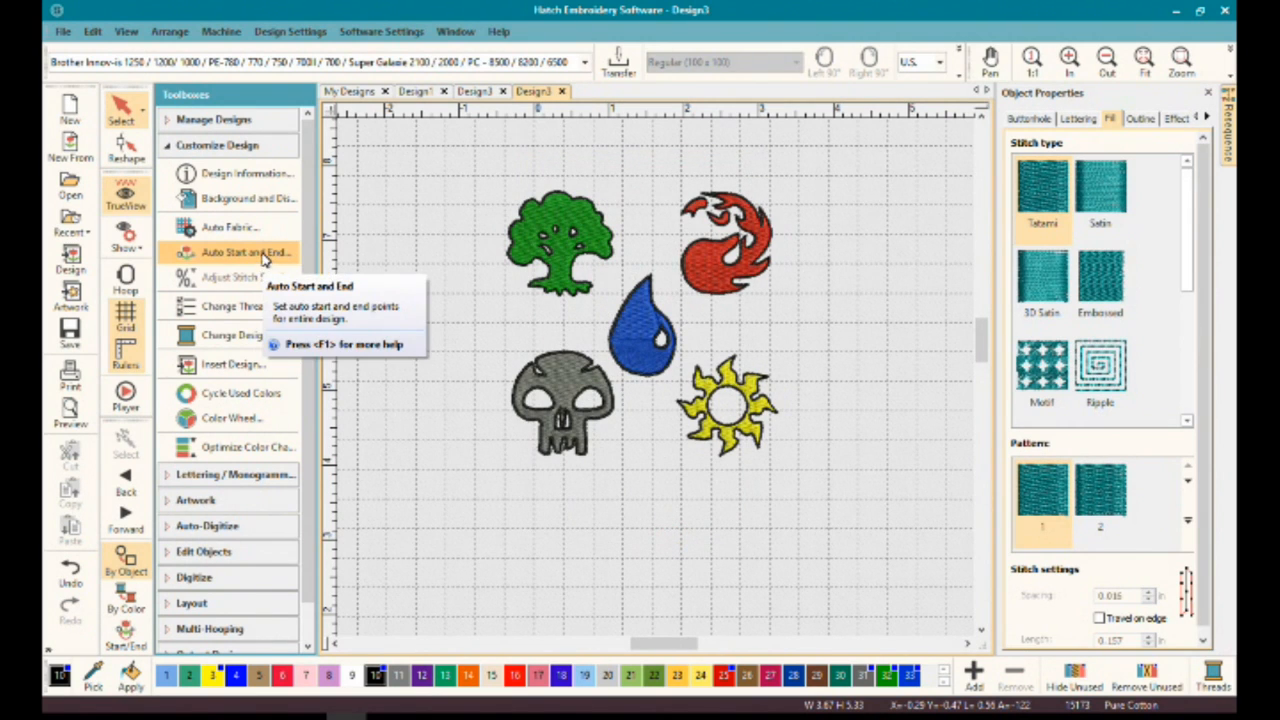
Step: Open the online help for Auto Start and End and read its start and end needle position methods
key(F1)
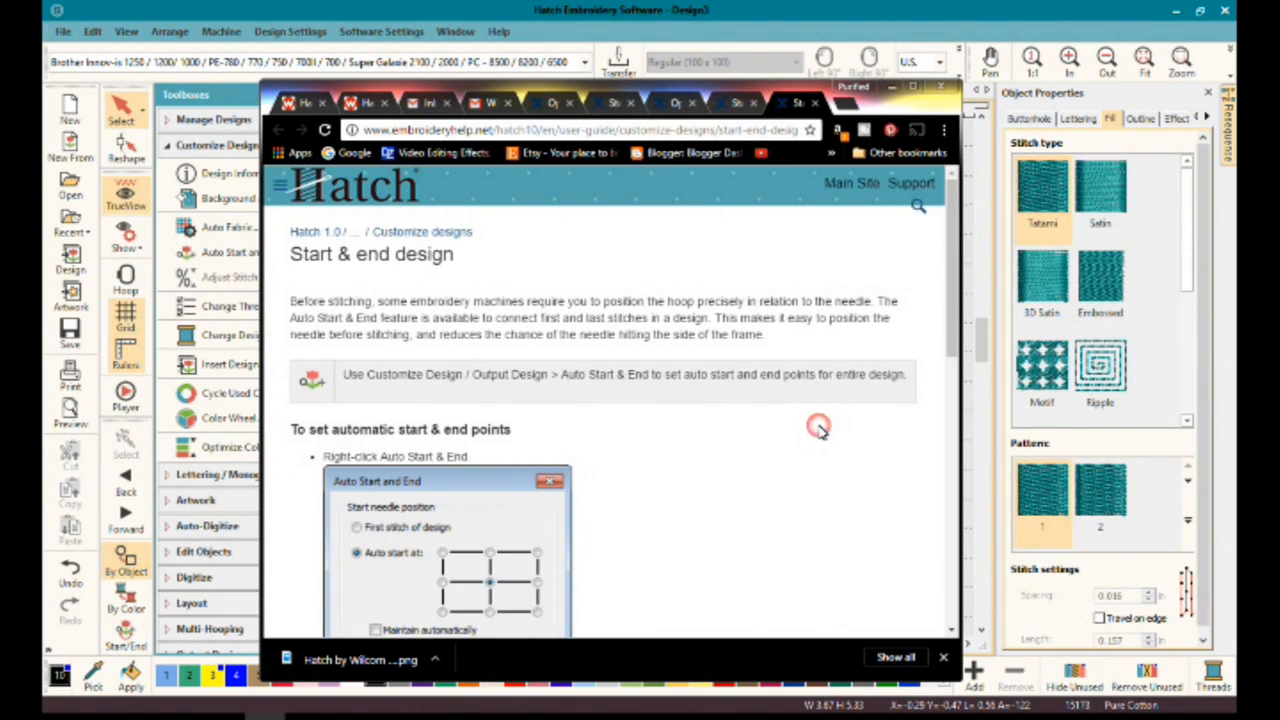
scroll(820, 431, down, 1)
scroll(820, 431, down, 1)
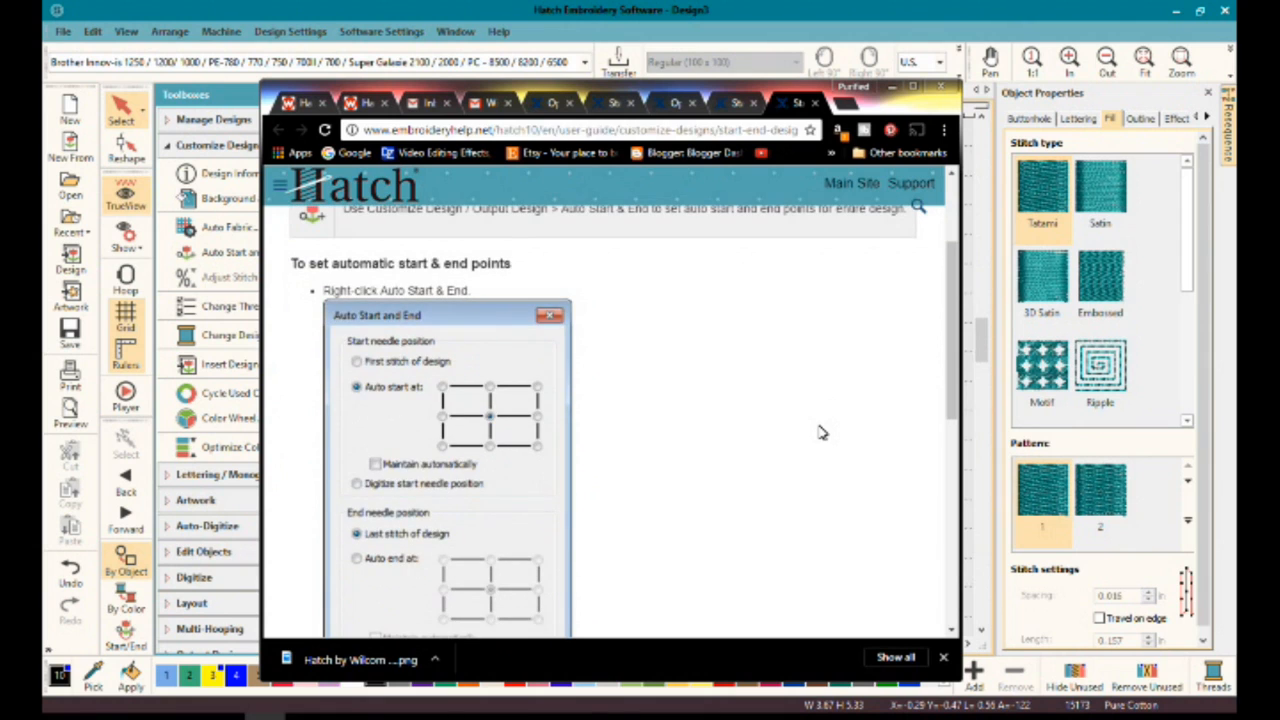
scroll(820, 431, down, 1)
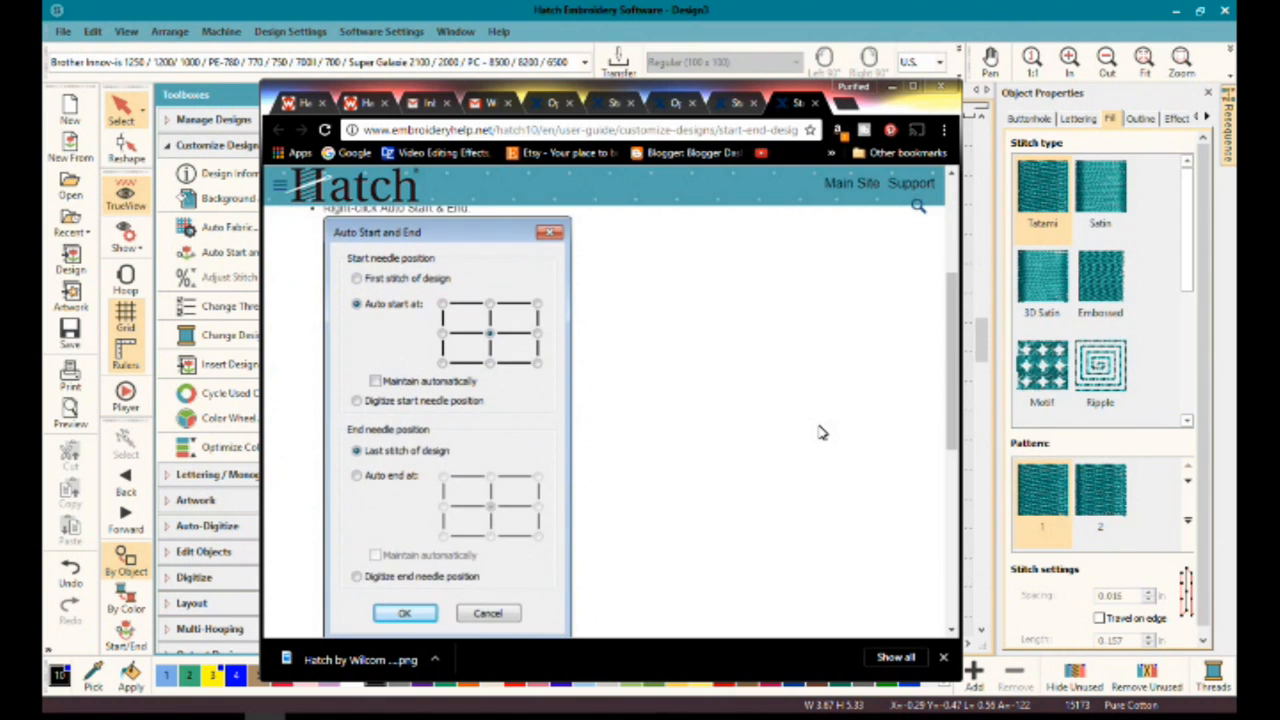
scroll(820, 431, down, 1)
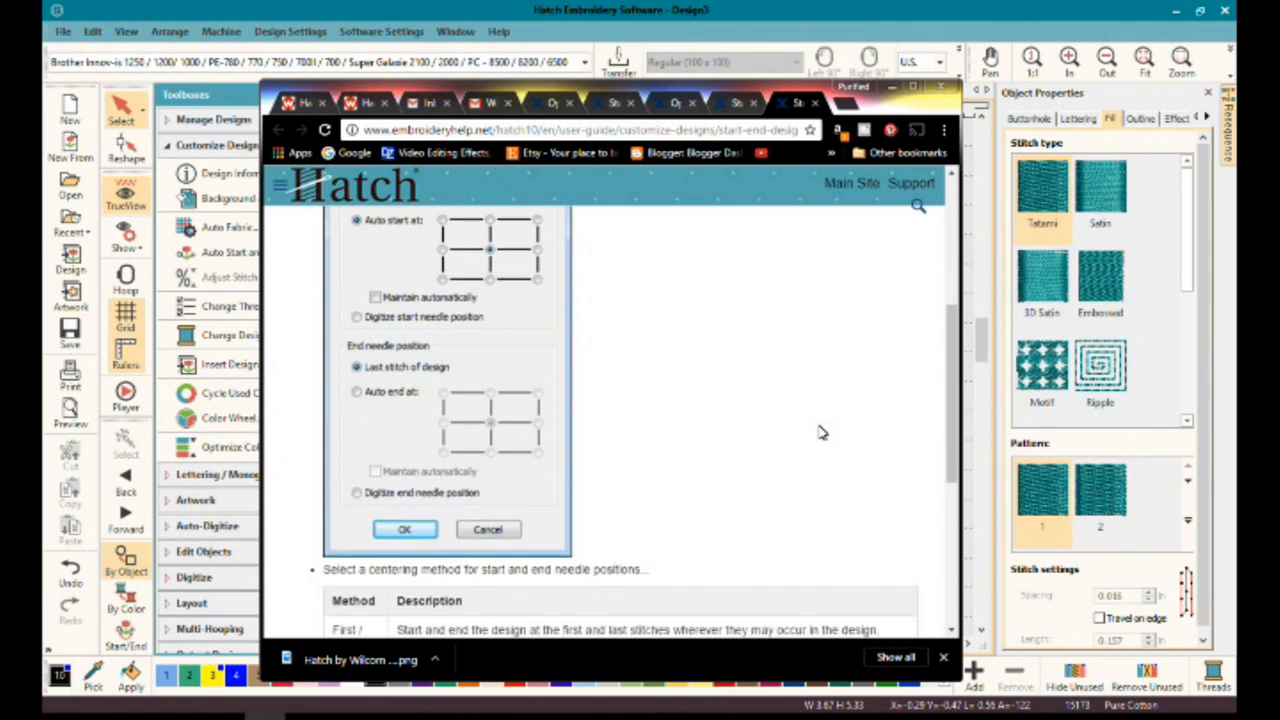
scroll(820, 431, down, 1)
scroll(820, 431, down, 1)
scroll(820, 431, down, 1)
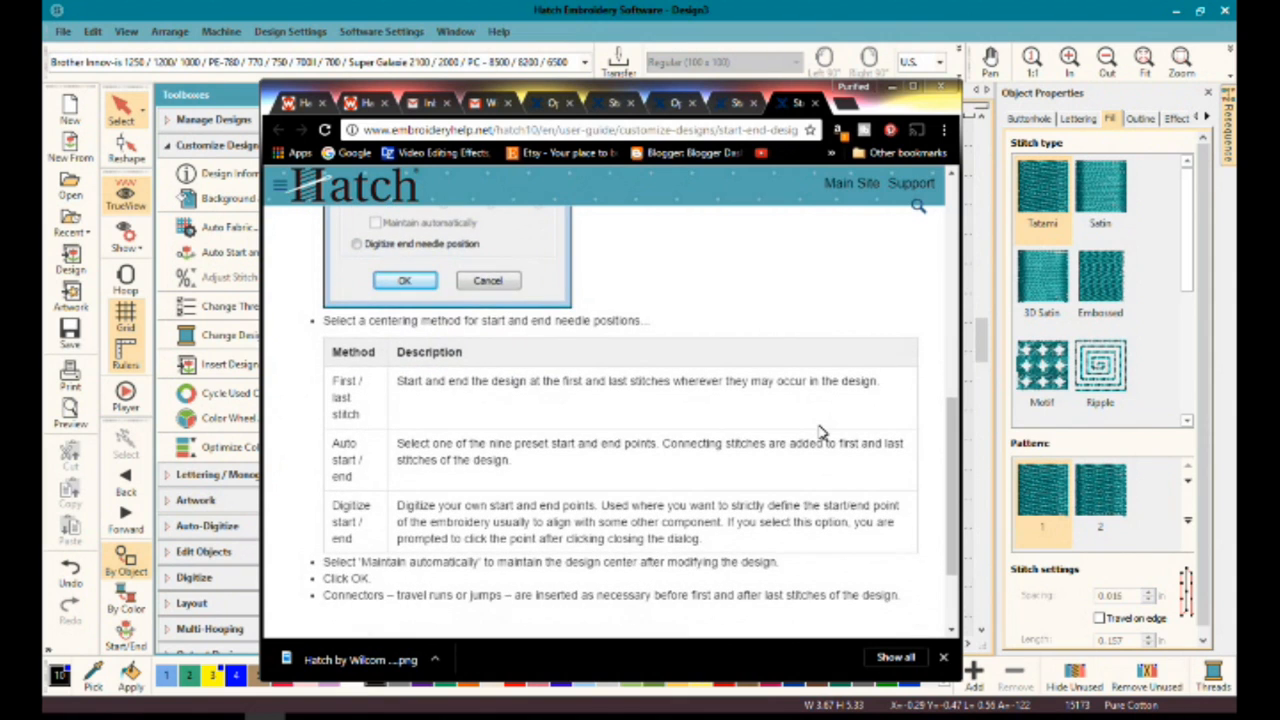
scroll(820, 431, down, 1)
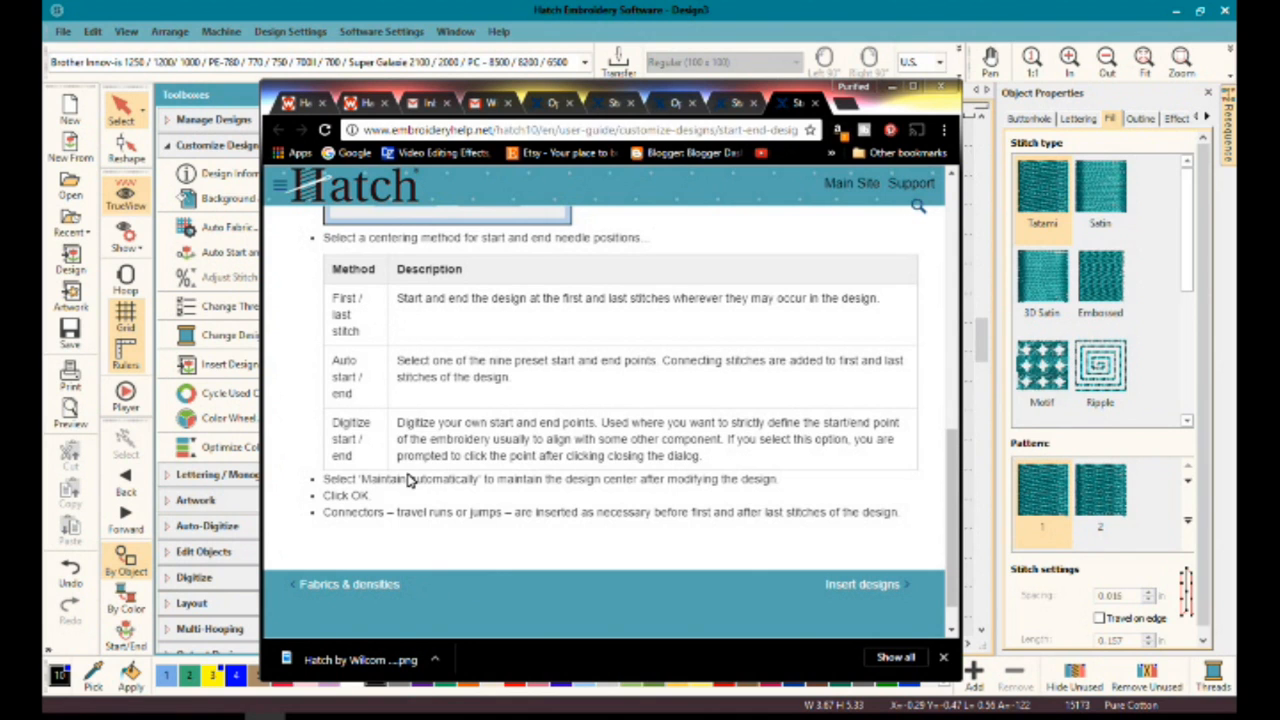
scroll(591, 425, up, 5)
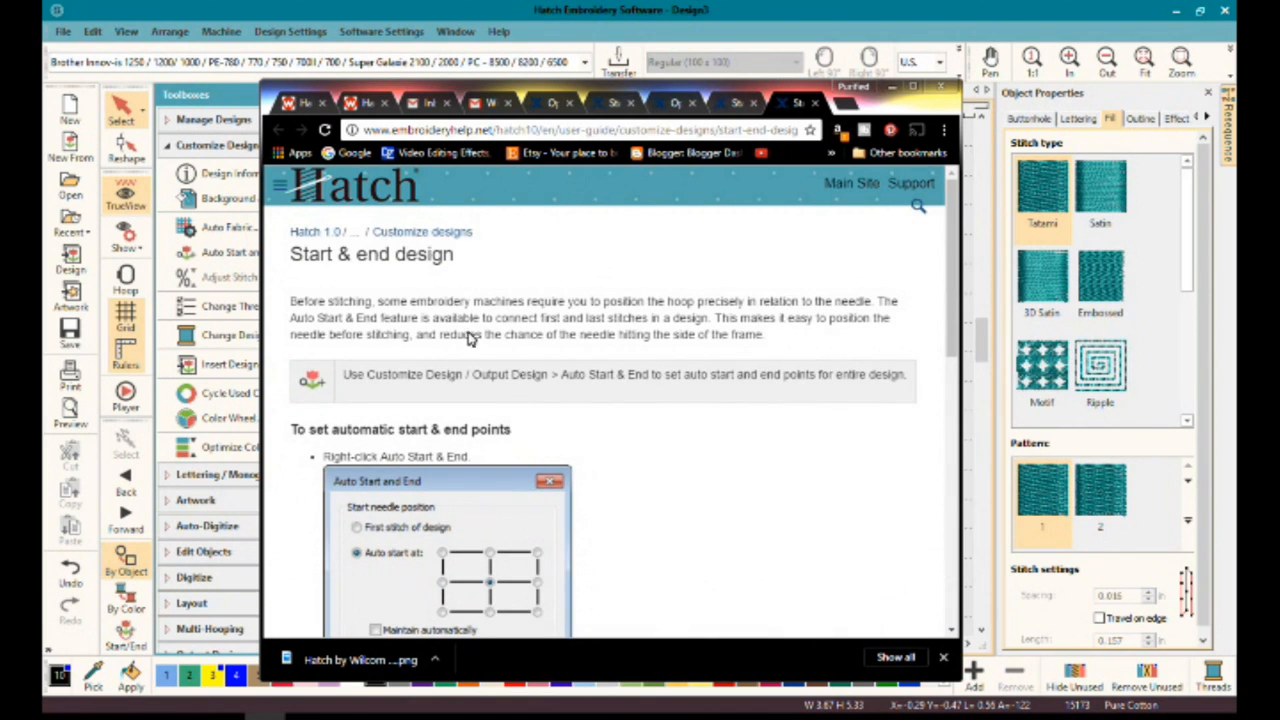
Step: Go to the Hatch 1.0 help home page and look through its setup, getting started, projects and user guide topics
click(322, 234)
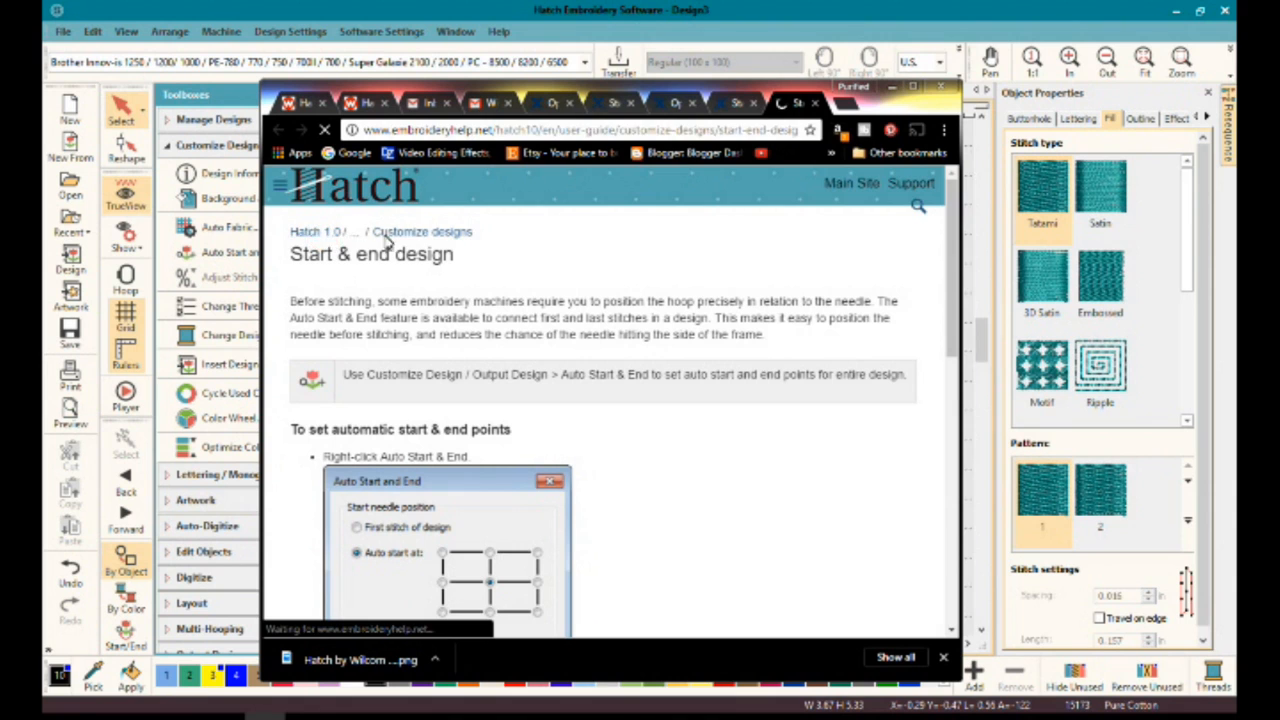
scroll(660, 350, down, 1)
scroll(675, 350, down, 3)
scroll(675, 352, down, 1)
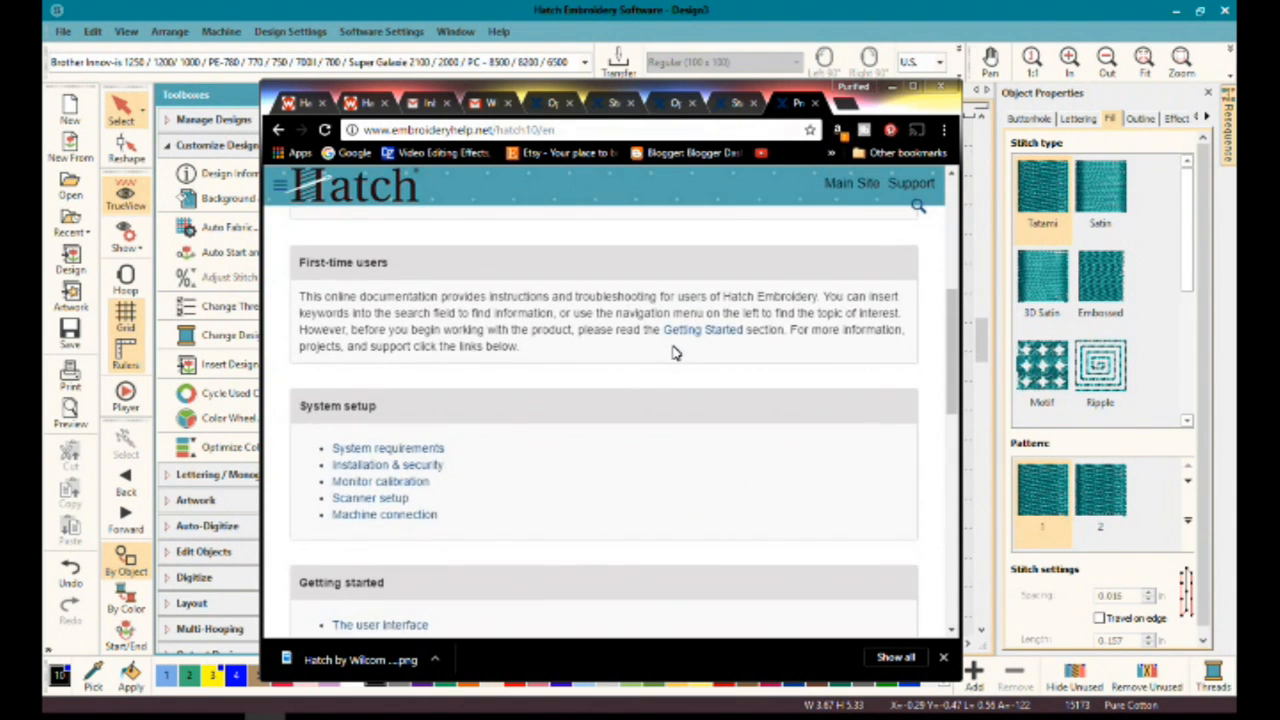
scroll(675, 352, down, 3)
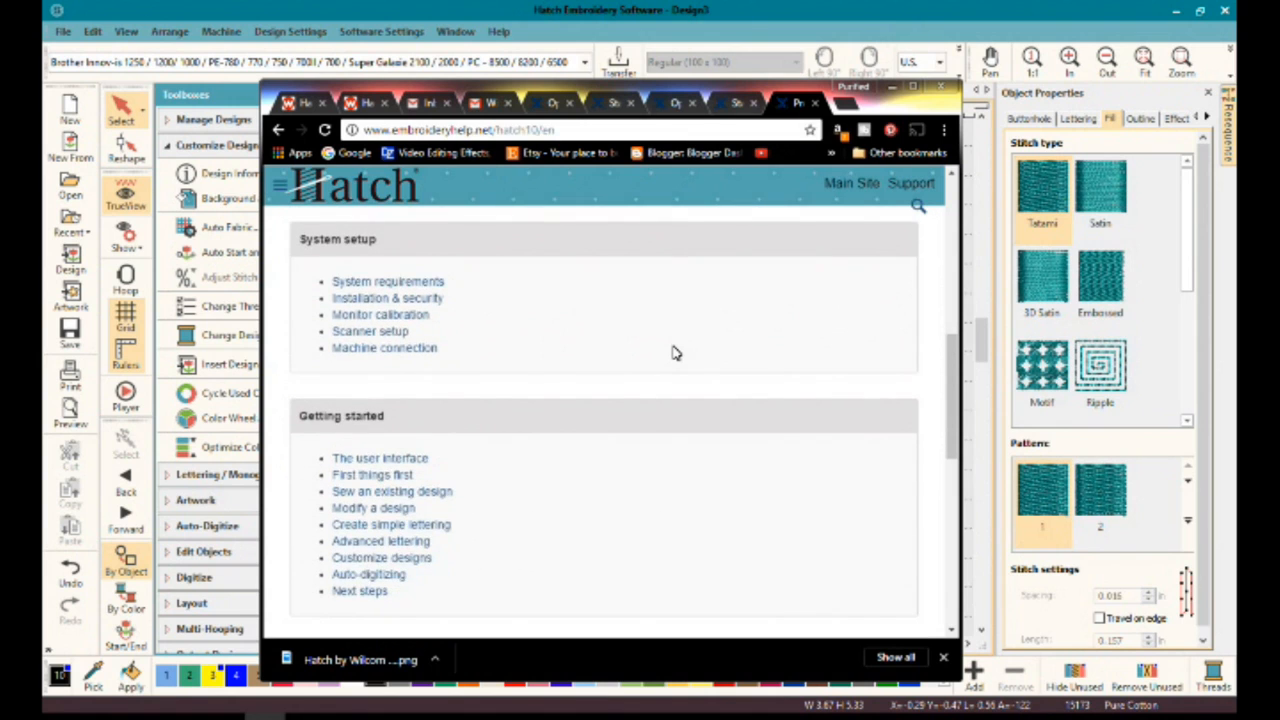
scroll(675, 352, down, 2)
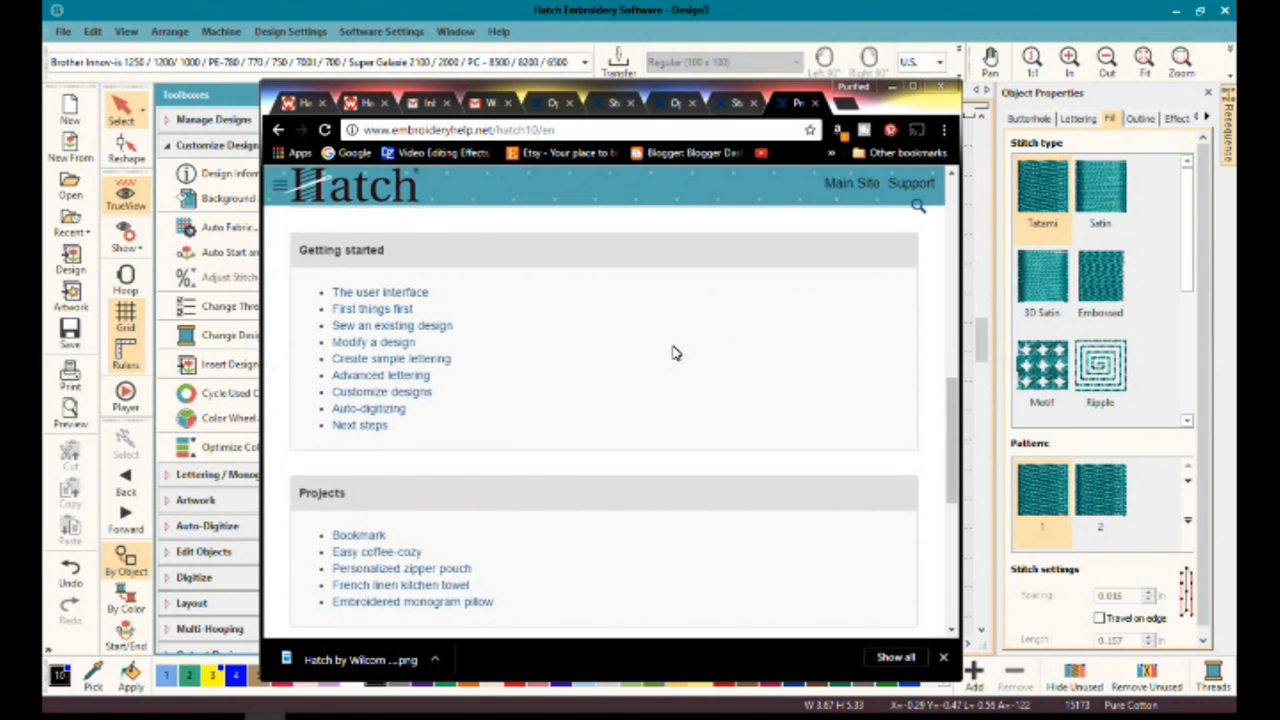
scroll(675, 352, down, 3)
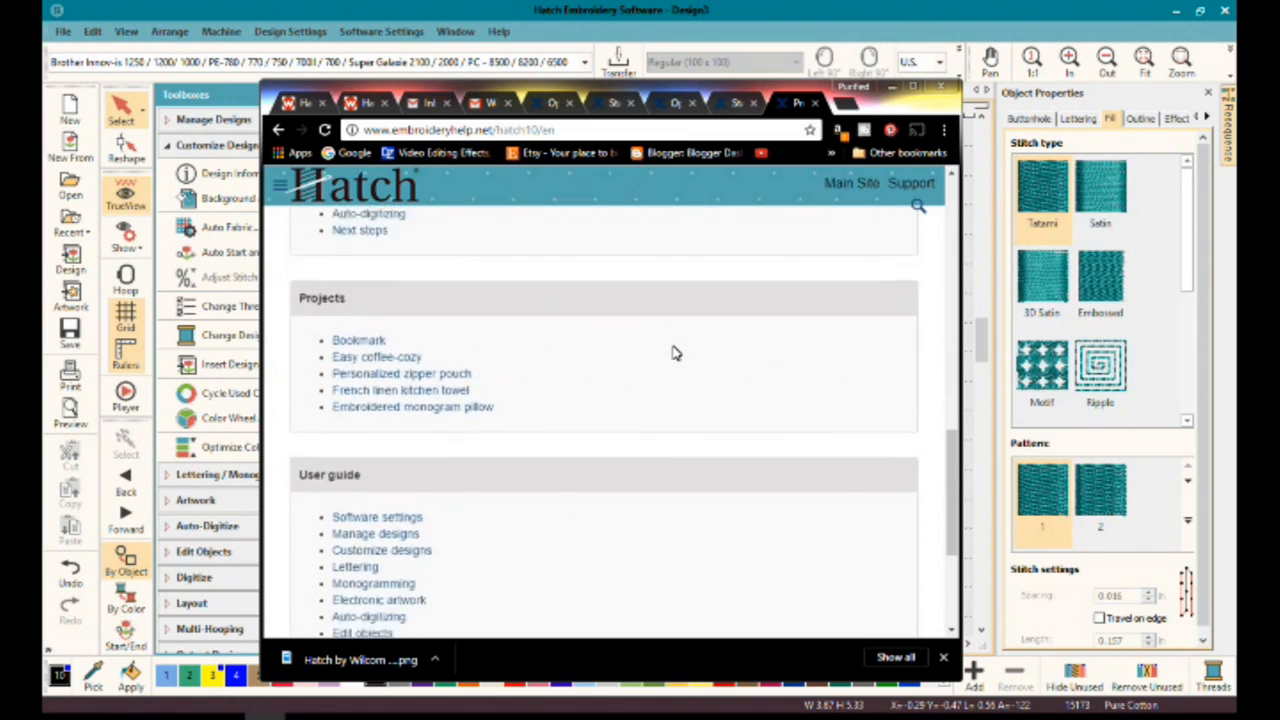
Step: Look through the help page's User guide topics and return to the embroidery design
scroll(680, 350, down, 2)
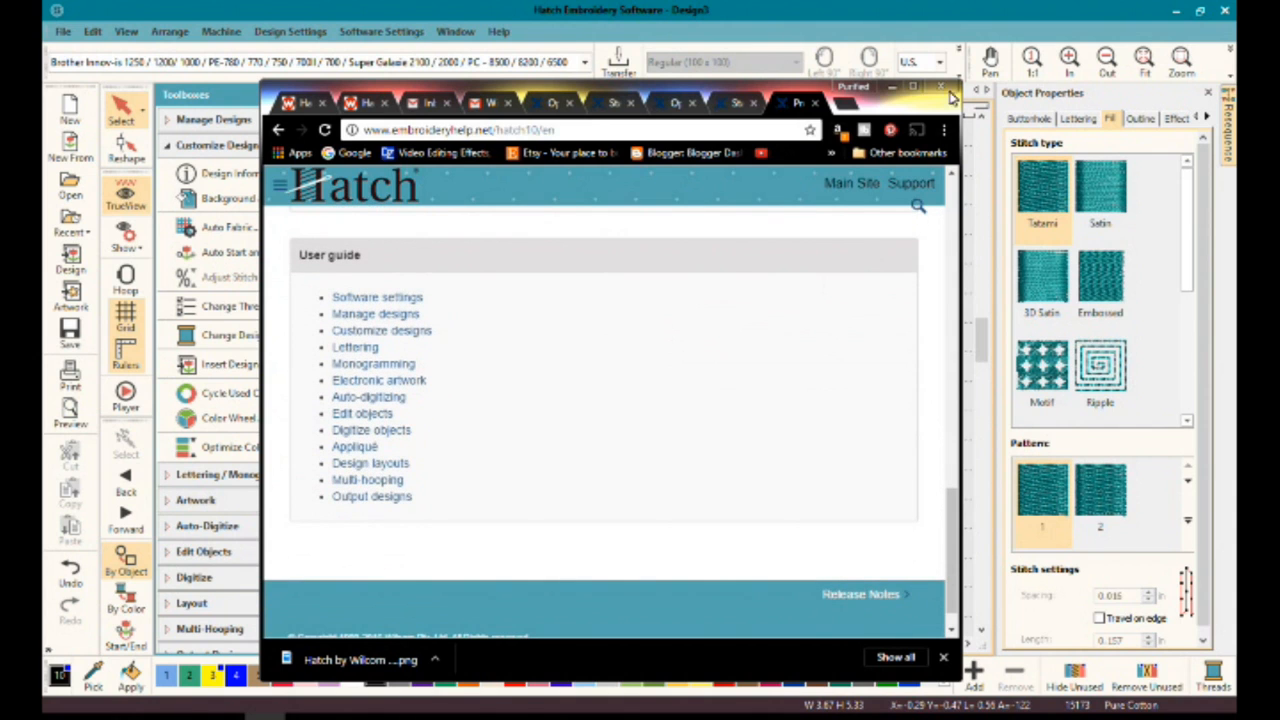
click(893, 88)
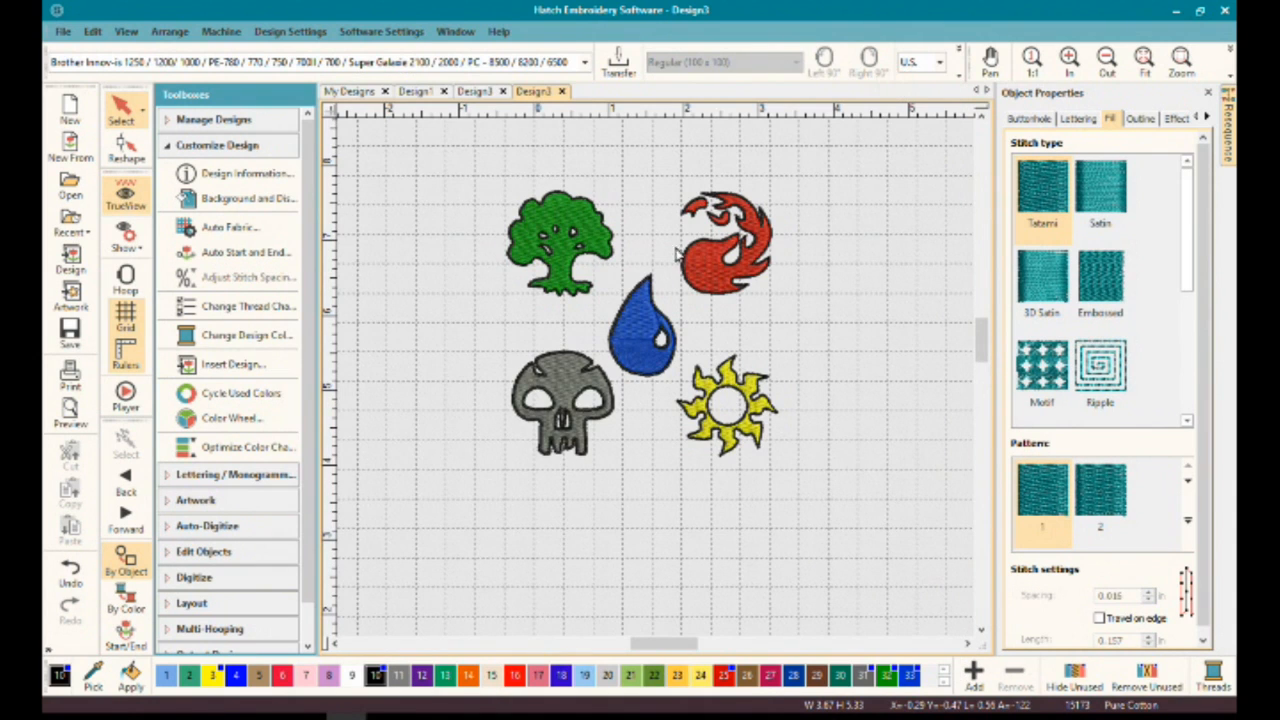
click(560, 254)
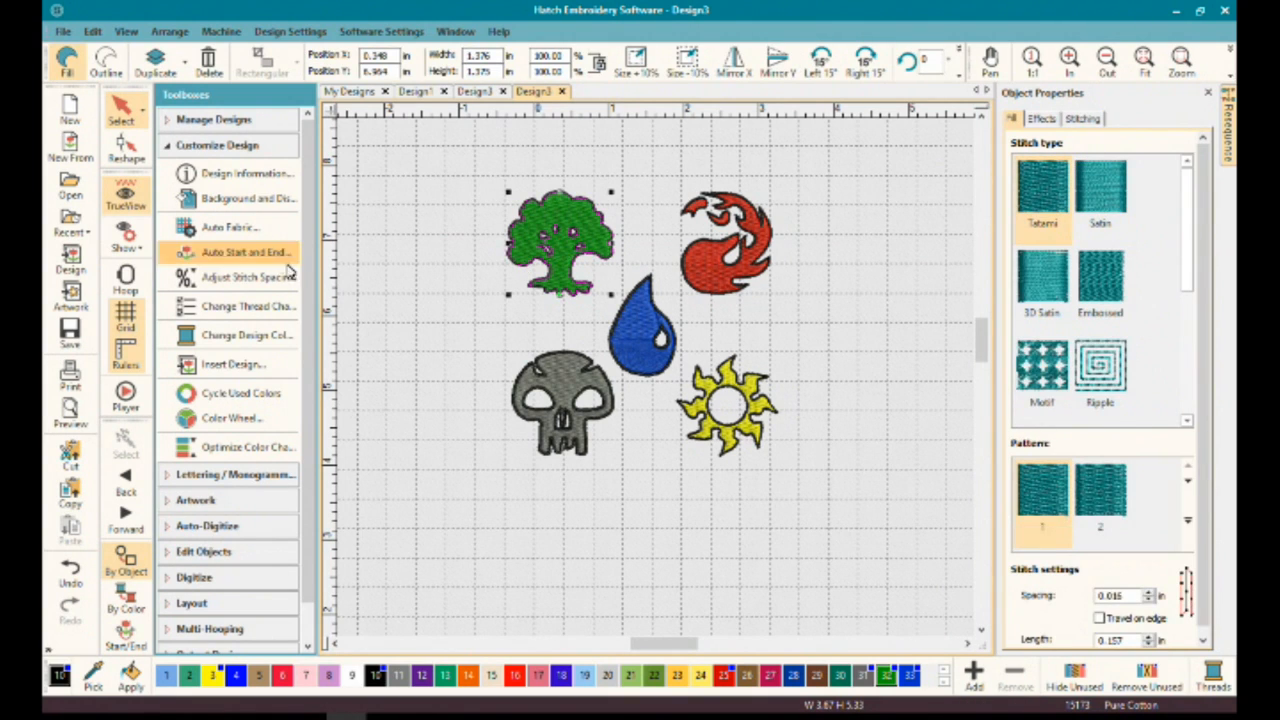
click(249, 287)
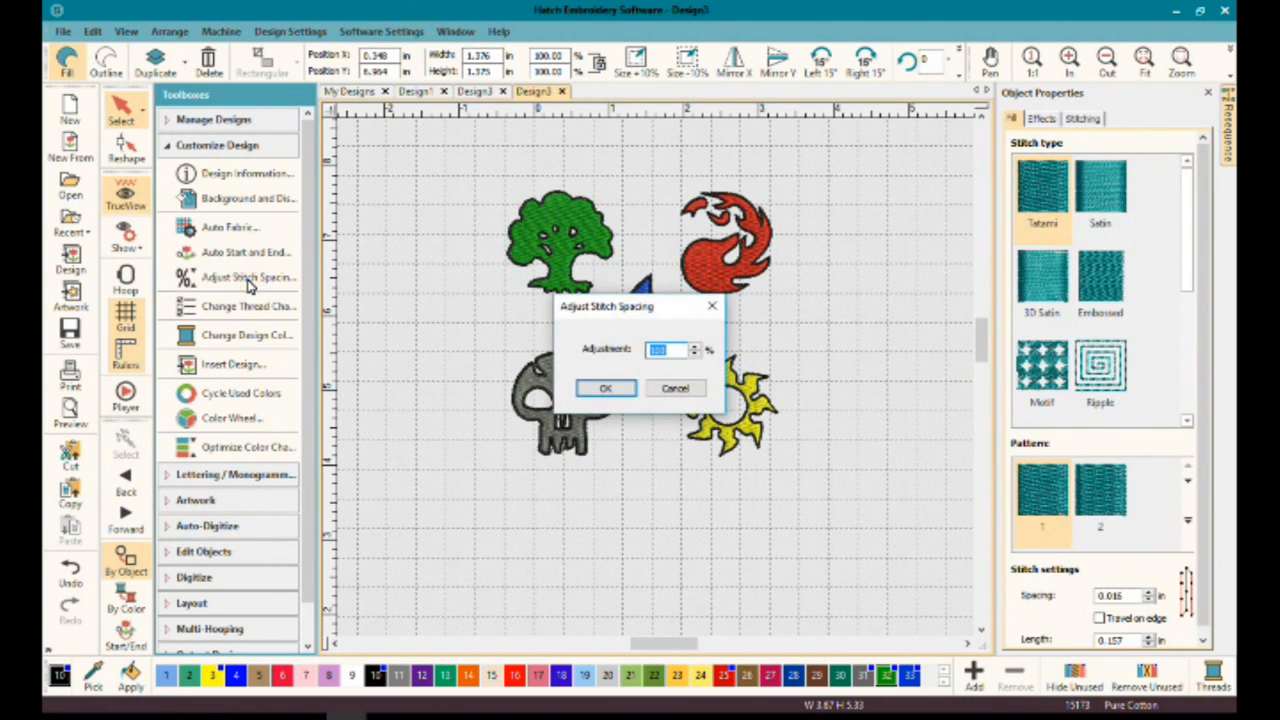
click(675, 388)
Step: Select all the design's objects and lower their stitch spacing adjustment percentage
click(867, 160)
drag(867, 160, 414, 503)
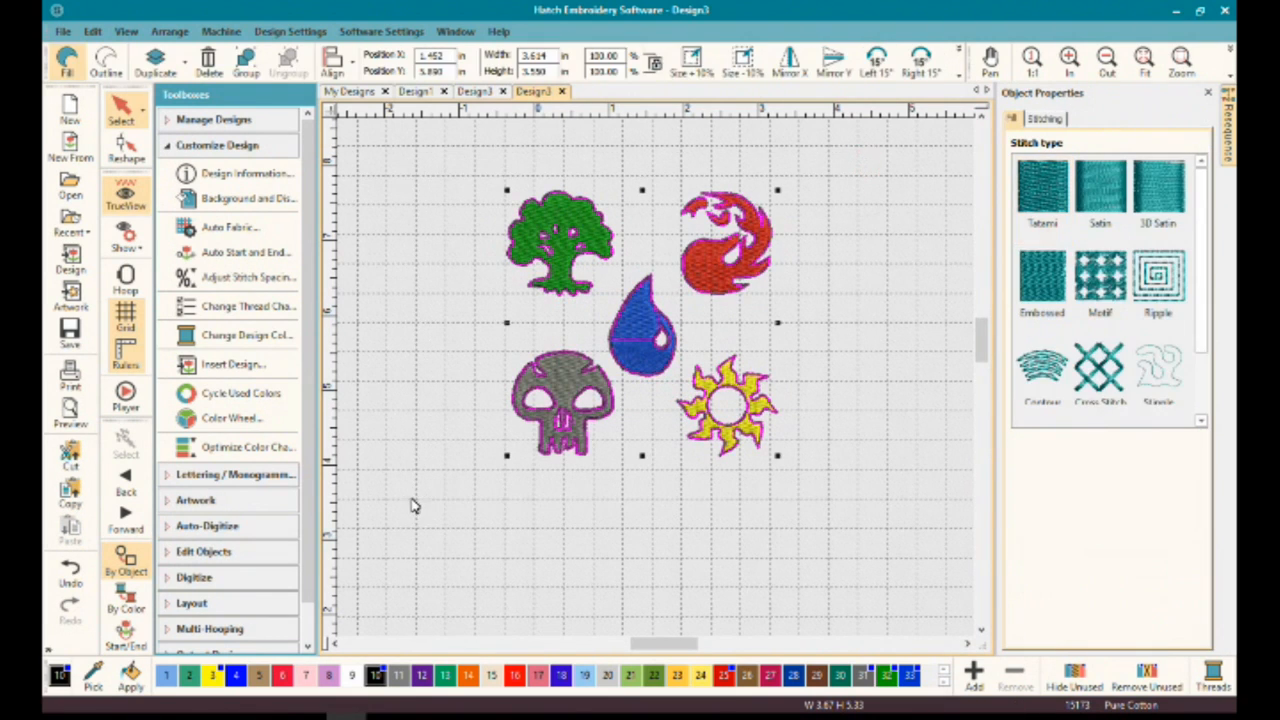
click(245, 277)
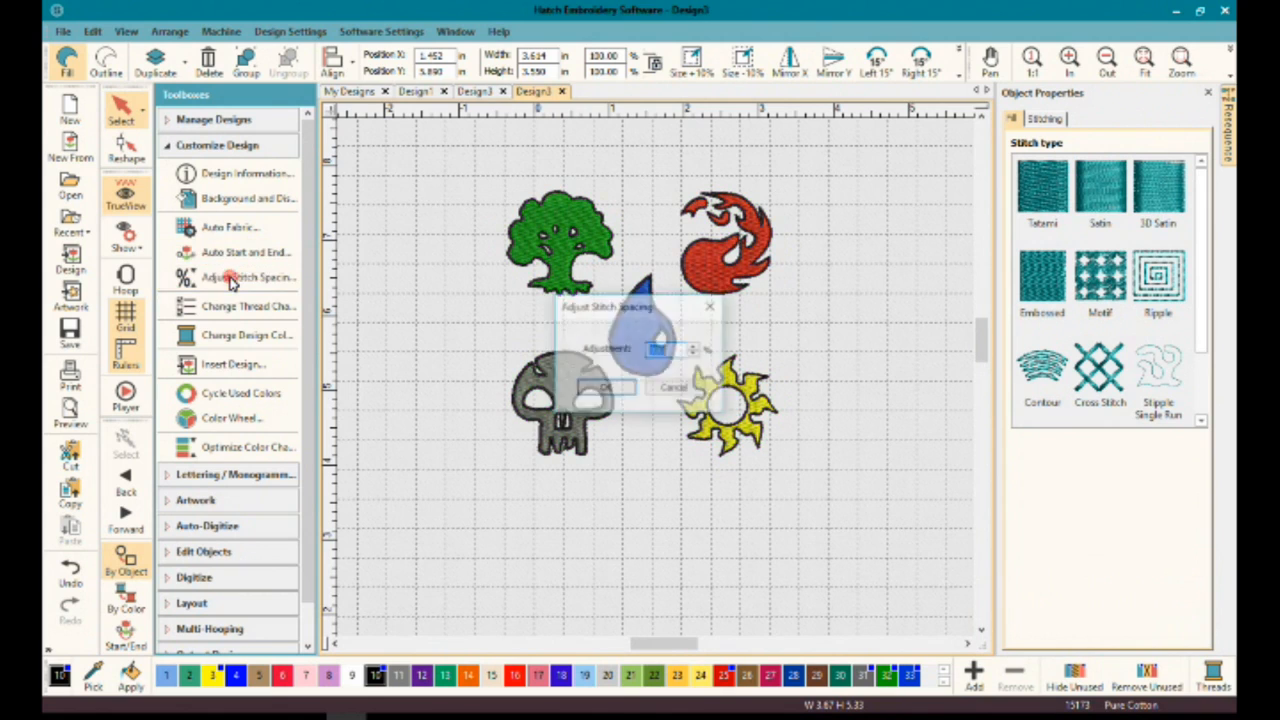
click(694, 355)
click(694, 355)
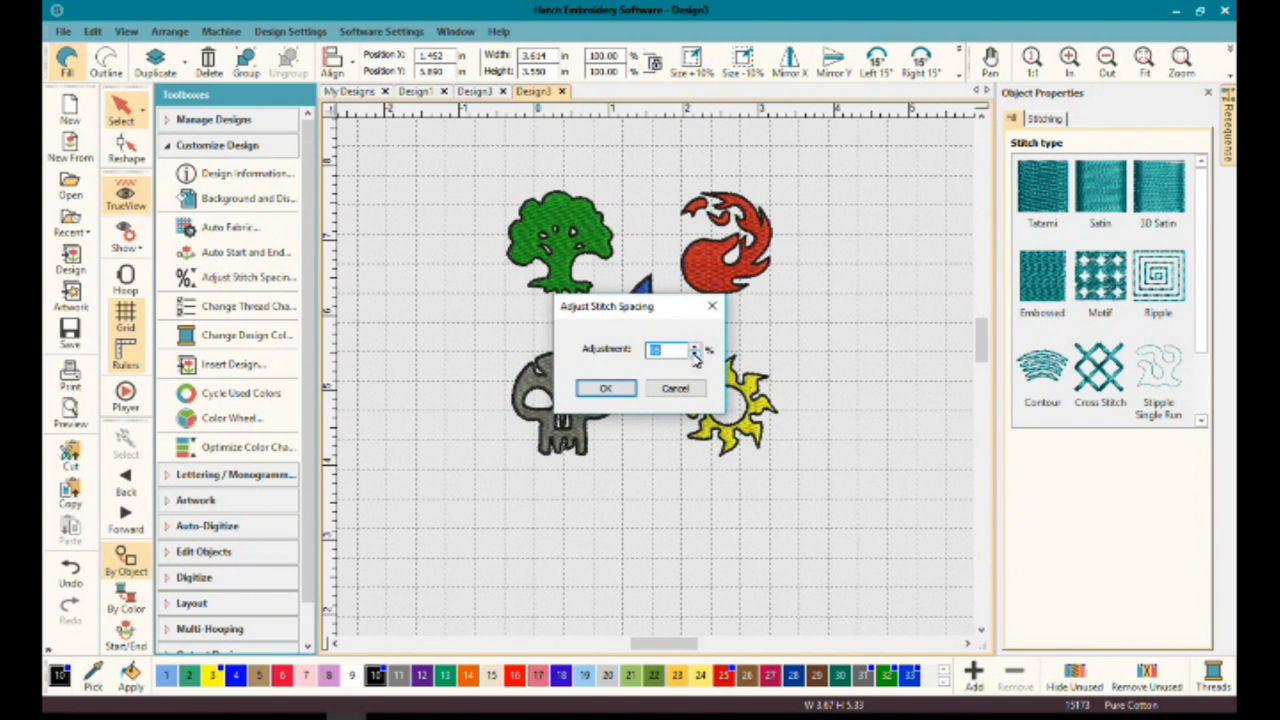
click(694, 355)
click(694, 355)
click(694, 355)
click(694, 355)
click(694, 355)
click(600, 388)
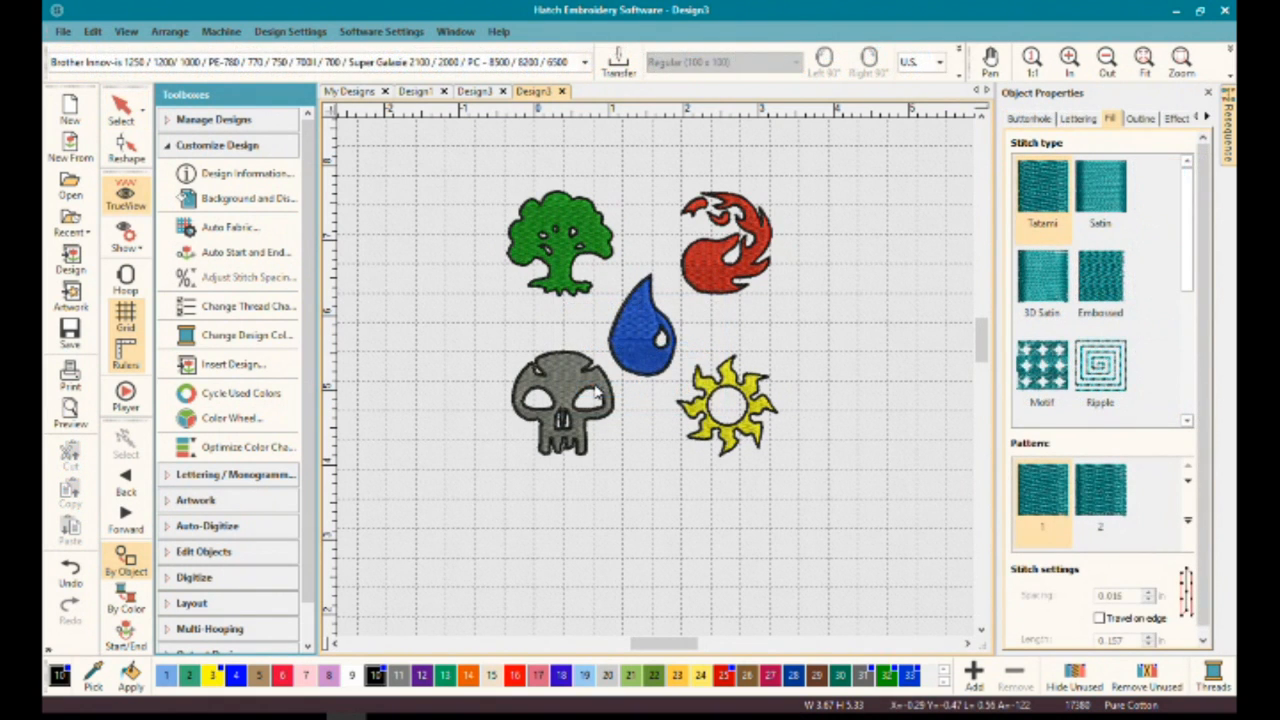
Step: Select the tree and show the thread list for changing design colors, and try docking the color palette vertically before returning it to its original place
click(579, 264)
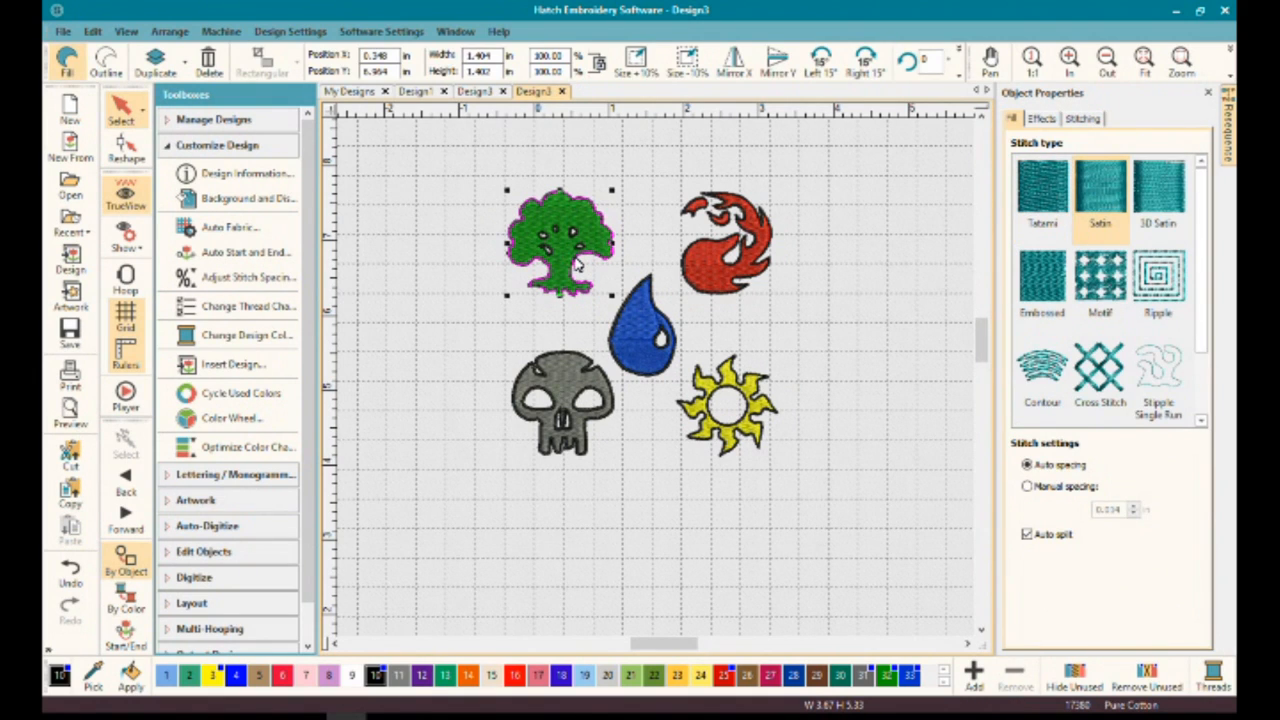
click(268, 342)
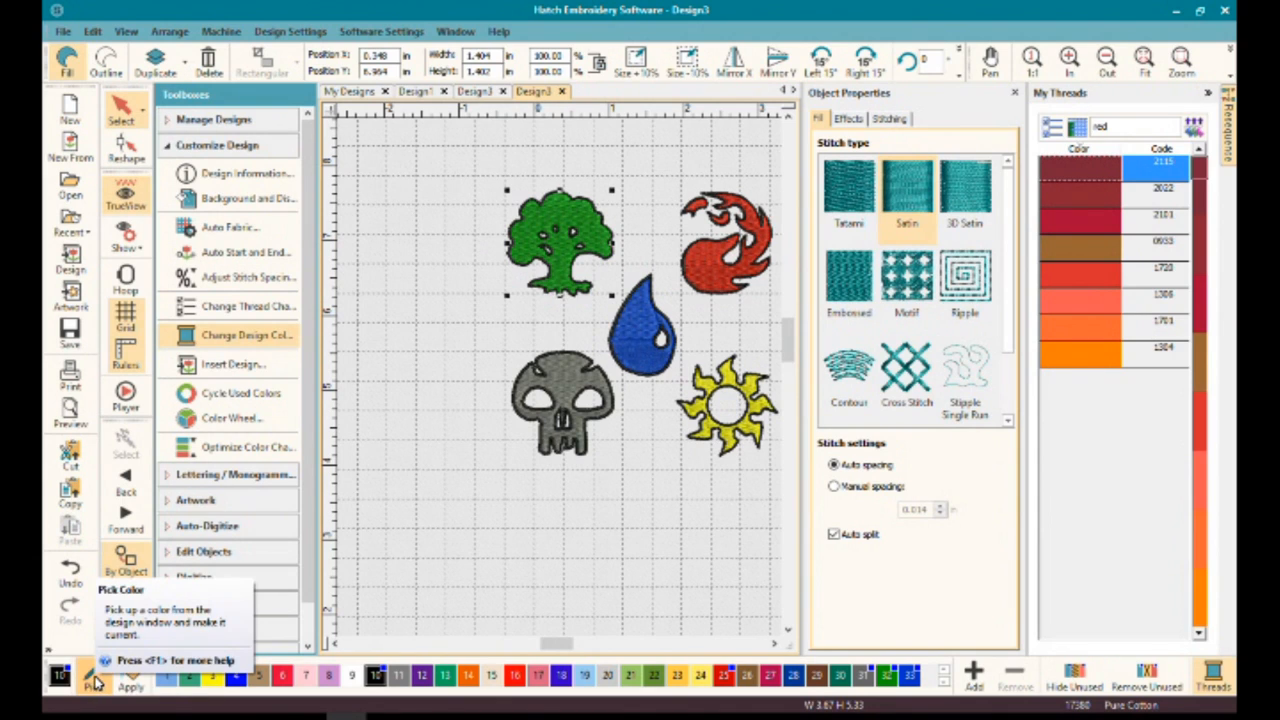
drag(49, 682, 254, 610)
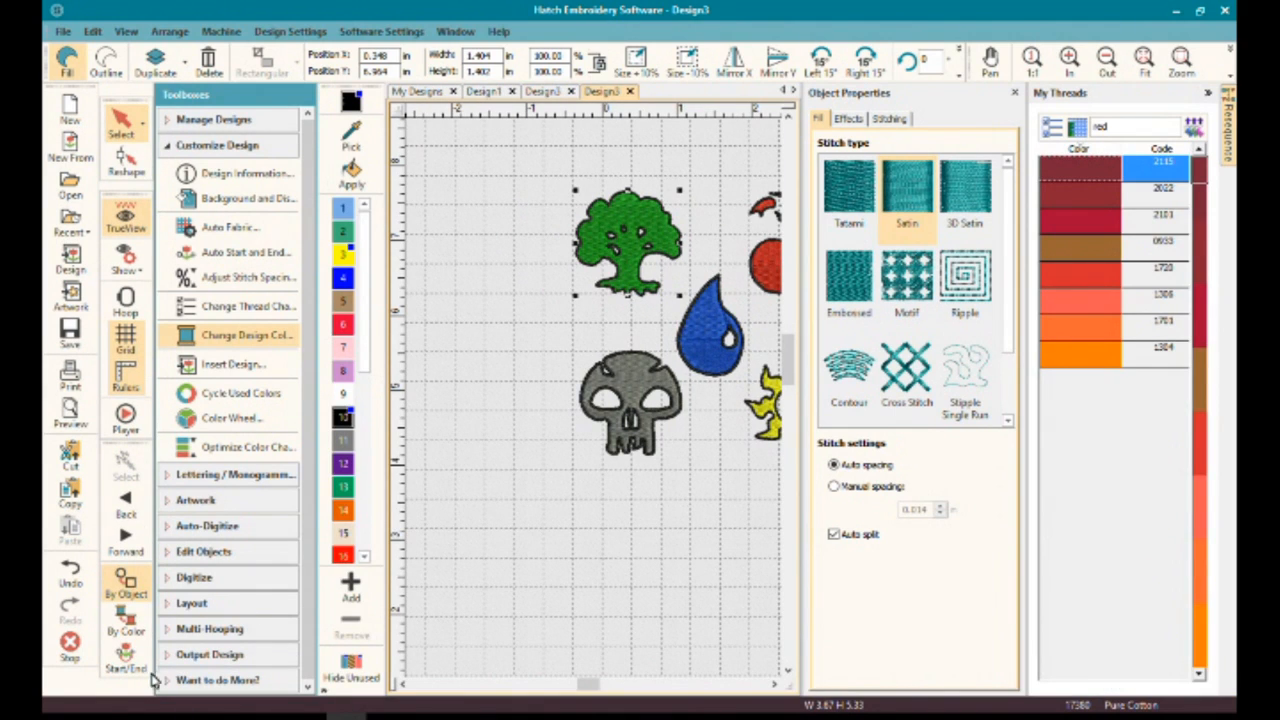
drag(78, 716, 50, 714)
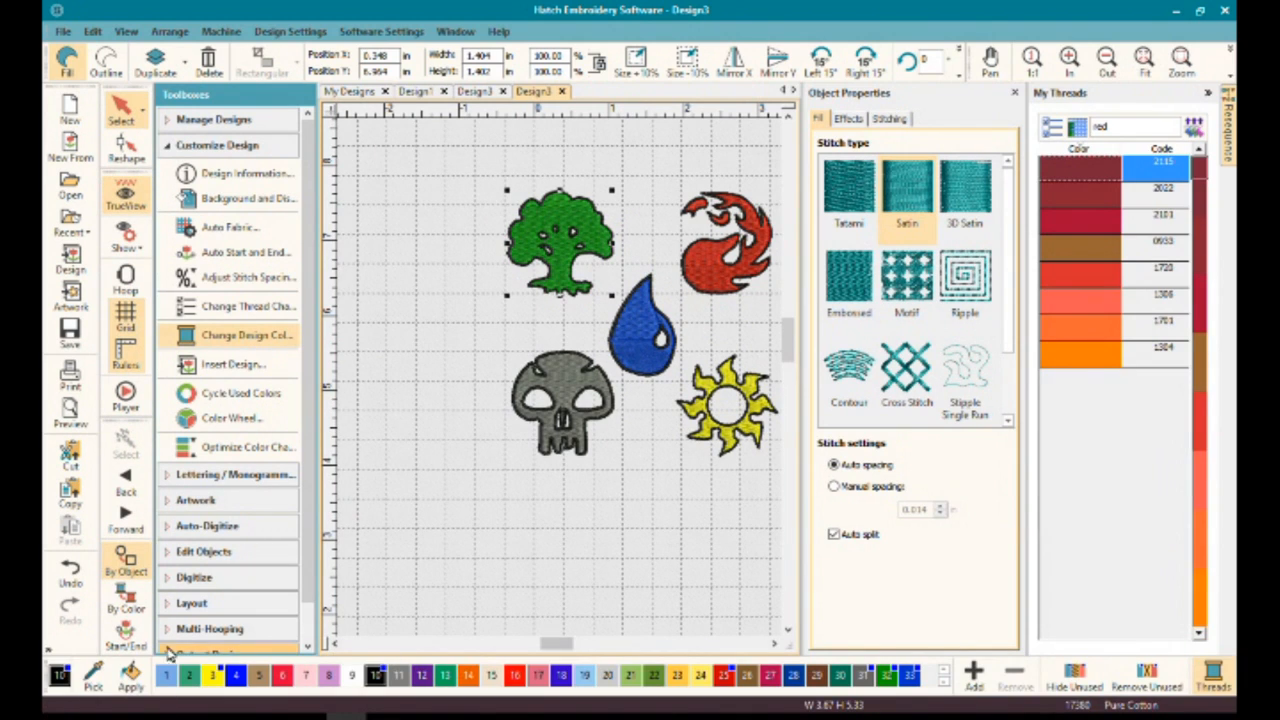
Step: Recolor the skull's outline, first with the blue picked from the water drop and finally with palette color 28
click(93, 677)
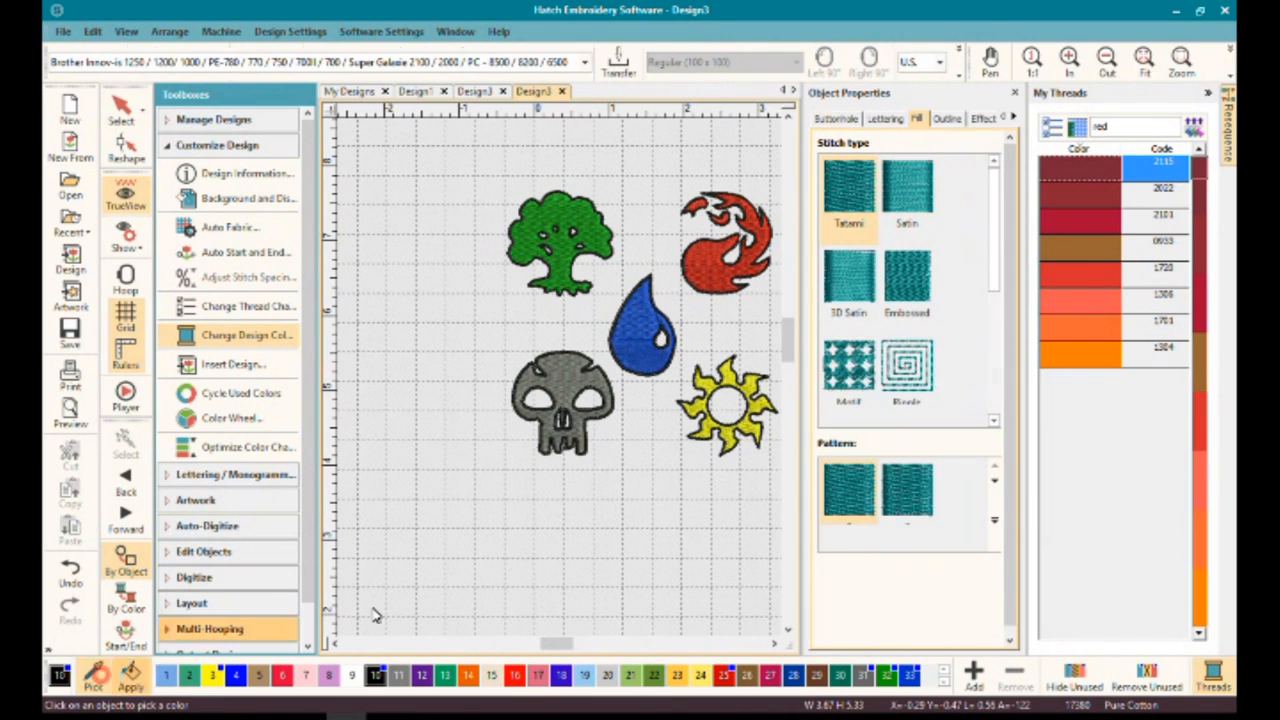
click(652, 360)
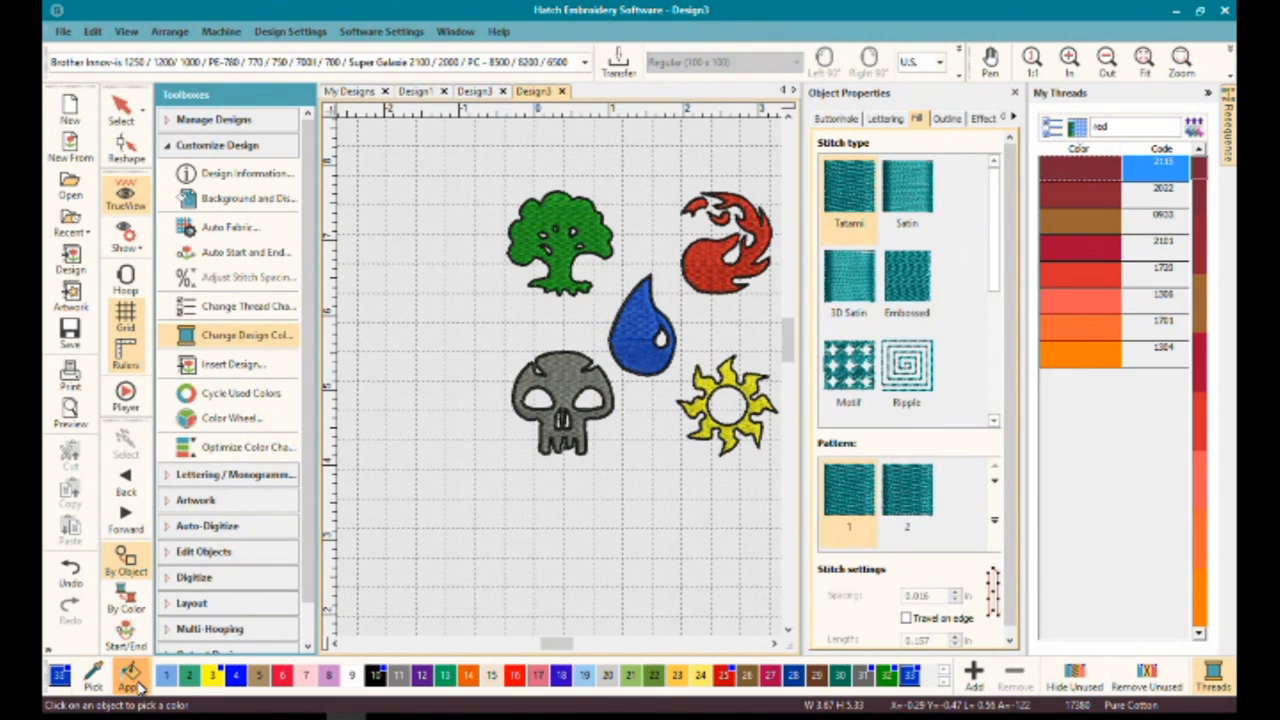
click(131, 678)
click(584, 377)
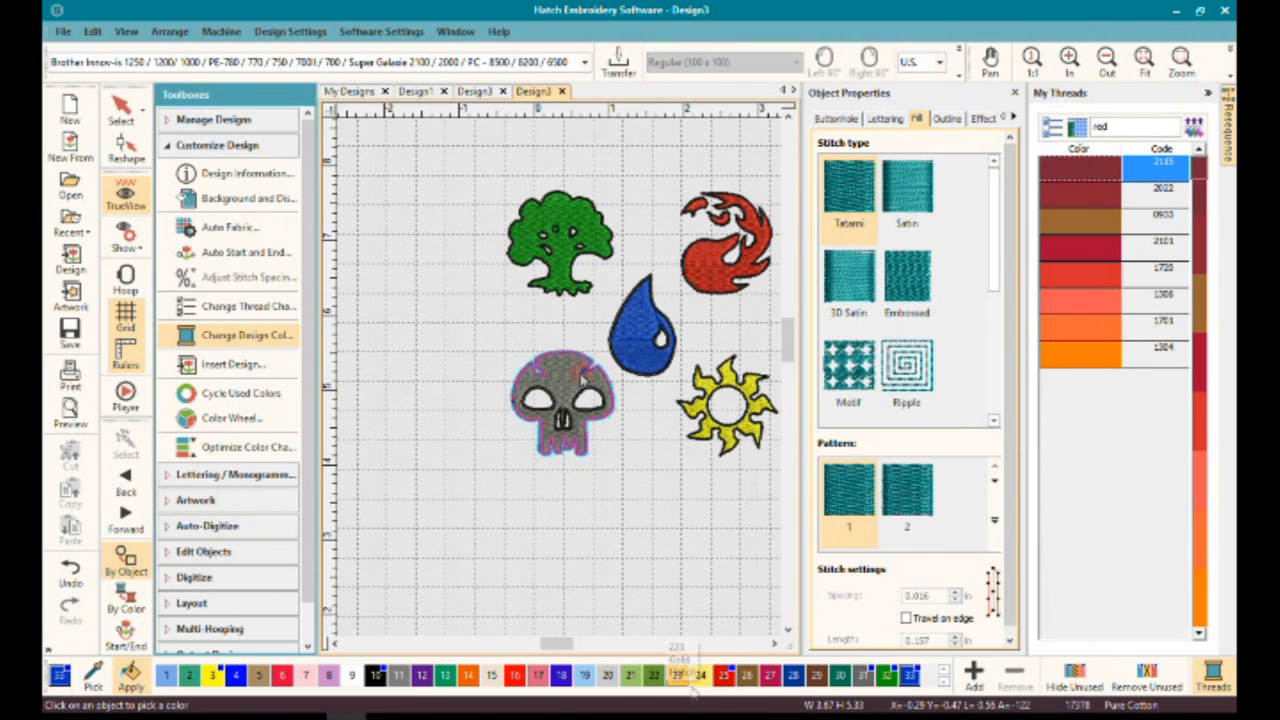
click(793, 676)
click(570, 450)
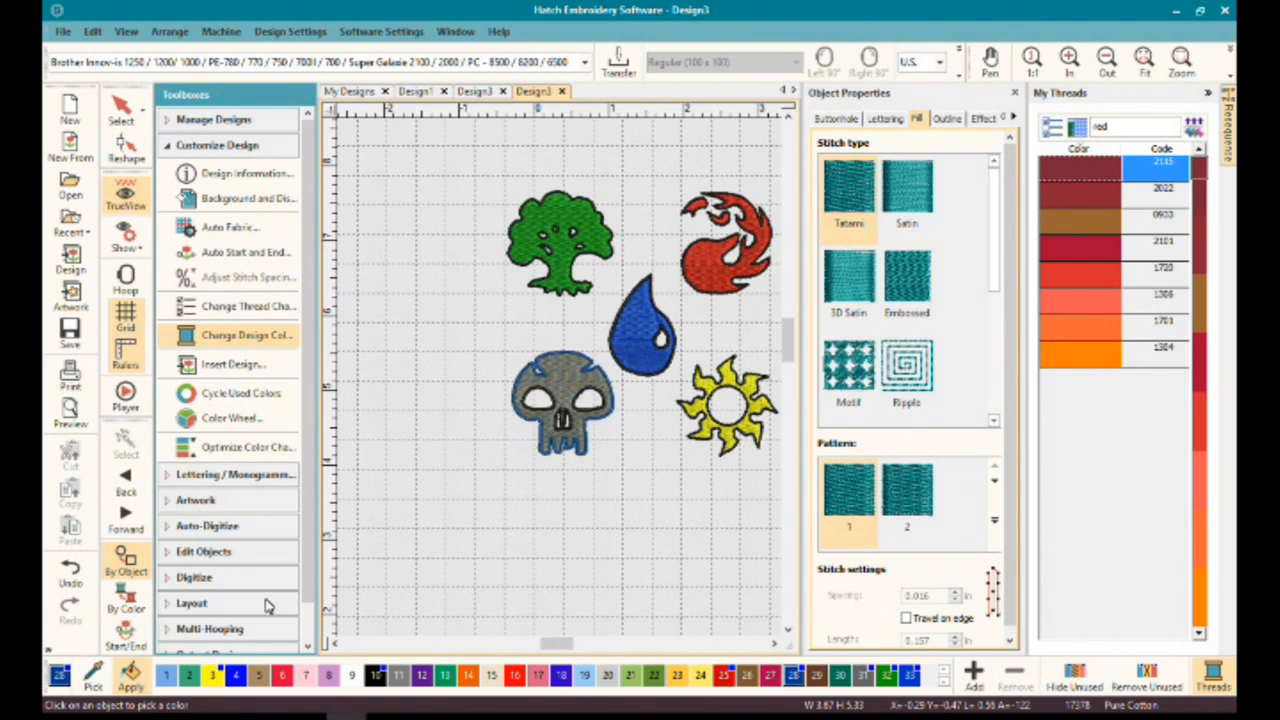
Step: Recolor the skull's fill with black palette color 10, and try the same color on the water drop before undoing it
click(96, 678)
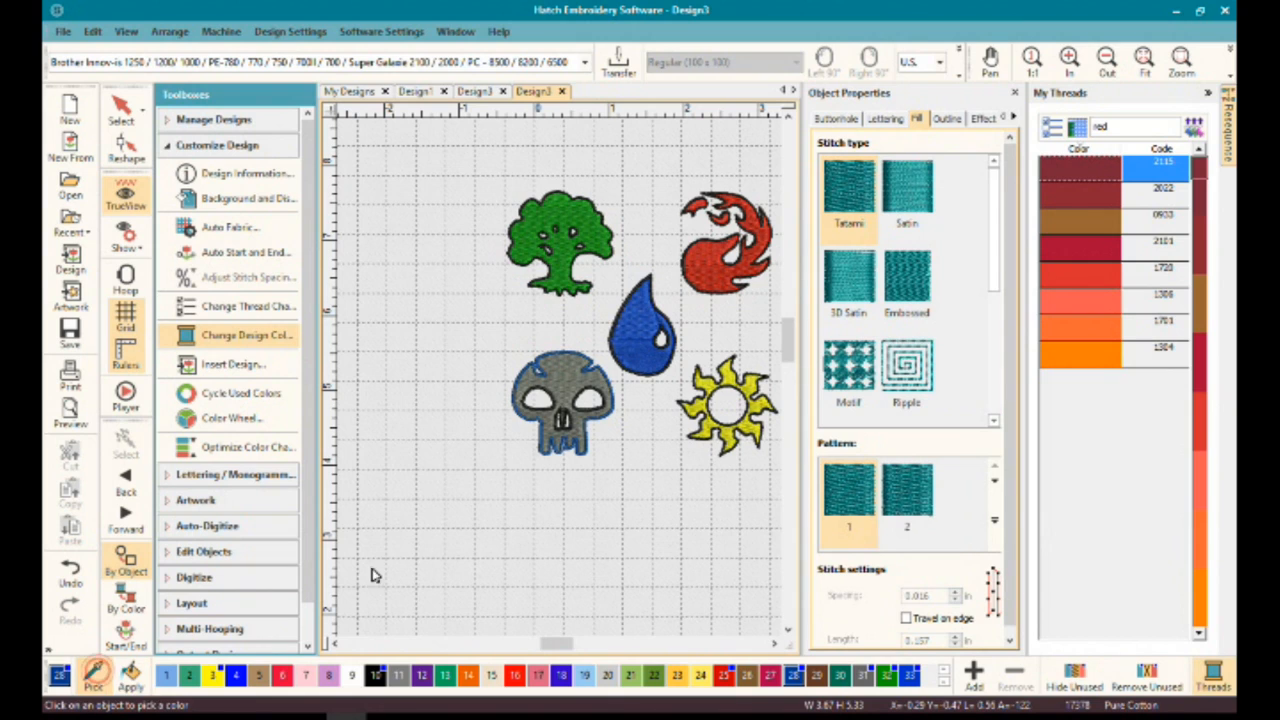
click(570, 390)
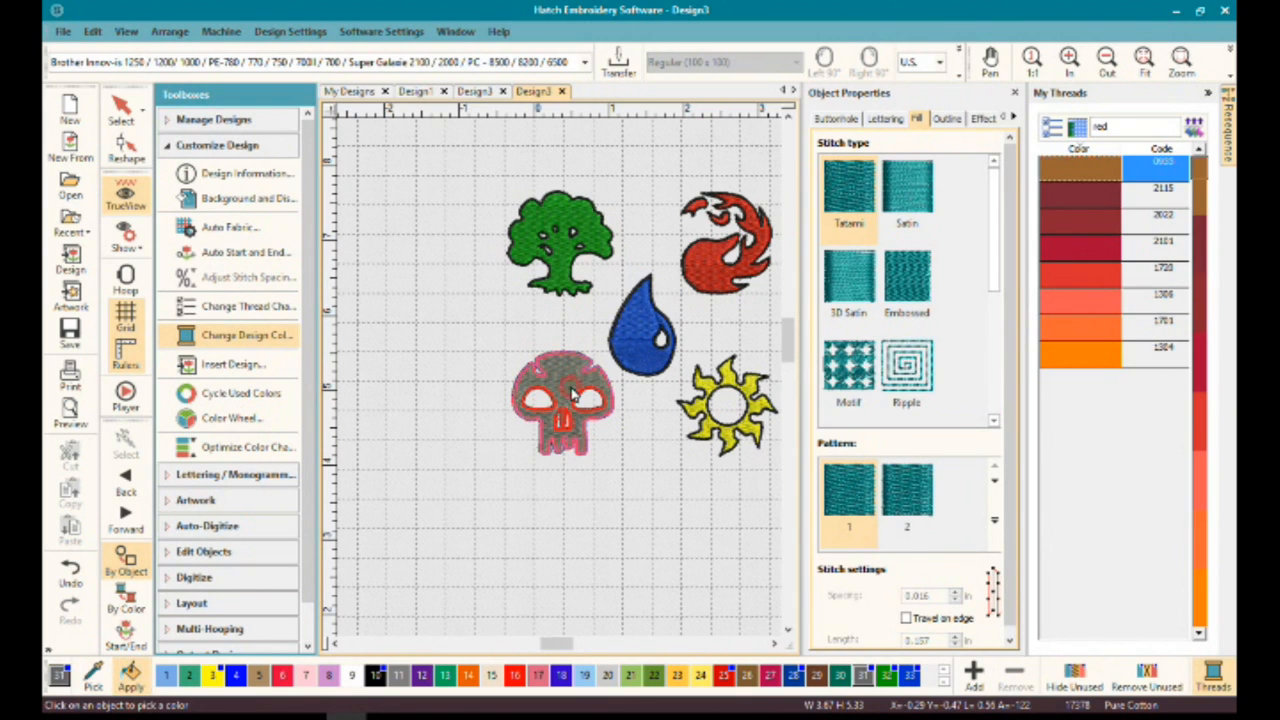
click(376, 677)
click(575, 385)
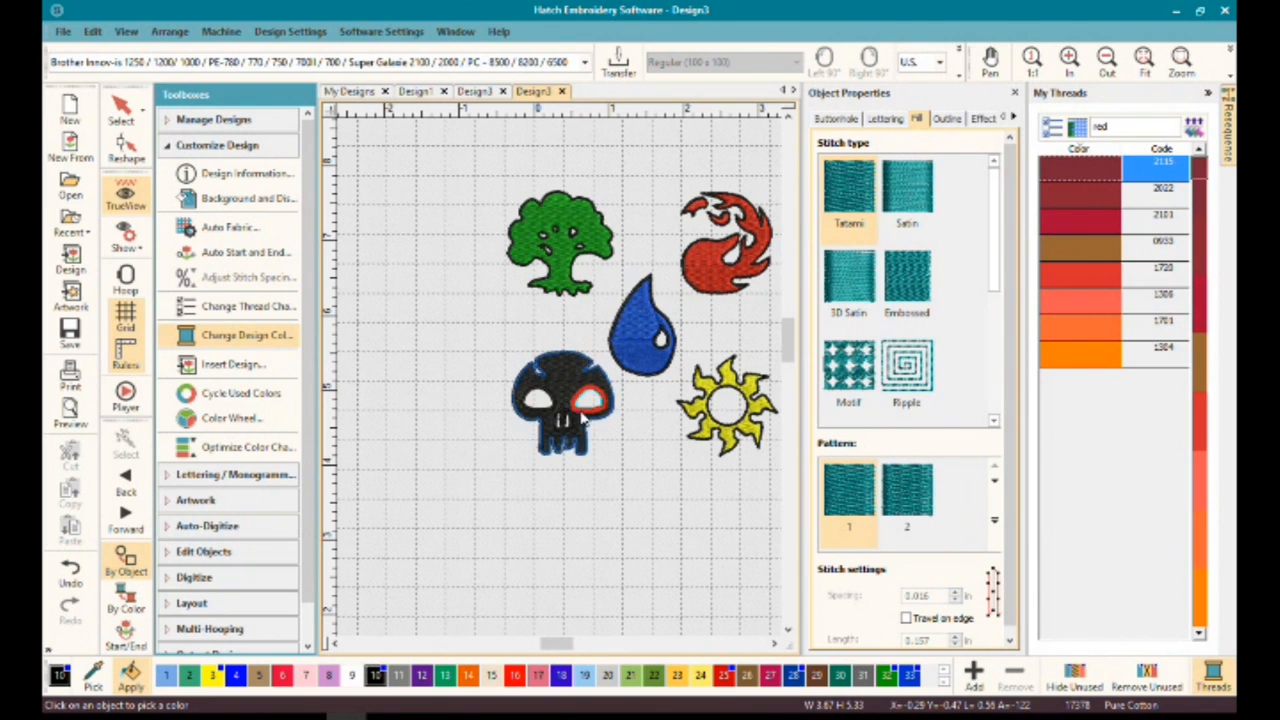
click(647, 325)
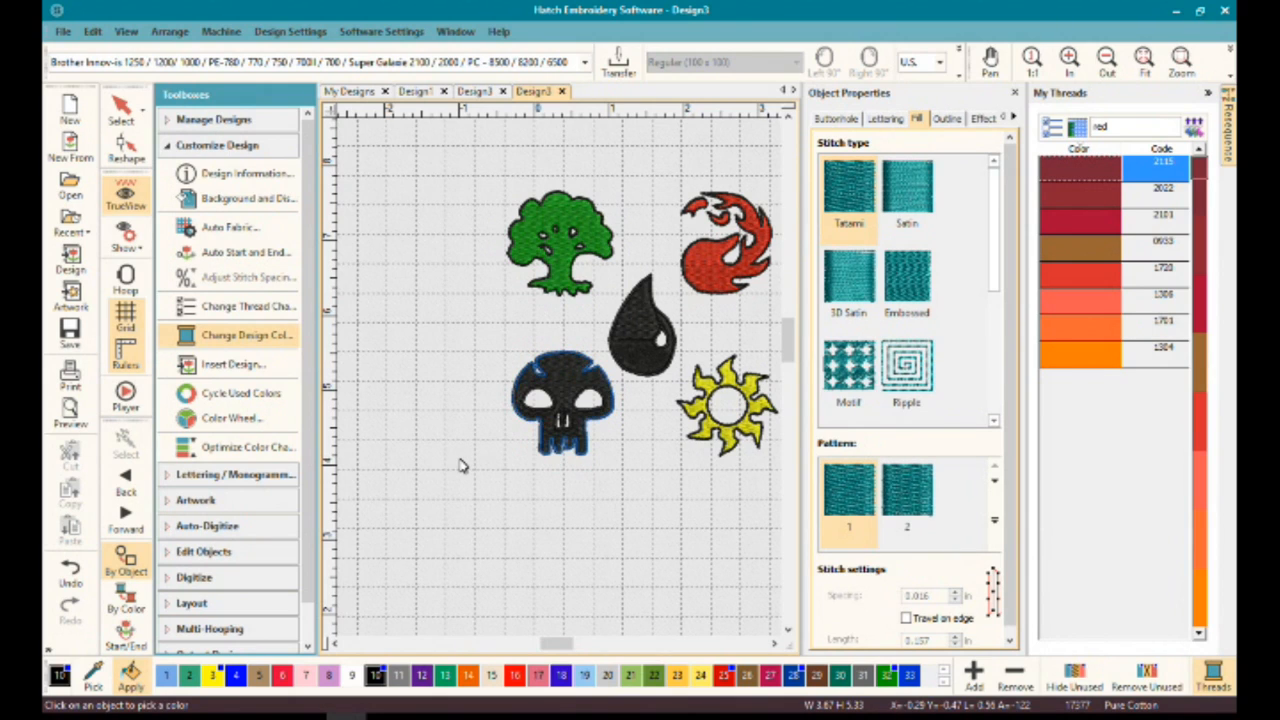
key(ctrl+z)
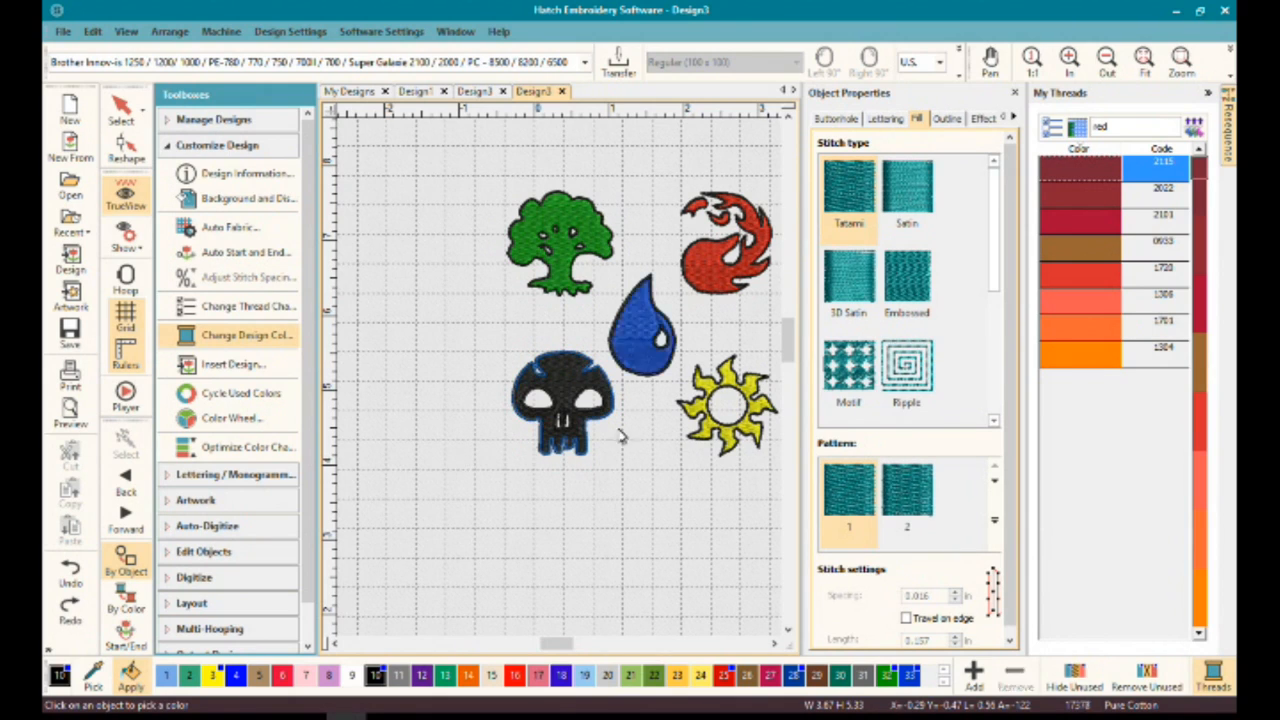
Step: Try recoloring the skull outline, flame, water drop and tree with the Color Wheel, and discard the changes
click(232, 425)
drag(572, 359, 420, 288)
drag(334, 262, 320, 389)
drag(337, 287, 495, 271)
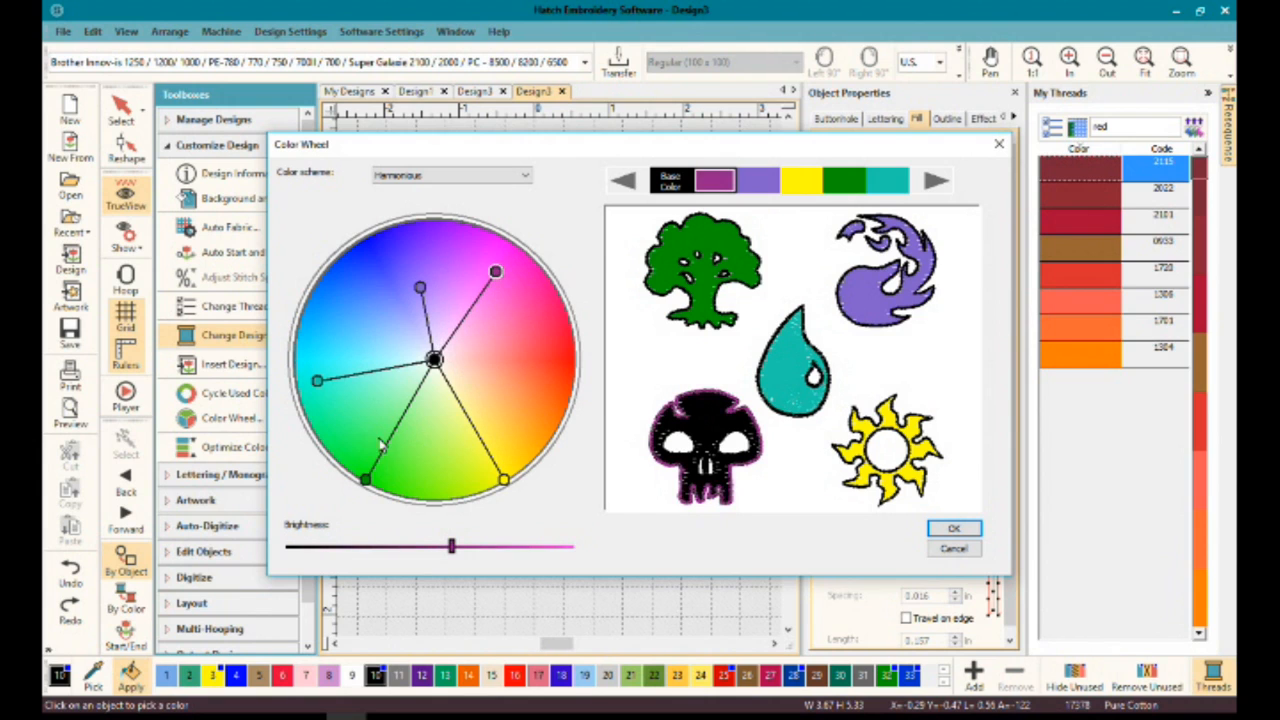
drag(366, 480, 365, 424)
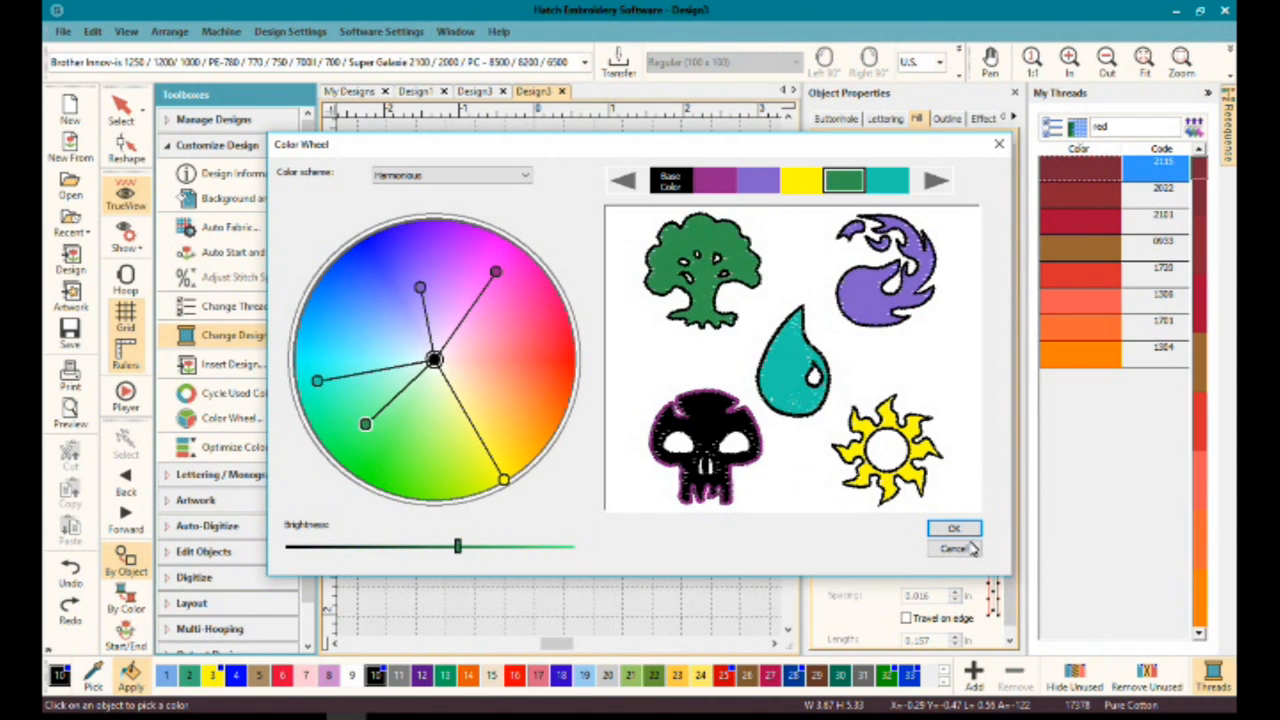
click(954, 549)
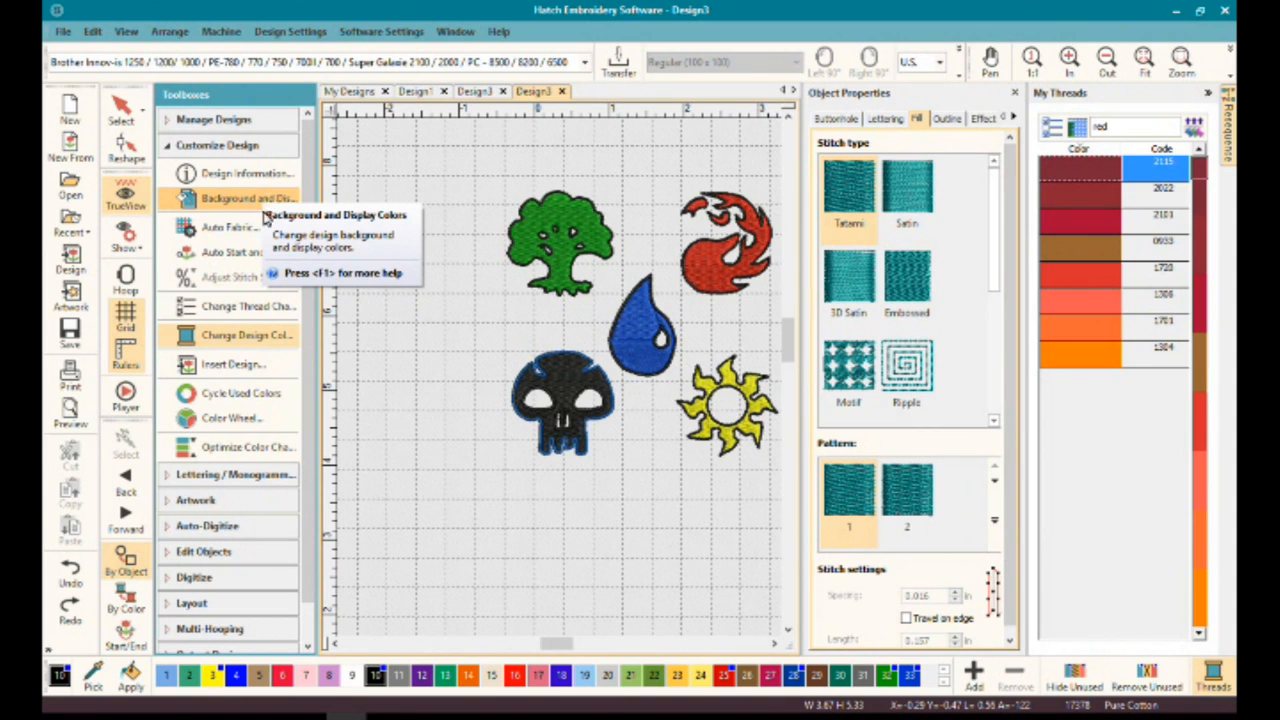
Step: Insert Dolphin.EMB from the Animals folder into the design and place it beside the flame and sun symbols
click(224, 364)
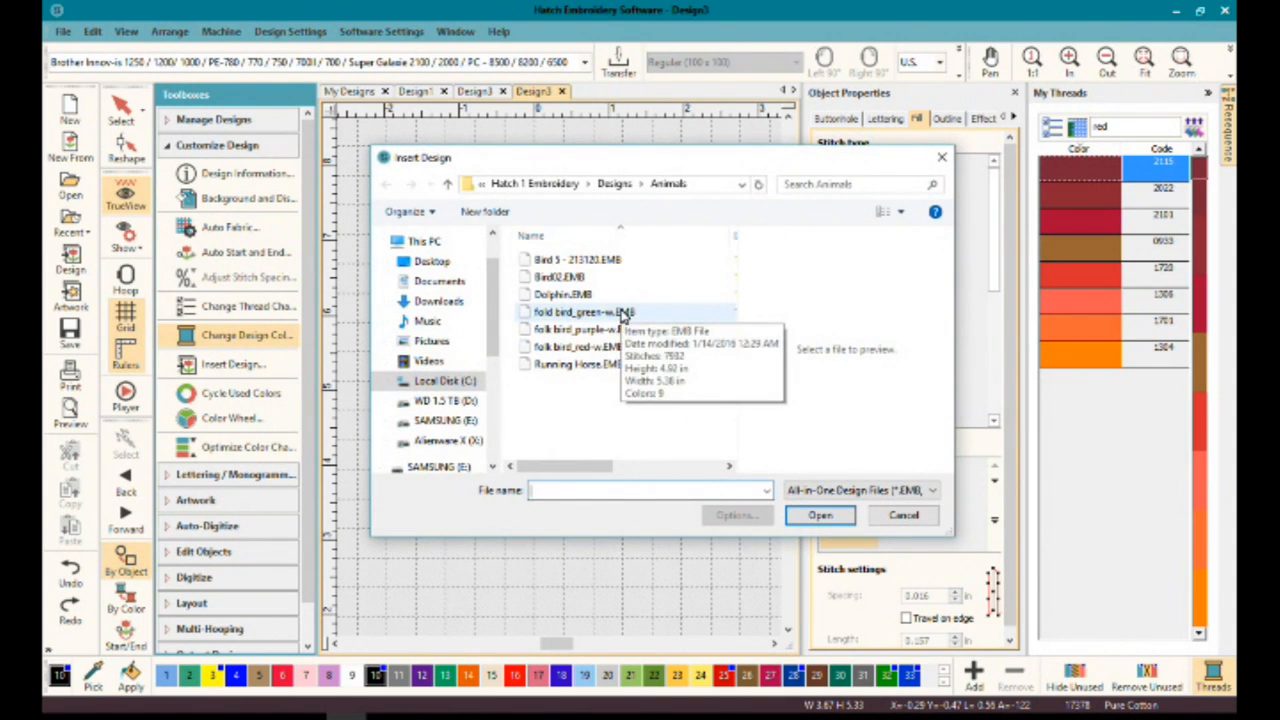
click(563, 297)
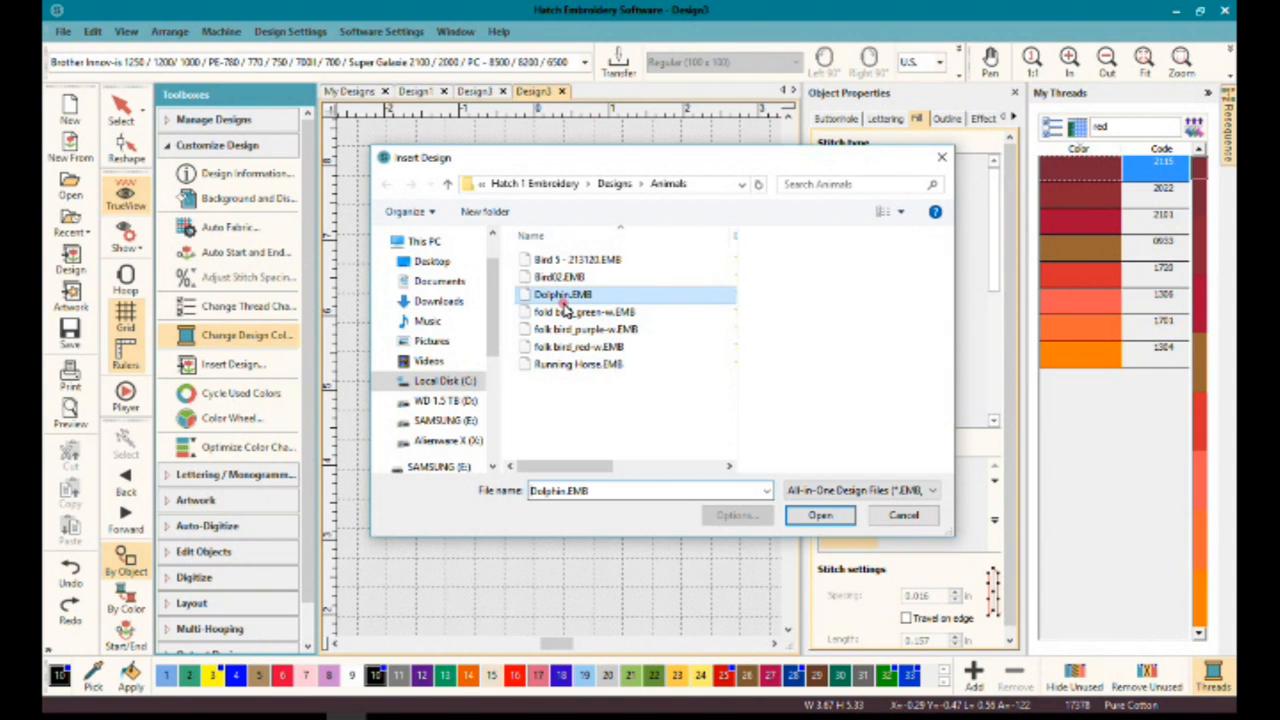
click(820, 515)
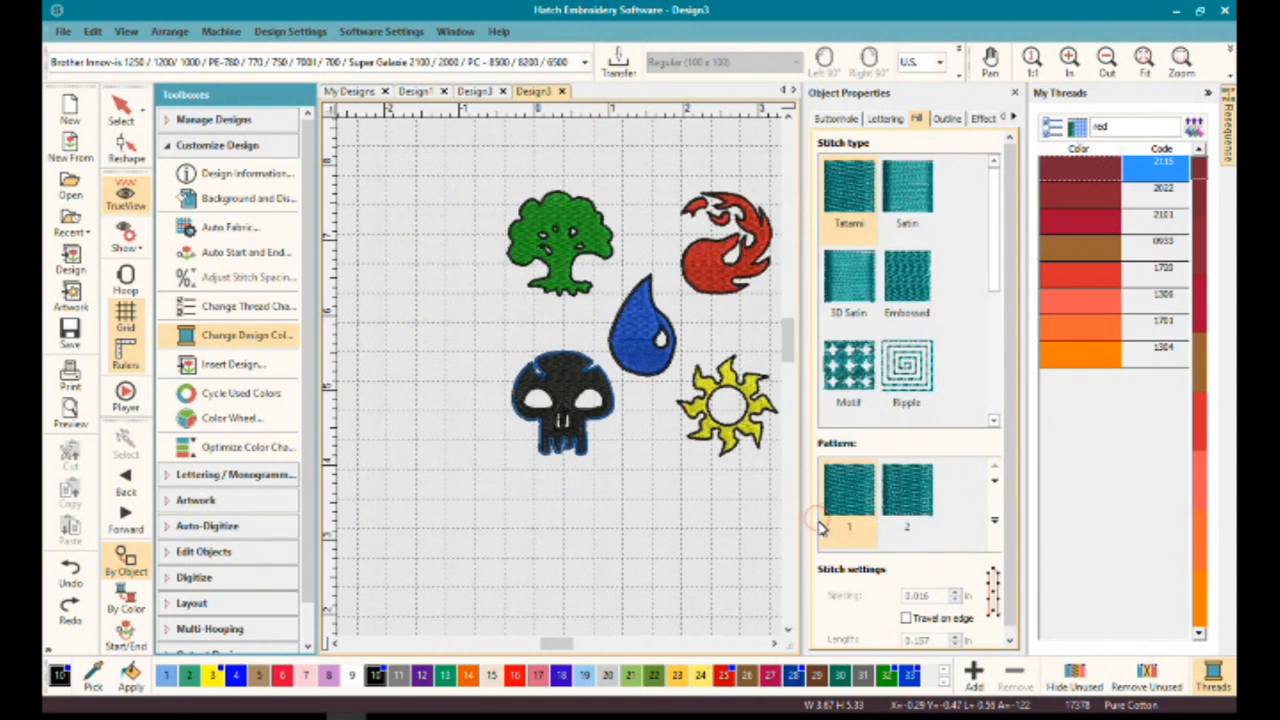
scroll(564, 384, down, 3)
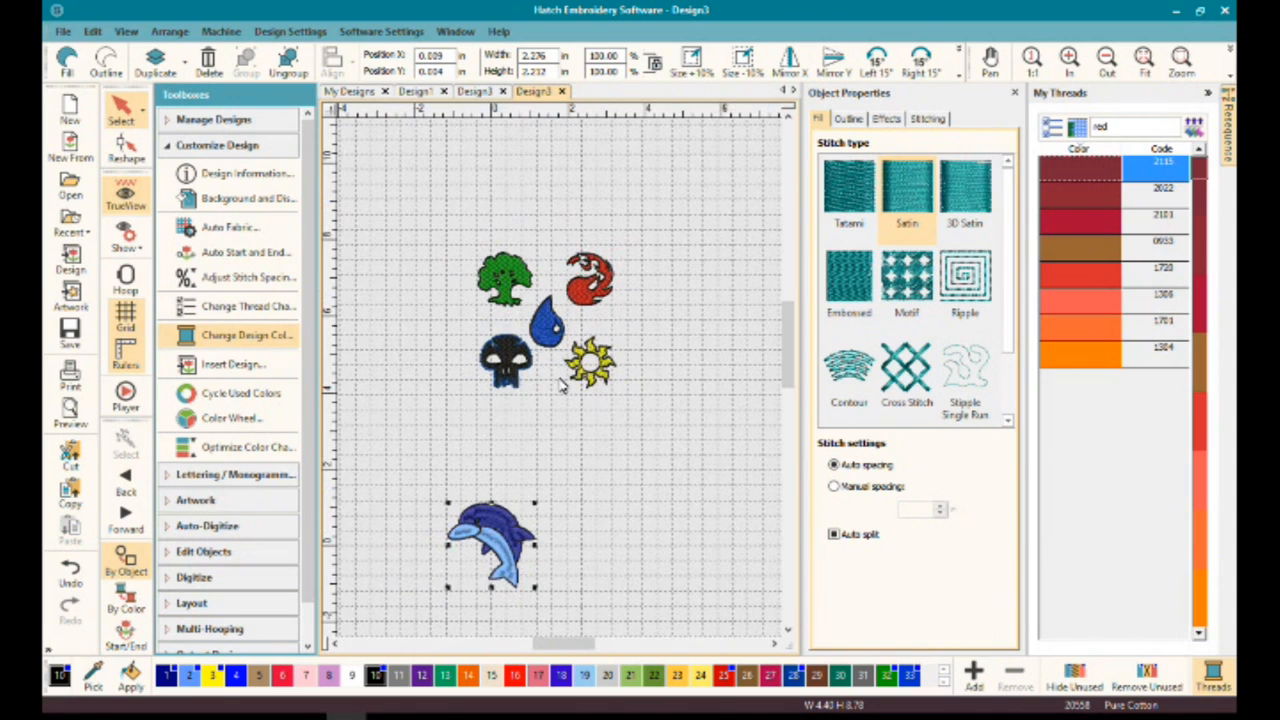
drag(622, 477, 392, 606)
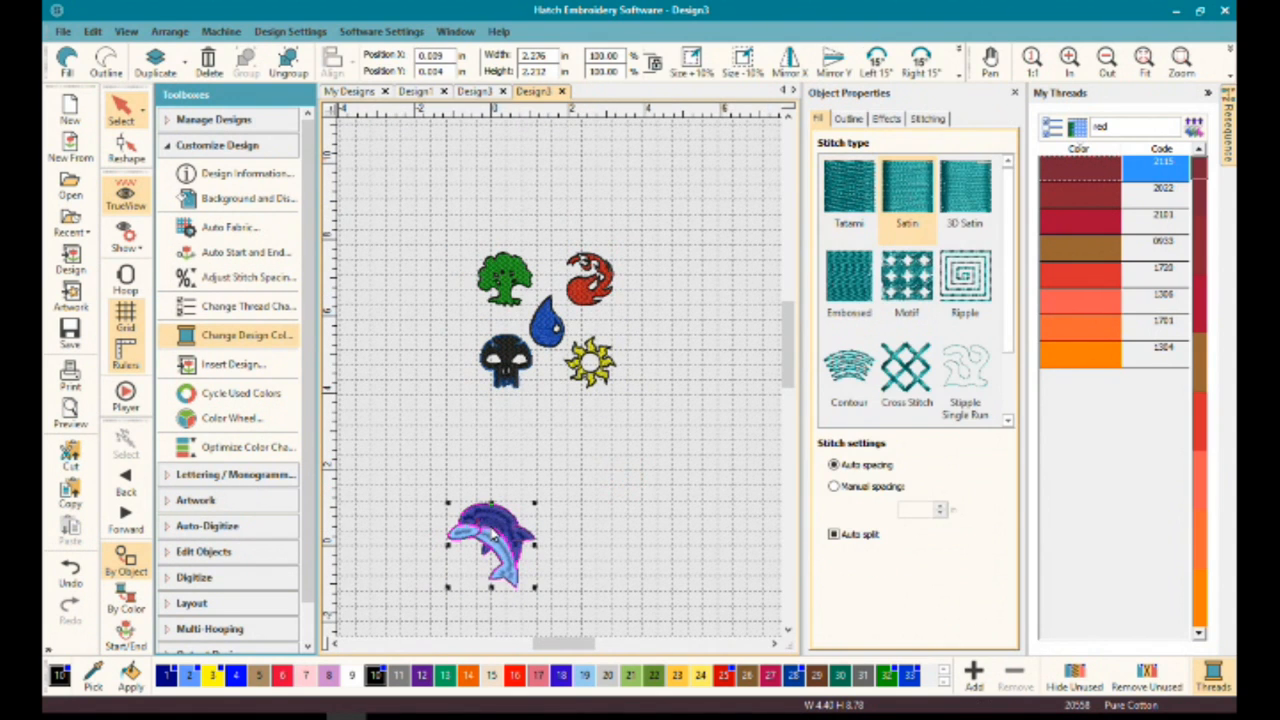
drag(494, 532, 657, 317)
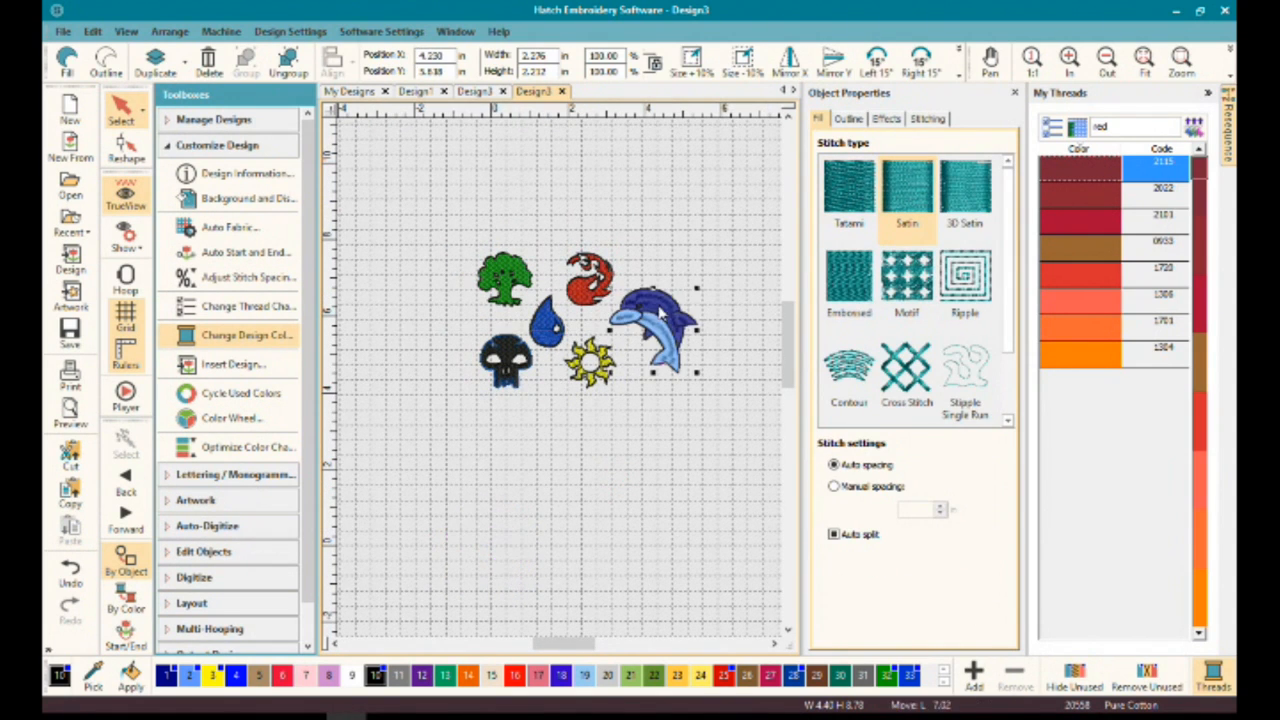
click(565, 473)
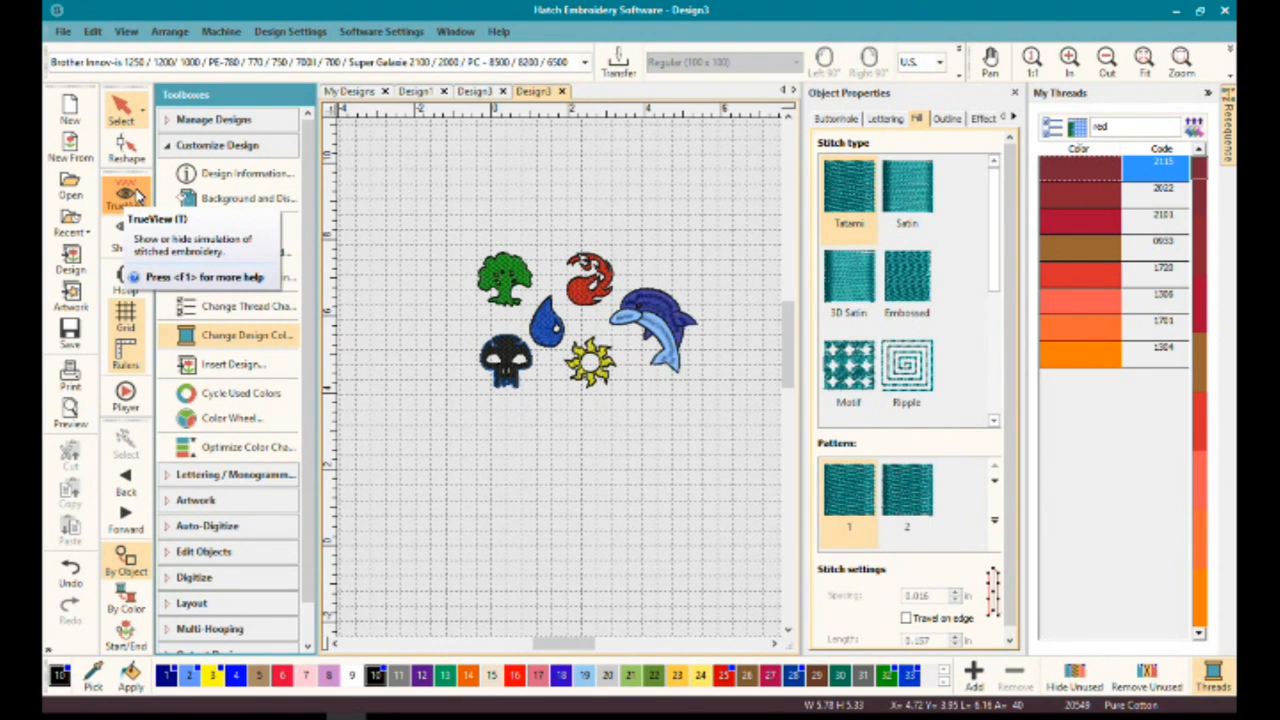
Step: Turn off the TrueView stitch simulation and clear the Object Properties and My Threads dockers from the workspace
click(139, 197)
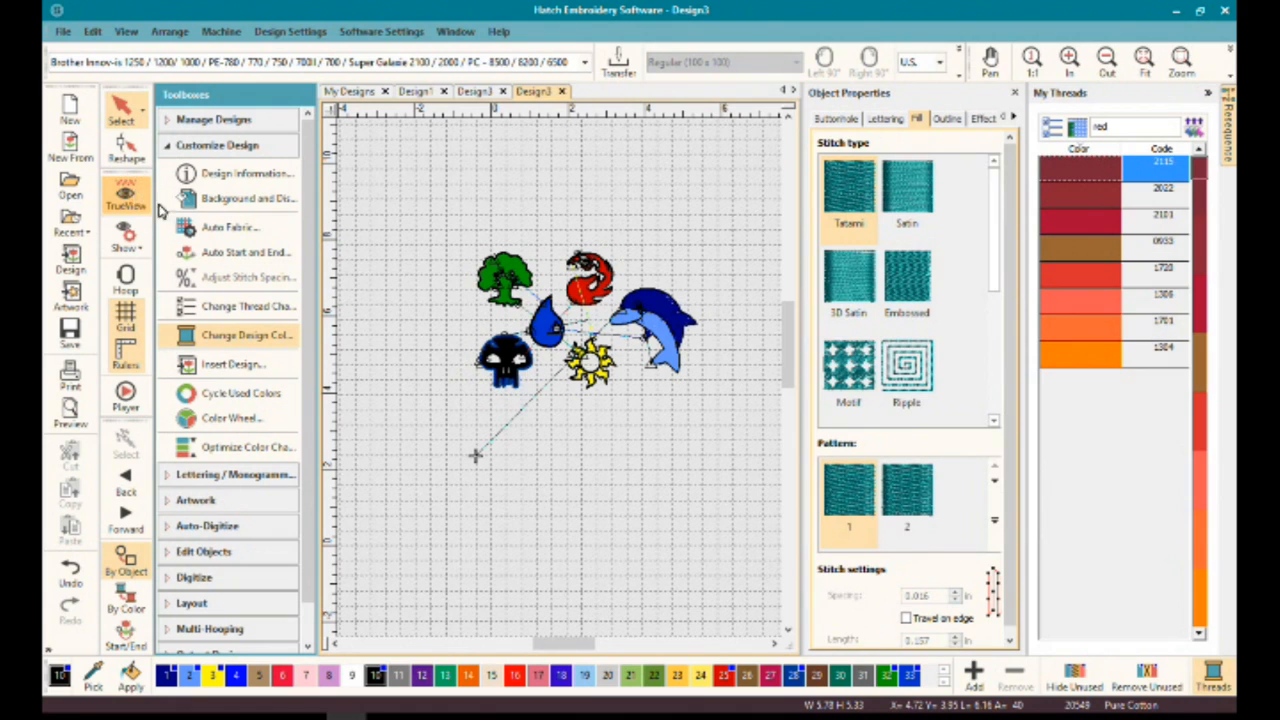
click(1012, 92)
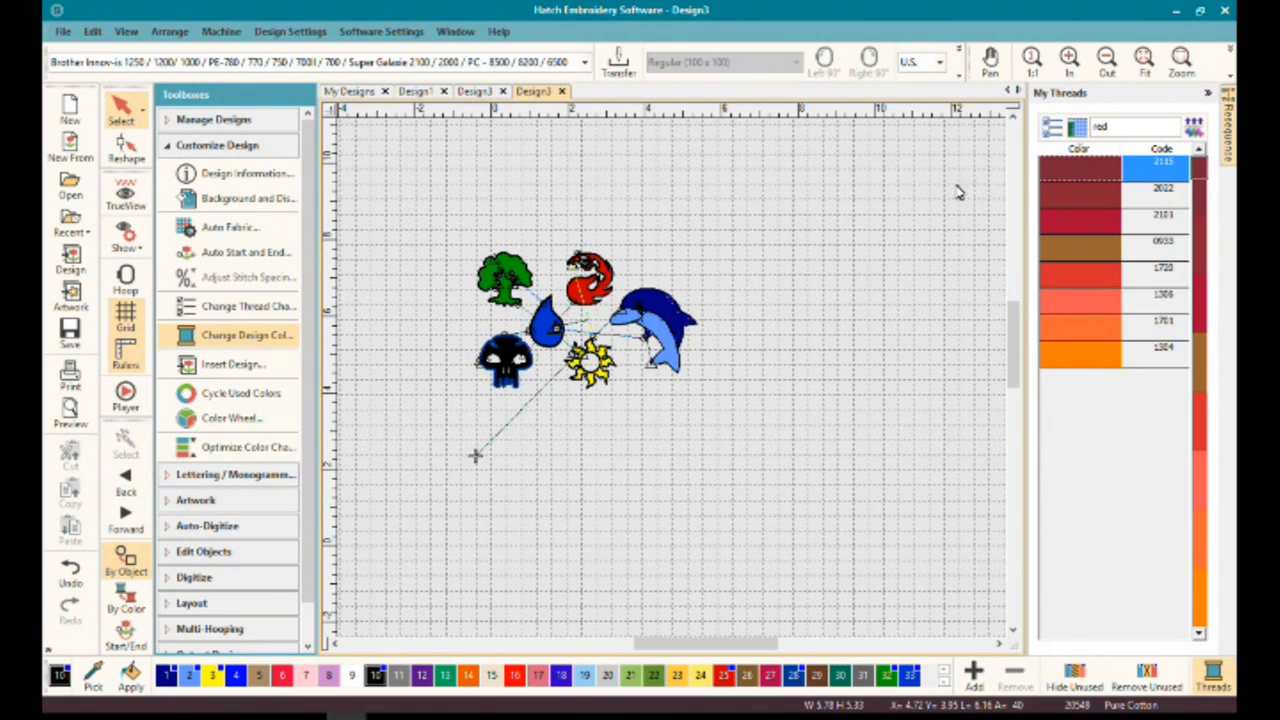
click(1207, 92)
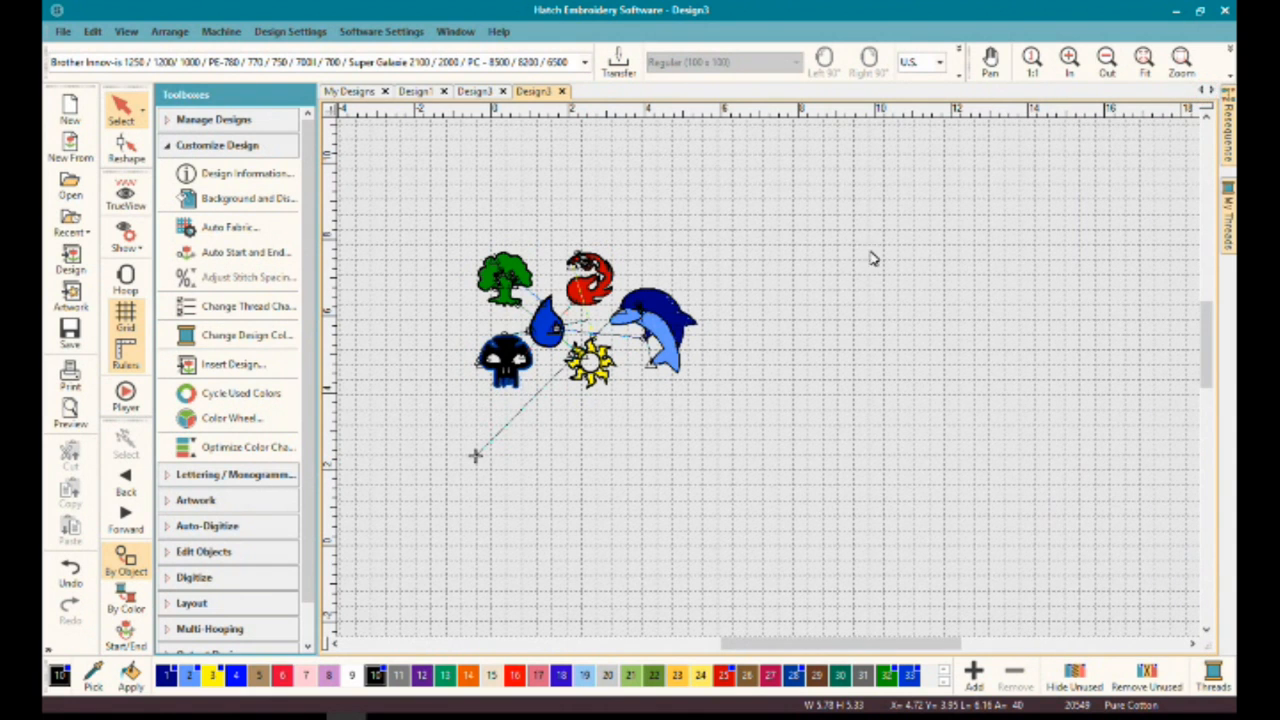
scroll(700, 328, up, 1)
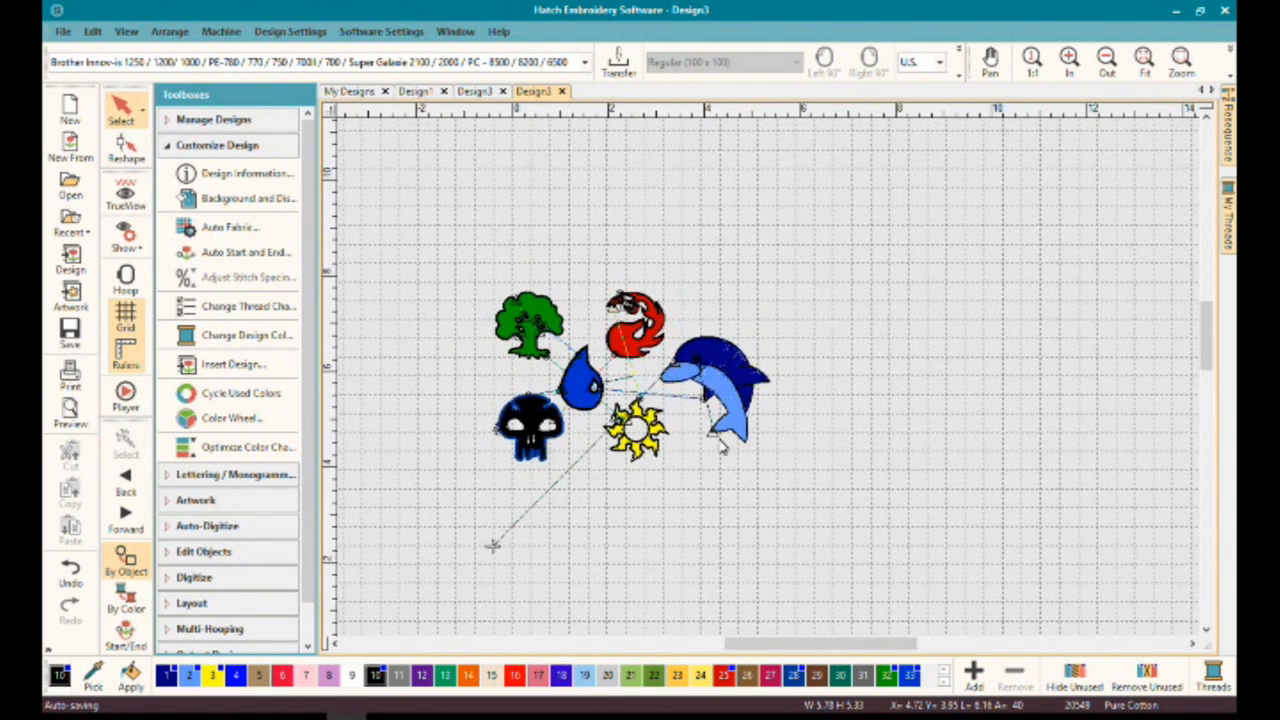
Step: Hide the grid and rulers in the design window, and toggle the hoop display on and back off
scroll(658, 376, up, 1)
scroll(632, 390, up, 1)
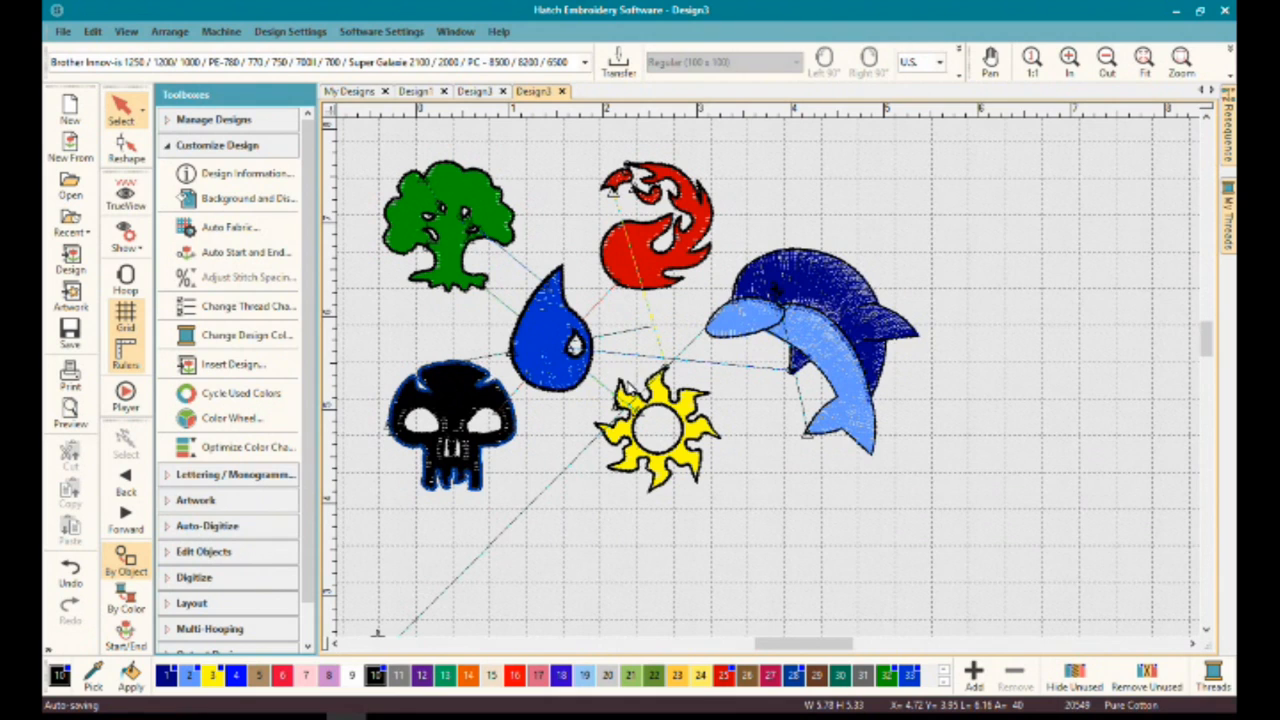
click(132, 280)
click(130, 244)
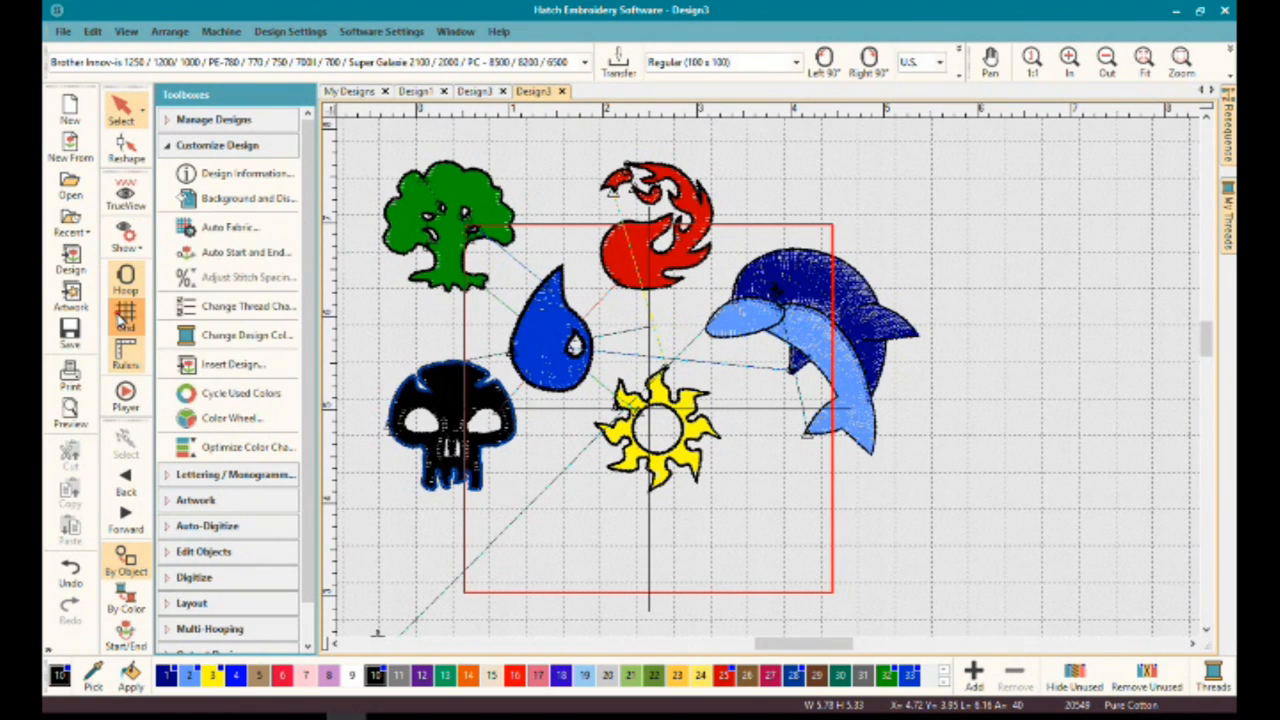
click(128, 352)
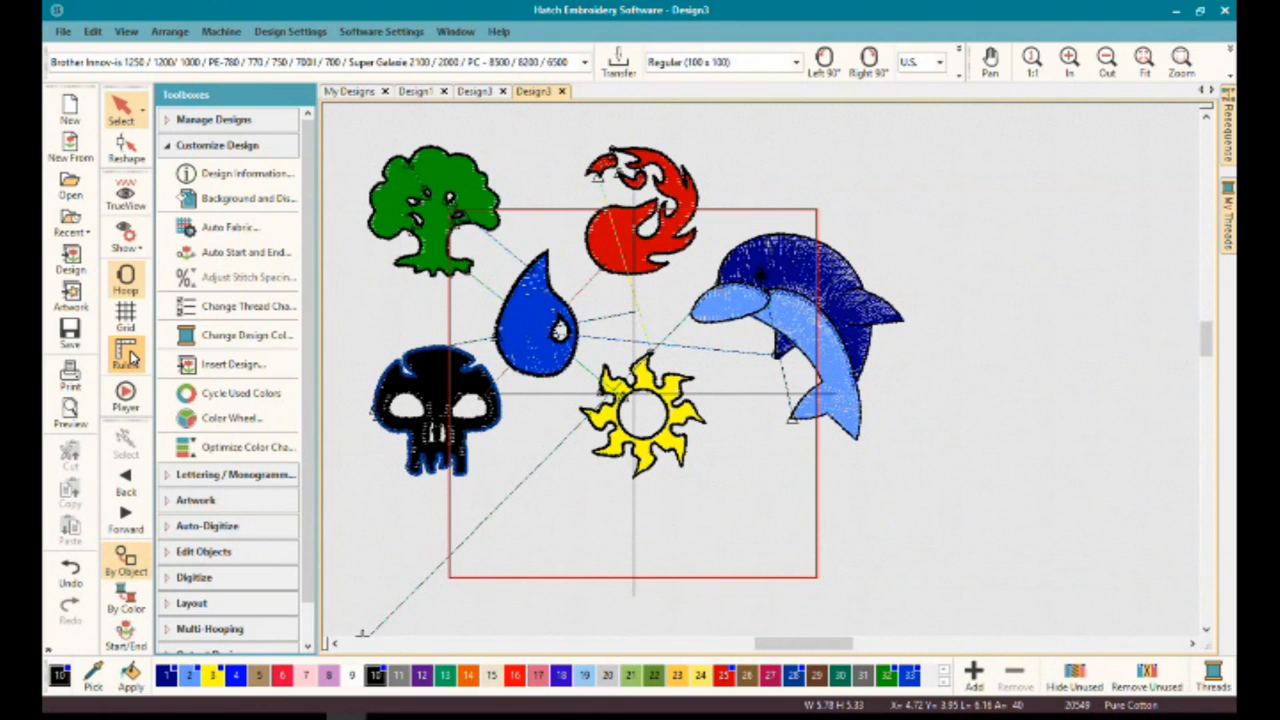
click(130, 282)
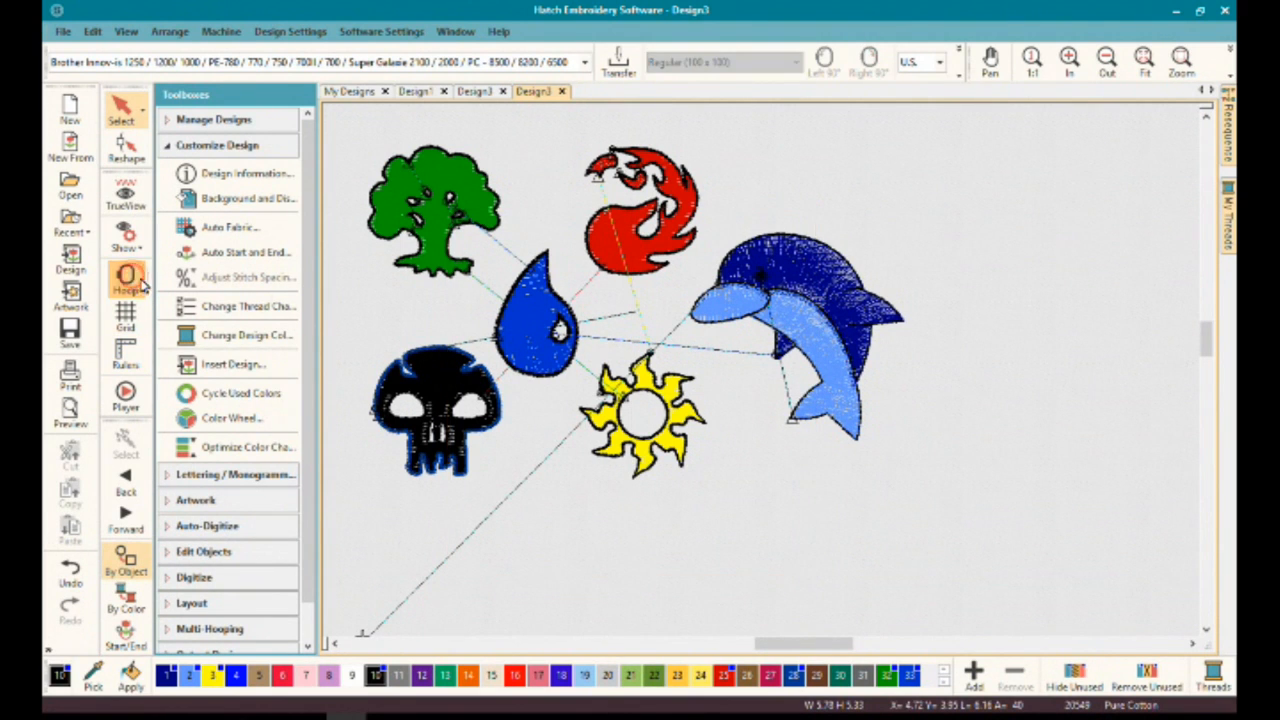
Step: Turn on the TrueView stitch simulation for the design with the mana symbols and the dolphin
drag(792, 642, 773, 642)
click(126, 195)
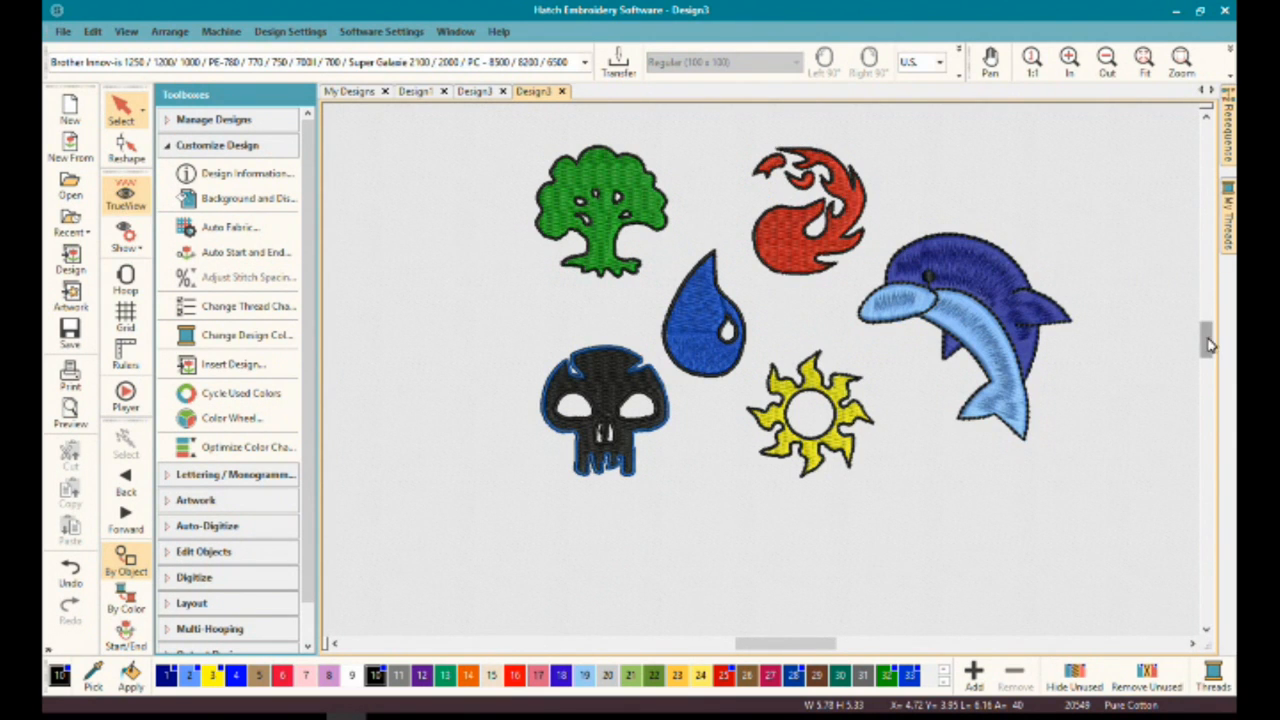
scroll(1210, 343, up, 2)
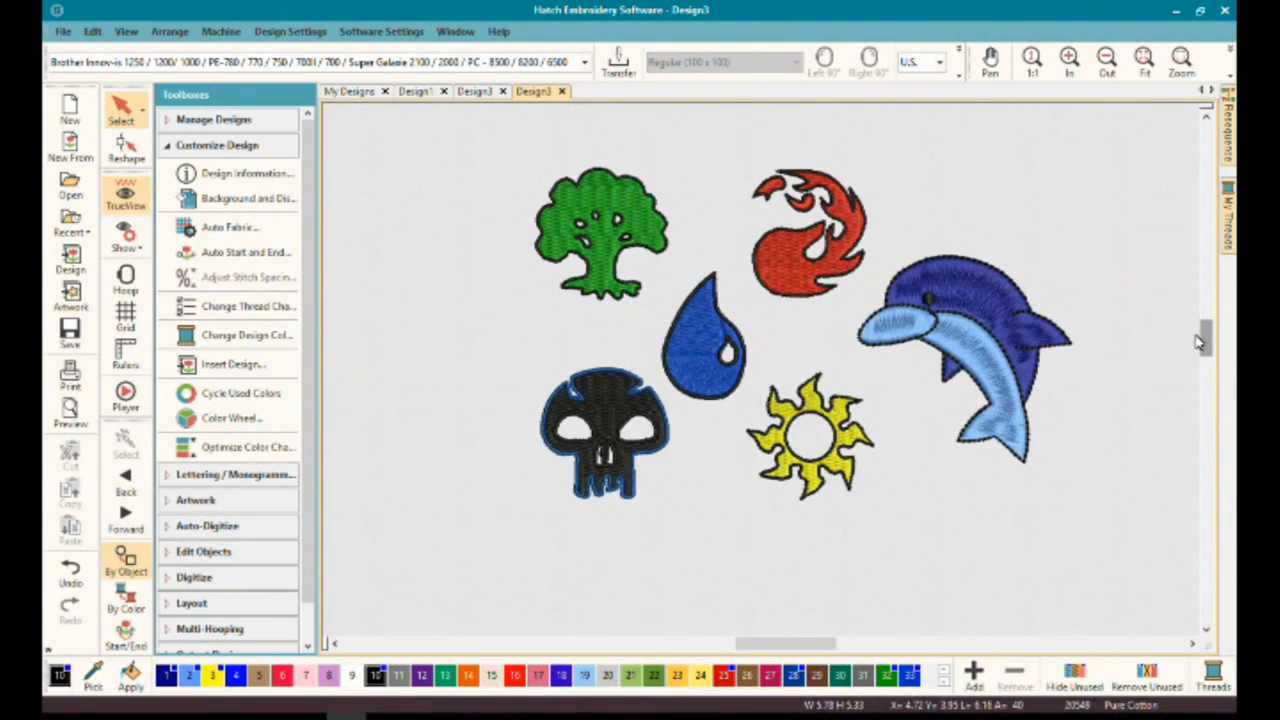
Step: Simulate the stitch-out with the Player, skipping ahead by color to the red flame, and pause and resume the playback
click(125, 395)
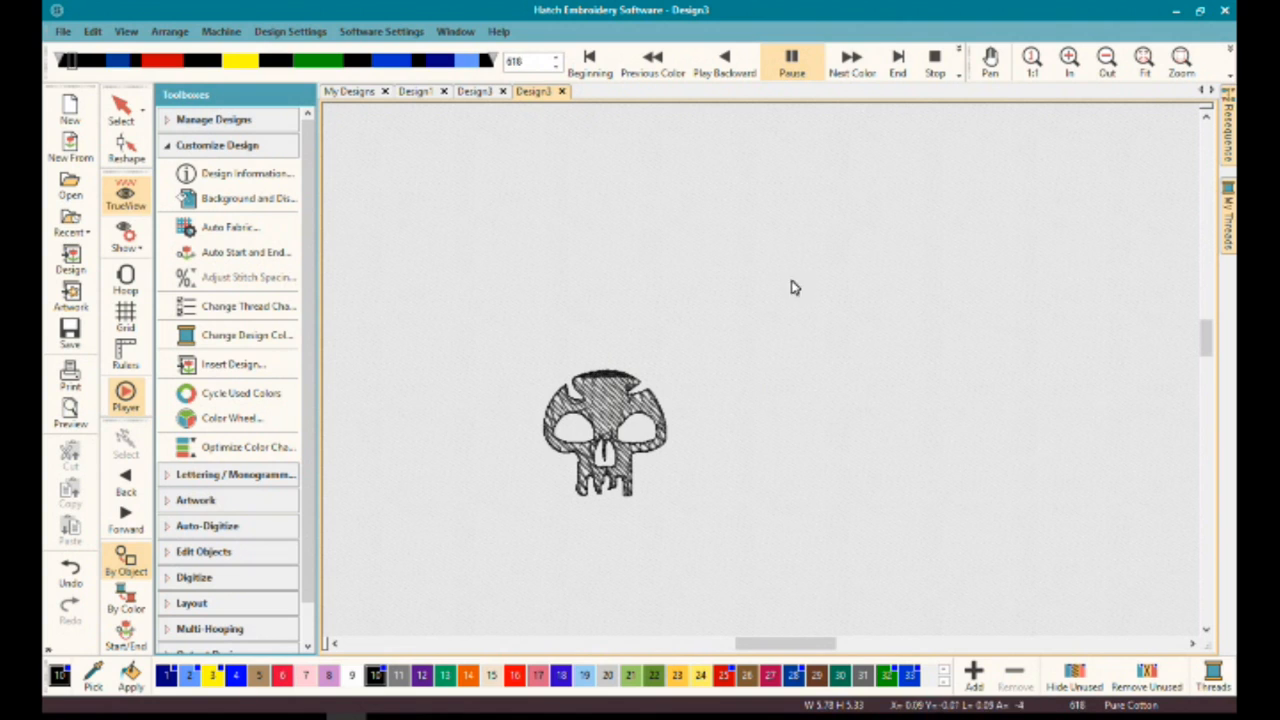
click(851, 65)
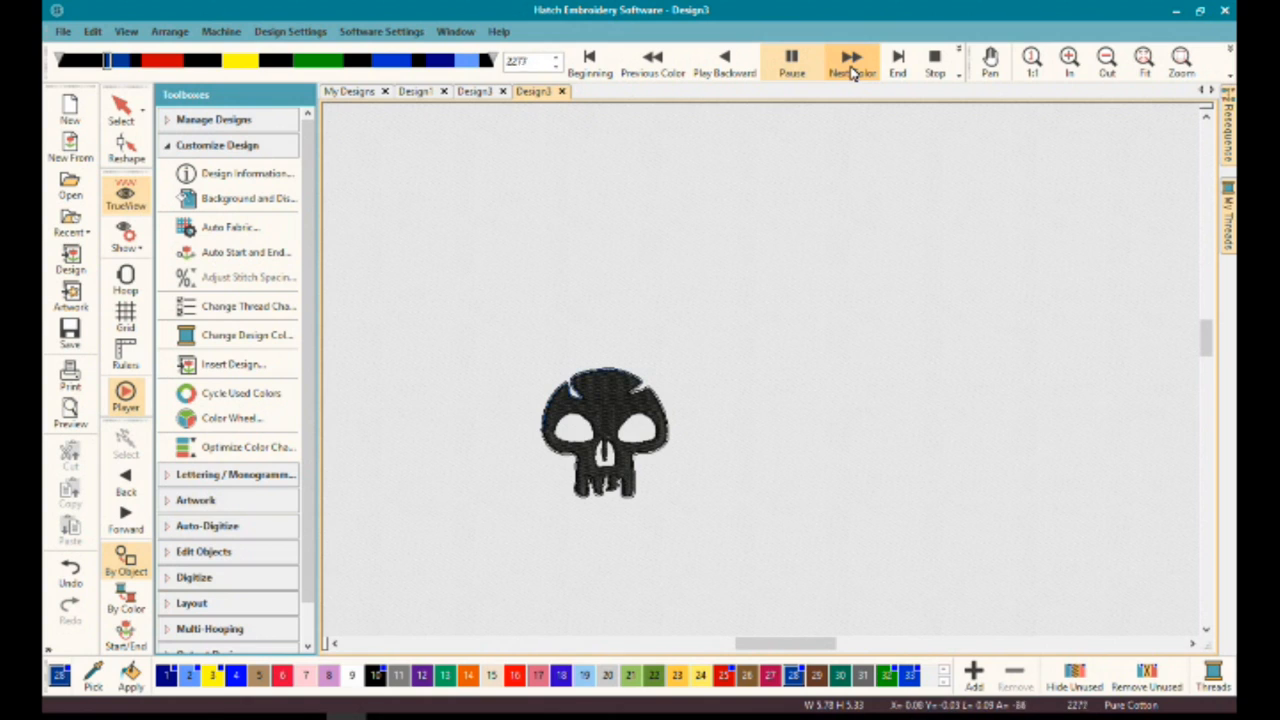
click(851, 65)
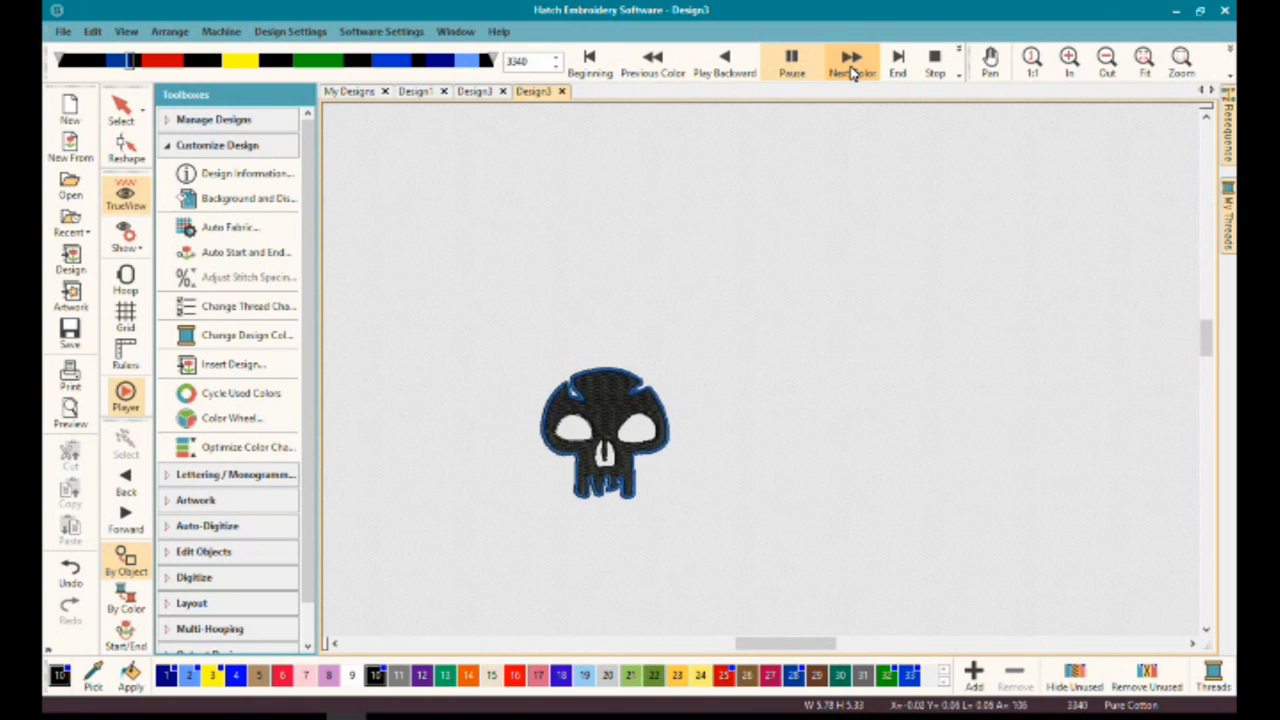
click(851, 65)
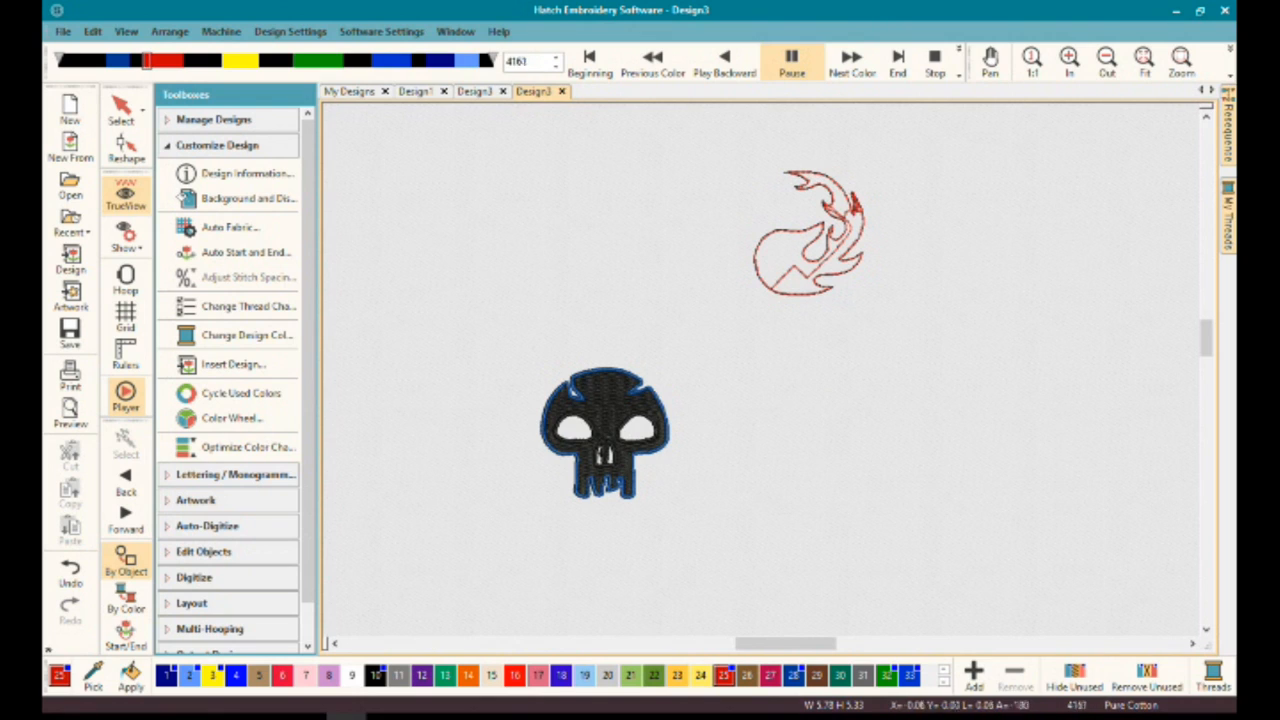
click(794, 66)
click(794, 62)
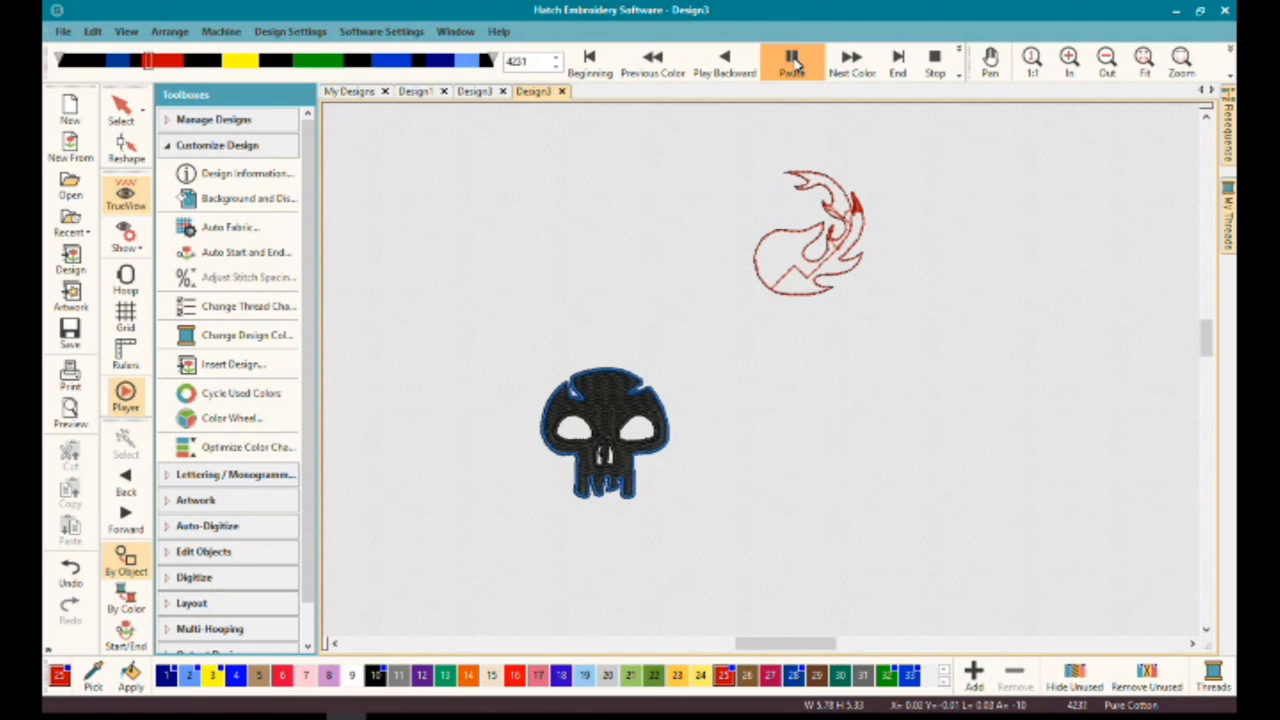